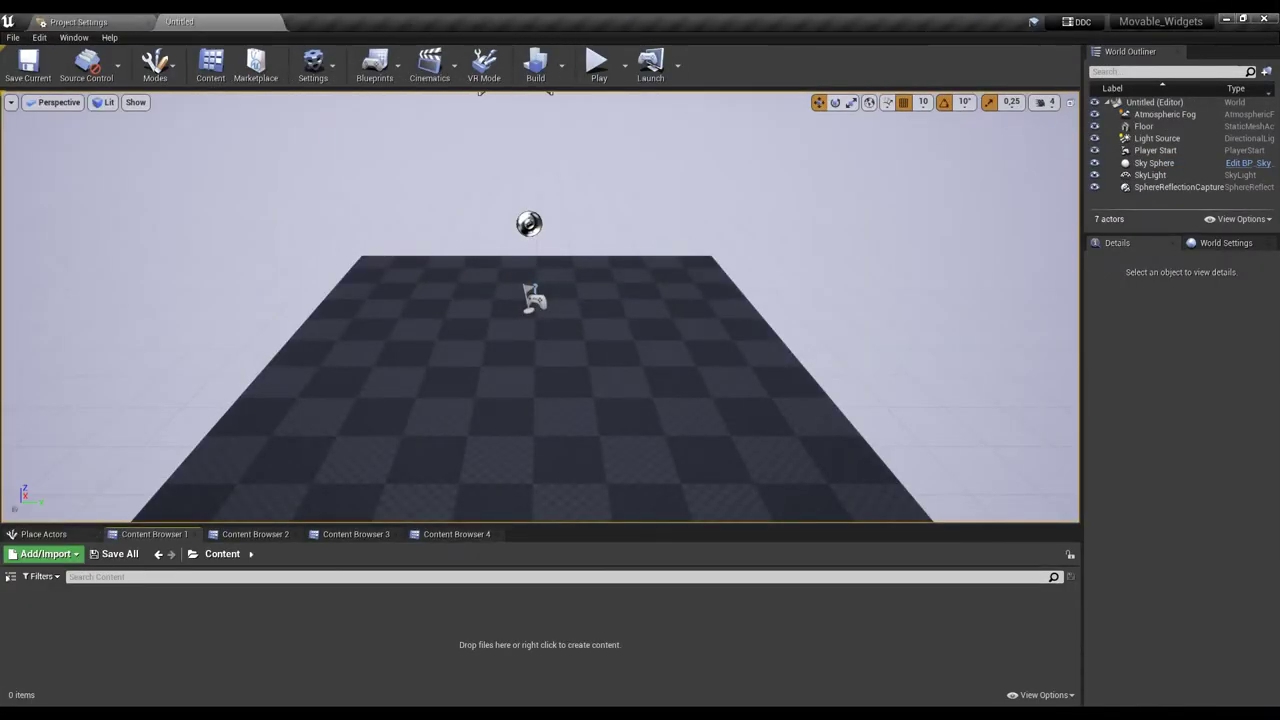
Create a Blueprint class with HUD as its parent class, named HUD_Base
{"action": "right_click", "coordinate": [40, 598]}
{"action": "left_click", "coordinate": [88, 272]}
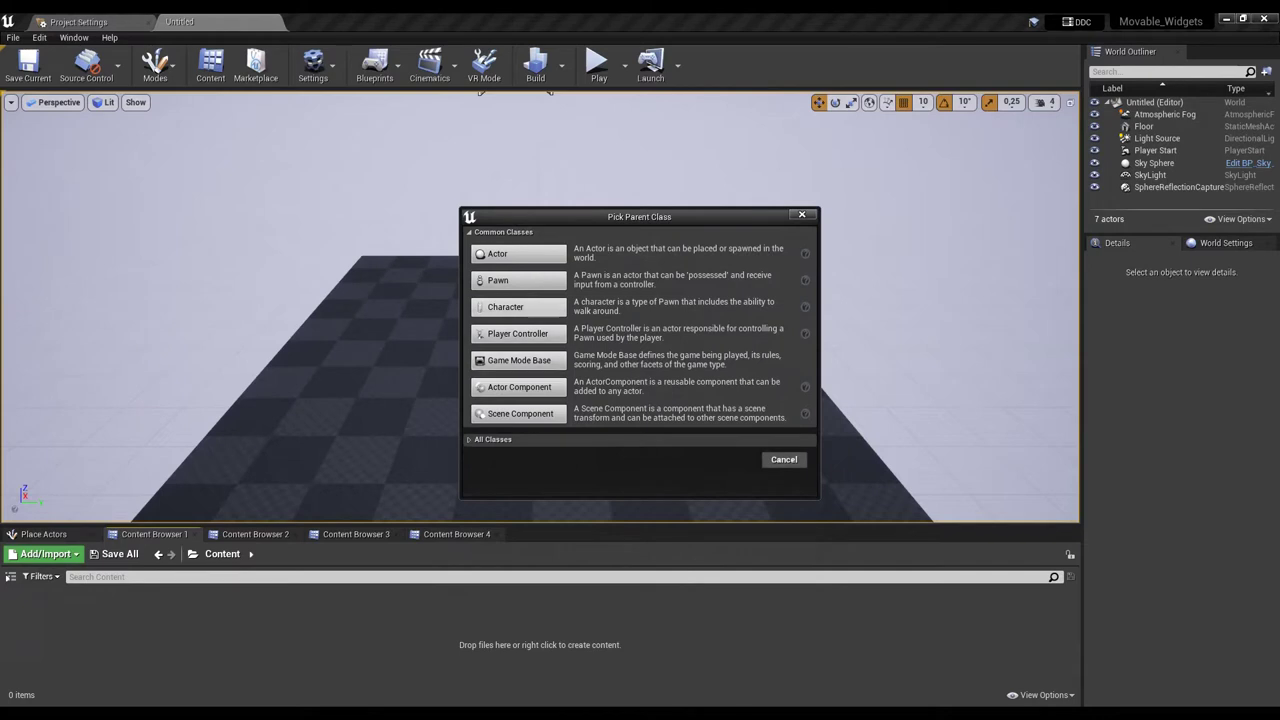
{"action": "left_click", "coordinate": [492, 440]}
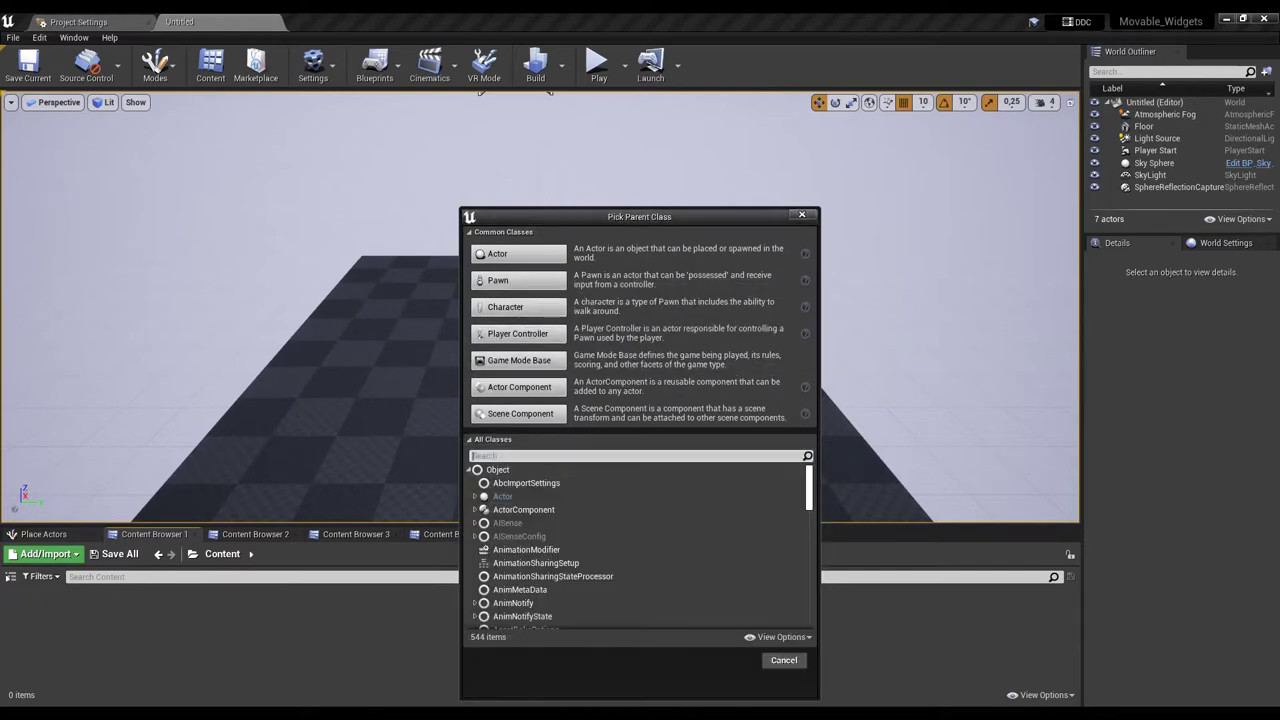
{"action": "type", "text": "HUD"}
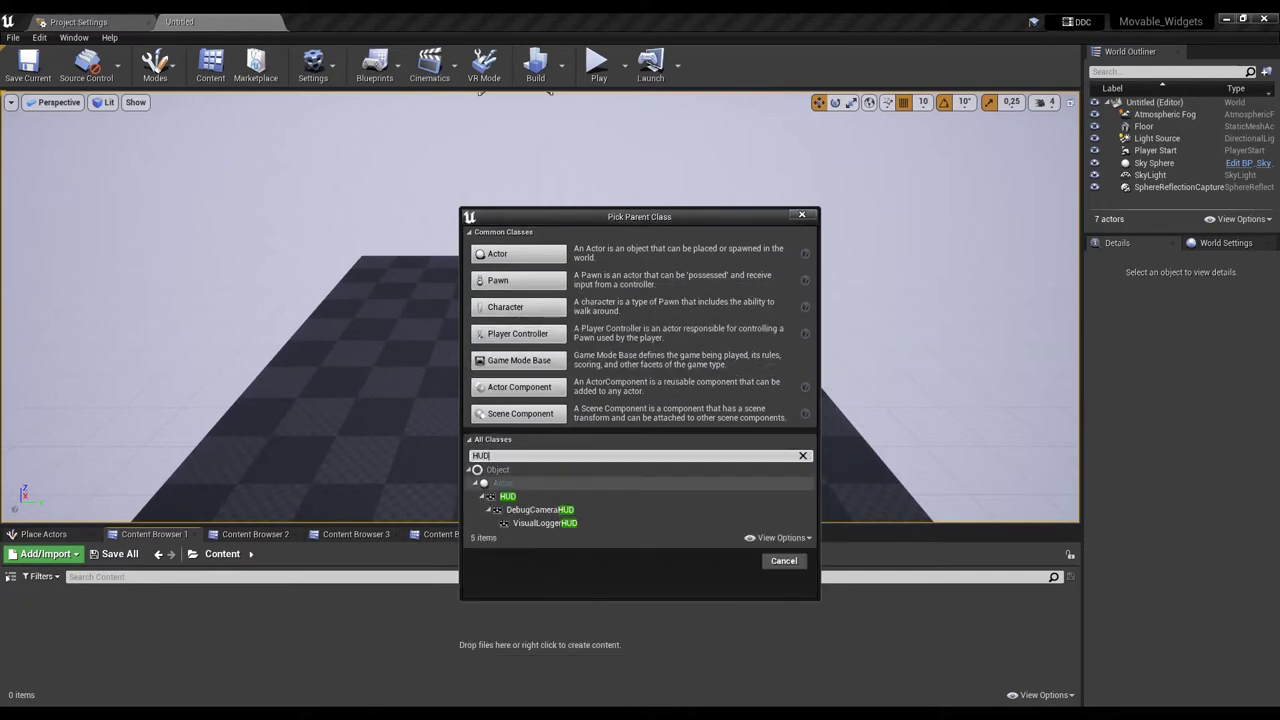
{"action": "key", "text": "Return"}
{"action": "type", "text": "HUD_Base"}
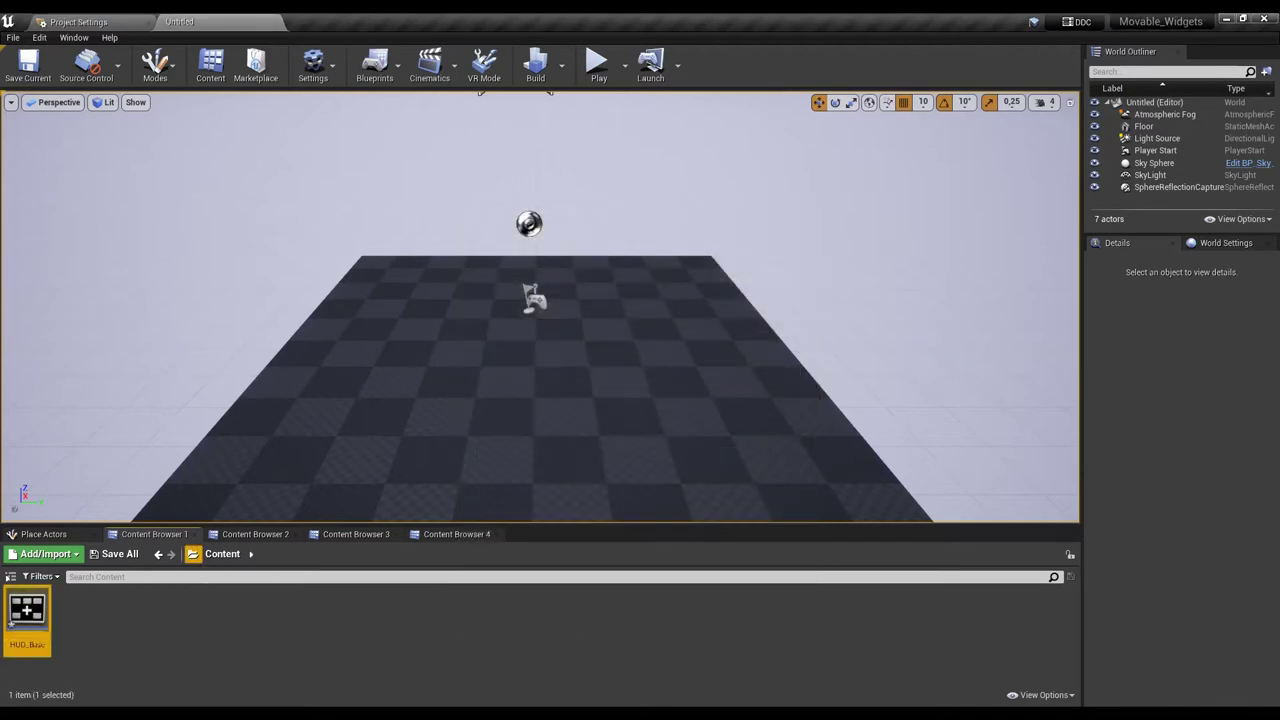
Create a Game Mode Base Blueprint named GM_Base and open it
{"action": "right_click", "coordinate": [86, 600]}
{"action": "left_click", "coordinate": [130, 280]}
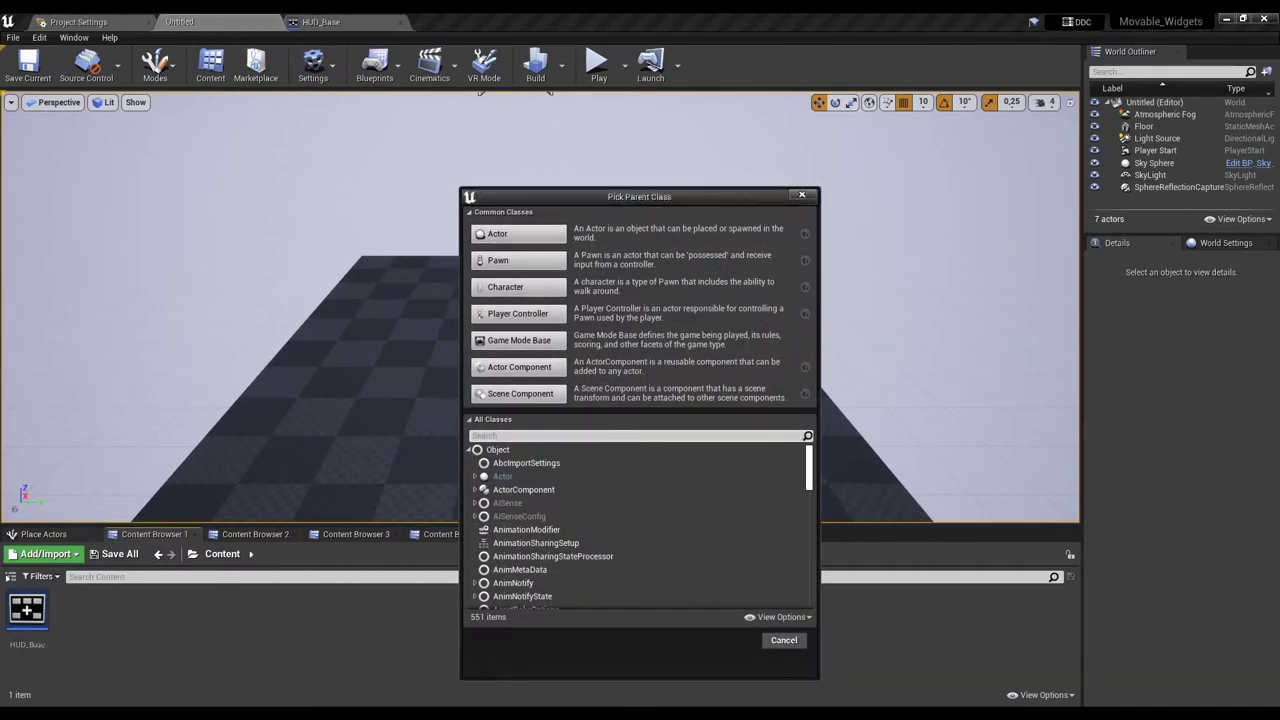
{"action": "left_click", "coordinate": [519, 340]}
{"action": "type", "text": "GM_Base"}
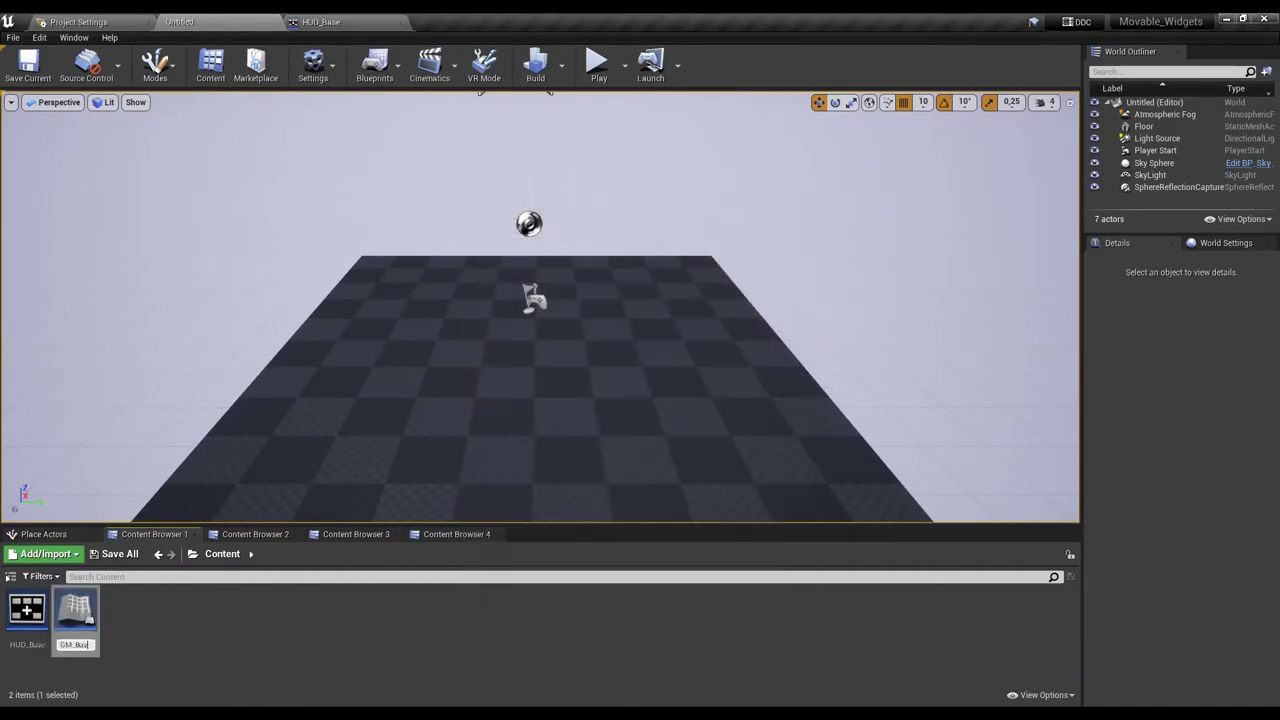
{"action": "key", "text": "Return"}
{"action": "key", "text": "Return"}
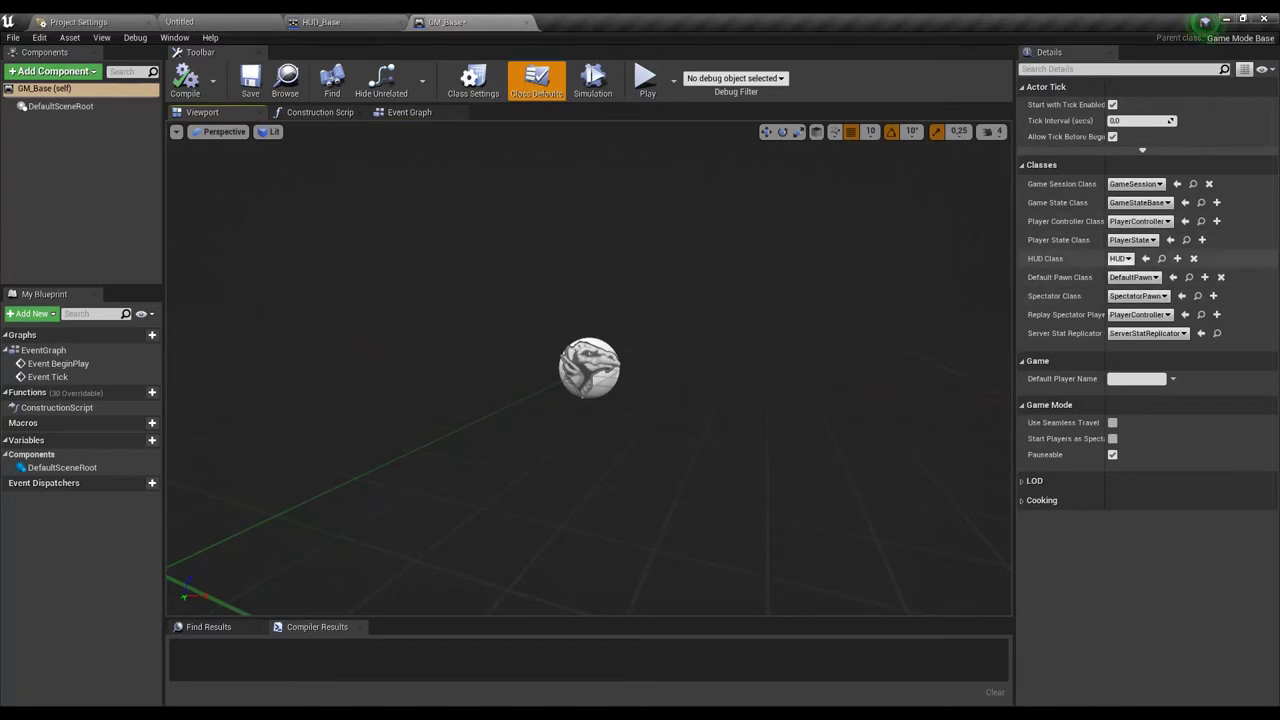
Set GM_Base's HUD Class to HUD_Base and compile it
{"action": "left_click", "coordinate": [1120, 258]}
{"action": "left_click", "coordinate": [1134, 314]}
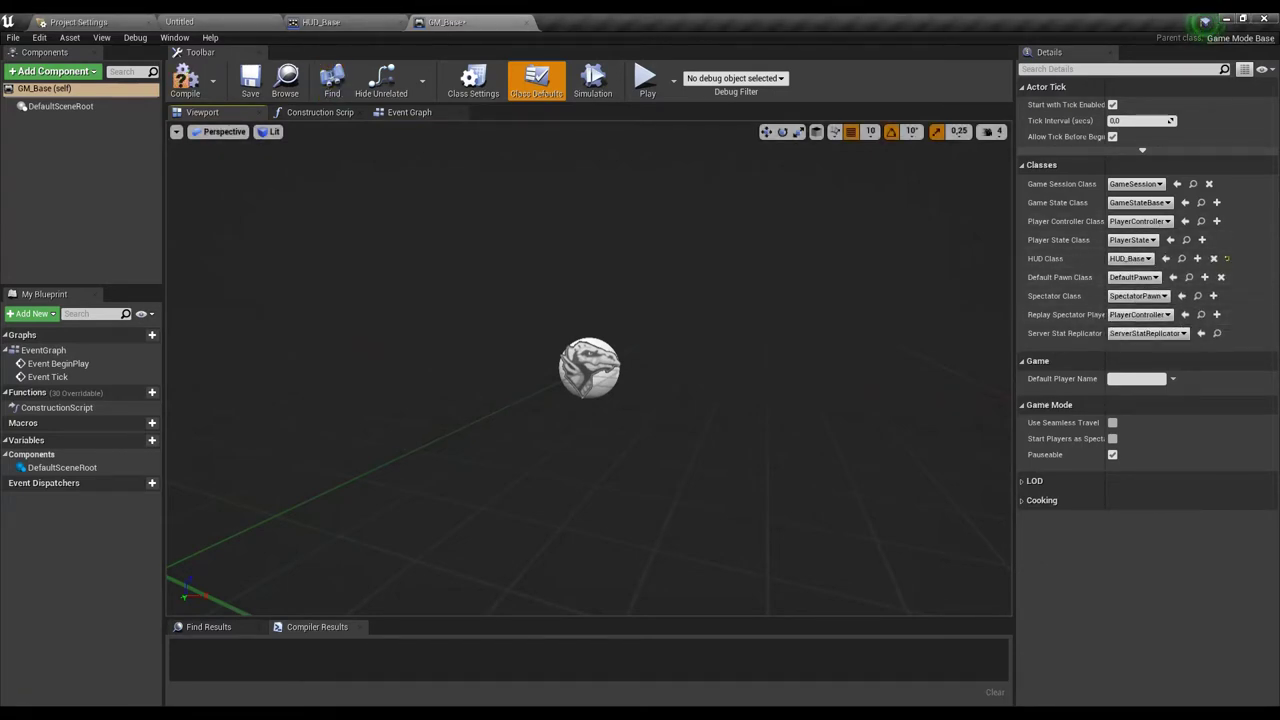
{"action": "left_click", "coordinate": [185, 80]}
{"action": "left_click", "coordinate": [179, 21]}
Create a Player Controller Blueprint class, PController_Base
{"action": "right_click", "coordinate": [114, 620]}
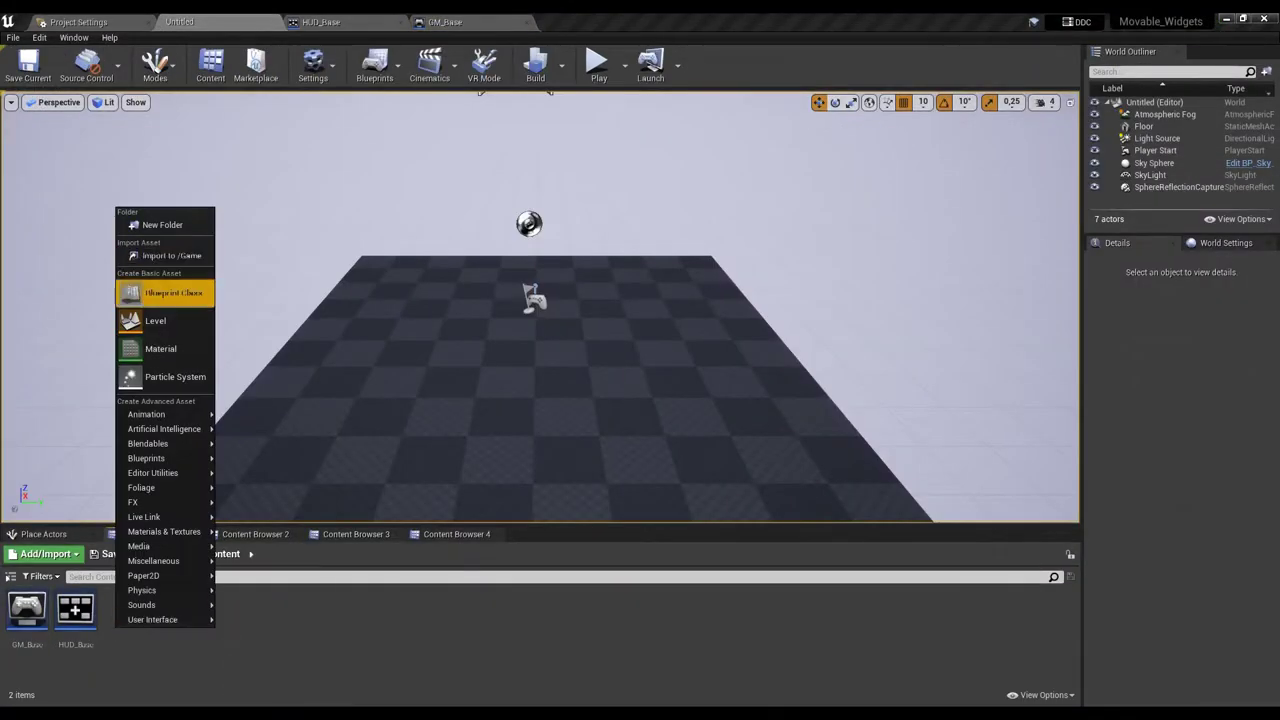
{"action": "left_click", "coordinate": [160, 293]}
{"action": "left_click", "coordinate": [518, 313]}
{"action": "type", "text": "PController_Base"}
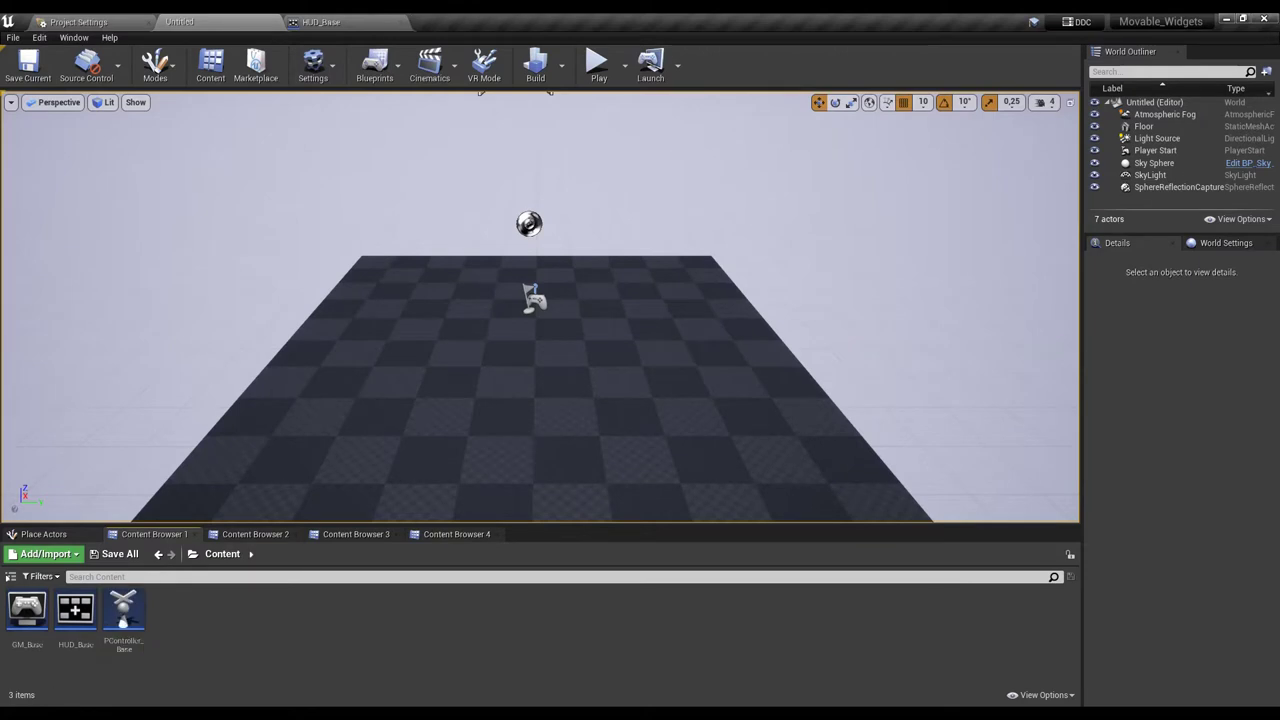
Create a Widget Blueprint named Main_UI and open it
{"action": "right_click", "coordinate": [180, 622]}
{"action": "left_click", "coordinate": [338, 691]}
{"action": "type", "text": "Main_UI"}
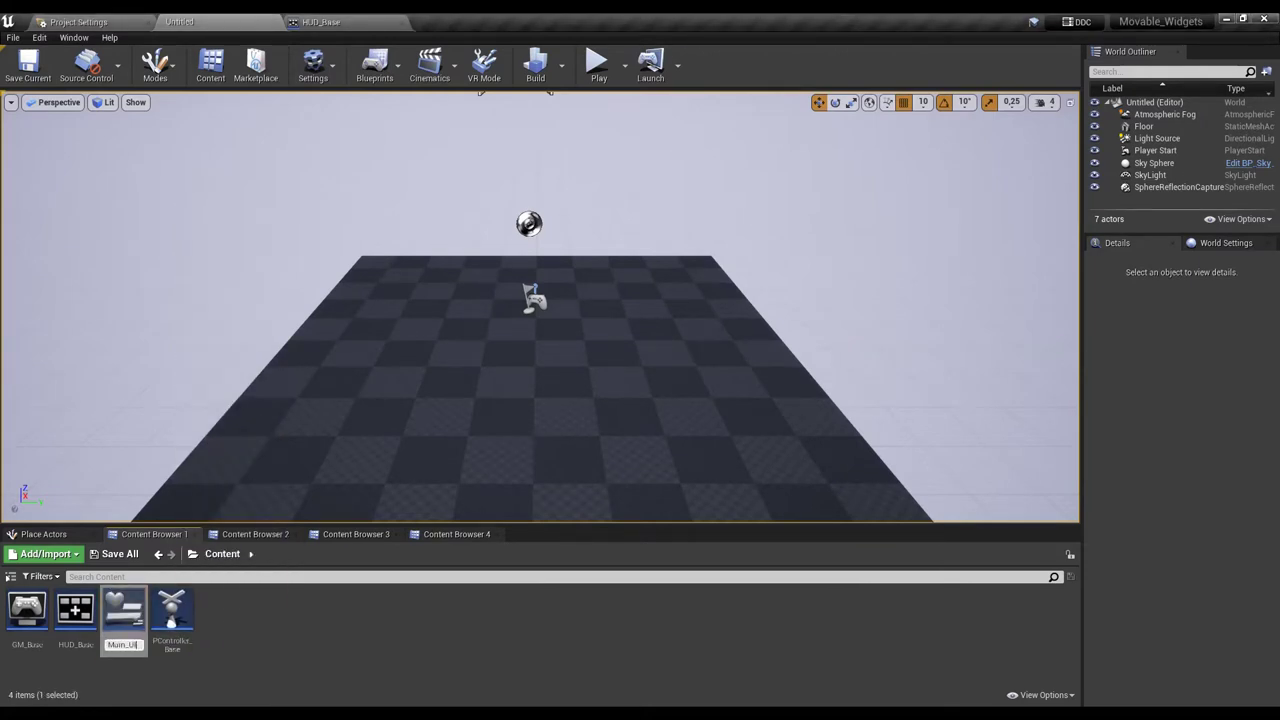
{"action": "key", "text": "Return"}
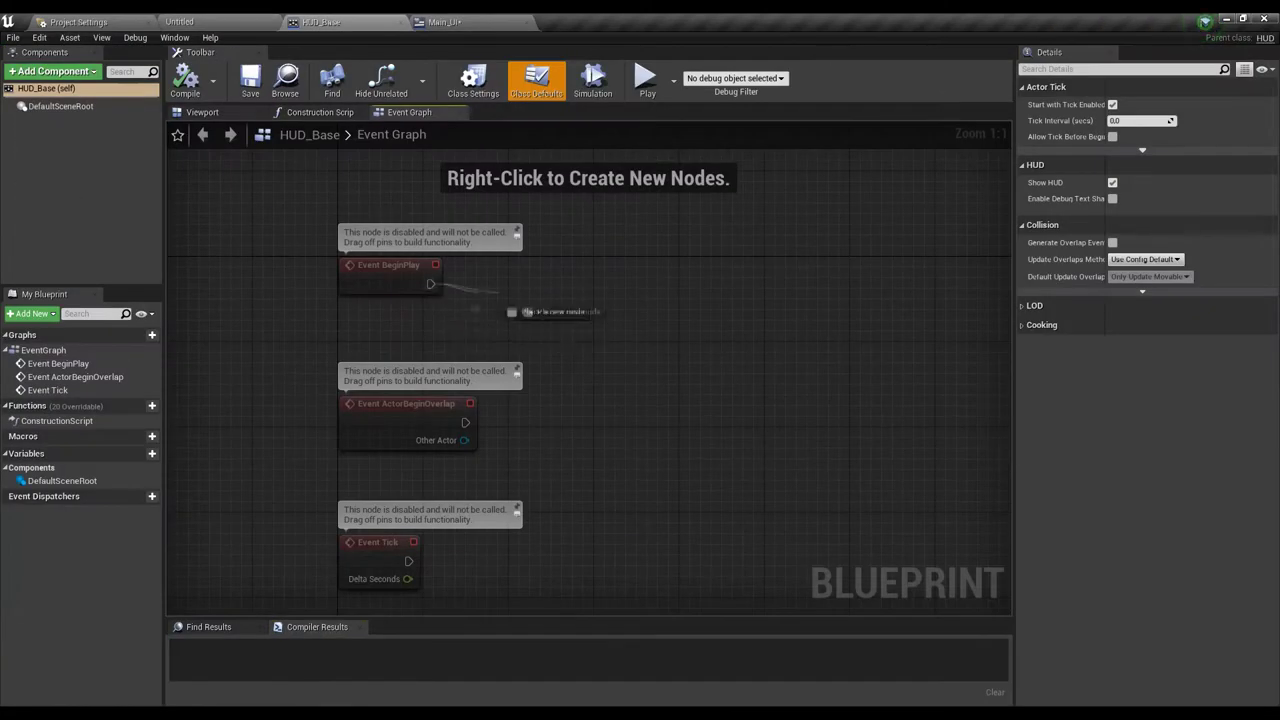
Wire a Create Widget node with class Main_UI off HUD_Base's BeginPlay event
{"action": "left_click_drag", "start_coordinate": [430, 284], "coordinate": [505, 292]}
{"action": "type", "text": "create widget"}
{"action": "key", "text": "Return"}
{"action": "left_click_drag", "start_coordinate": [590, 297], "coordinate": [622, 265]}
{"action": "left_click", "coordinate": [620, 302]}
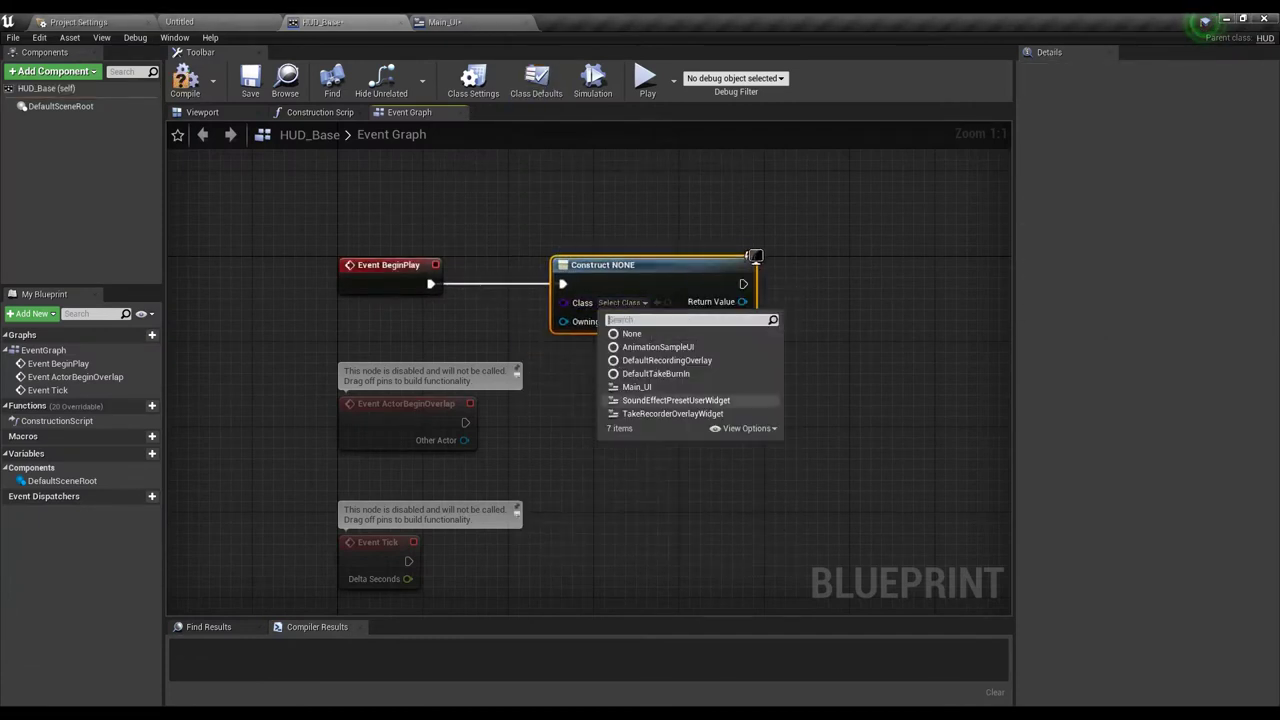
{"action": "left_click", "coordinate": [636, 386]}
{"action": "right_click_drag", "start_coordinate": [636, 386], "coordinate": [394, 368]}
Promote the created widget to a variable named Main_UI Ref
{"action": "right_click", "coordinate": [500, 284]}
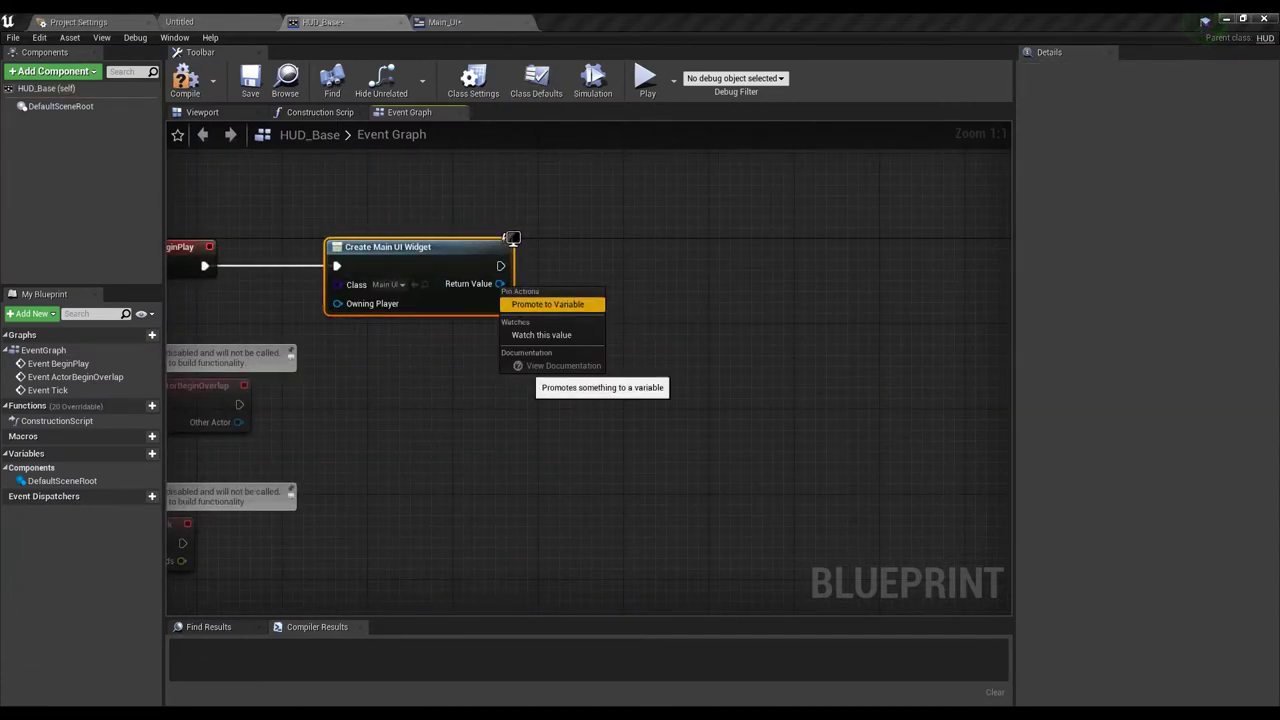
{"action": "left_click", "coordinate": [548, 304]}
{"action": "type", "text": "Main_UI"}
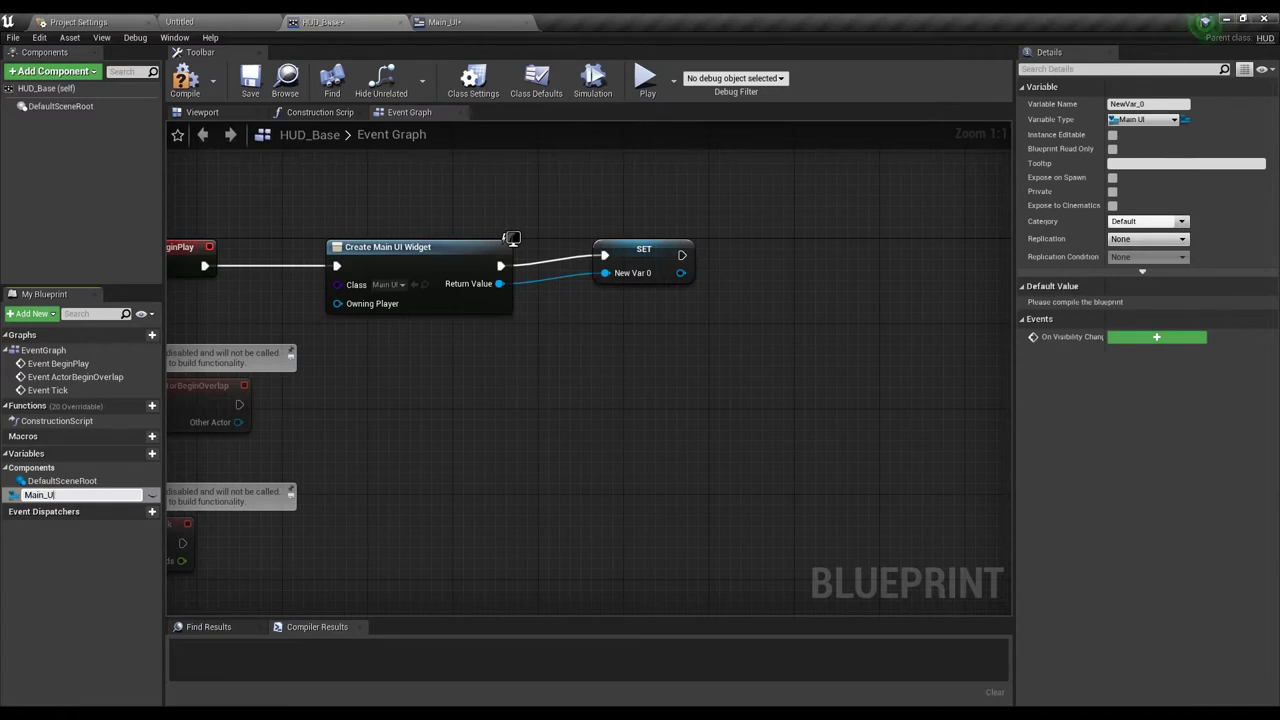
{"action": "type", "text": "Ref"}
{"action": "key", "text": "Return"}
Add an Add to Viewport node after the SET node and show its ZOrder input
{"action": "mouse_move", "coordinate": [640, 249]}
{"action": "left_mouse_down"}
{"action": "mouse_move", "coordinate": [610, 260]}
{"action": "mouse_move", "coordinate": [722, 290]}
{"action": "left_mouse_up"}
{"action": "type", "text": "add to viewport"}
{"action": "key", "text": "Return"}
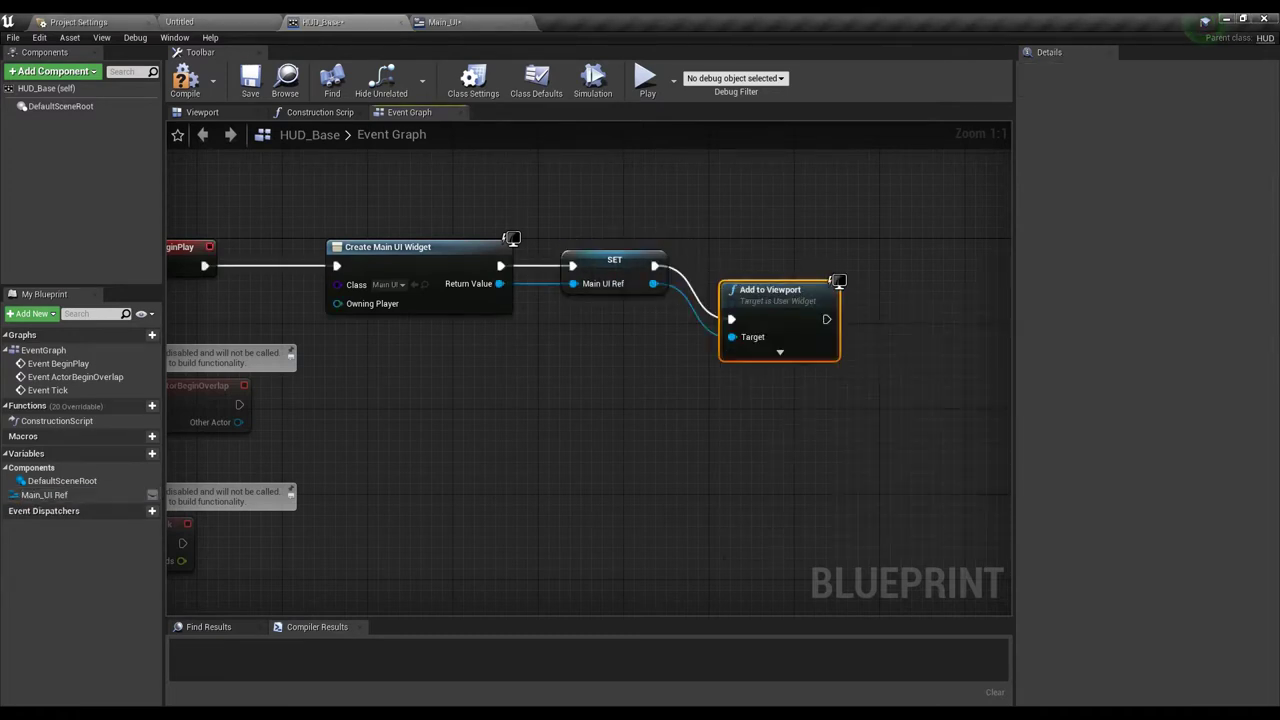
{"action": "left_click_drag", "start_coordinate": [780, 340], "coordinate": [780, 287]}
{"action": "left_click", "coordinate": [780, 299]}
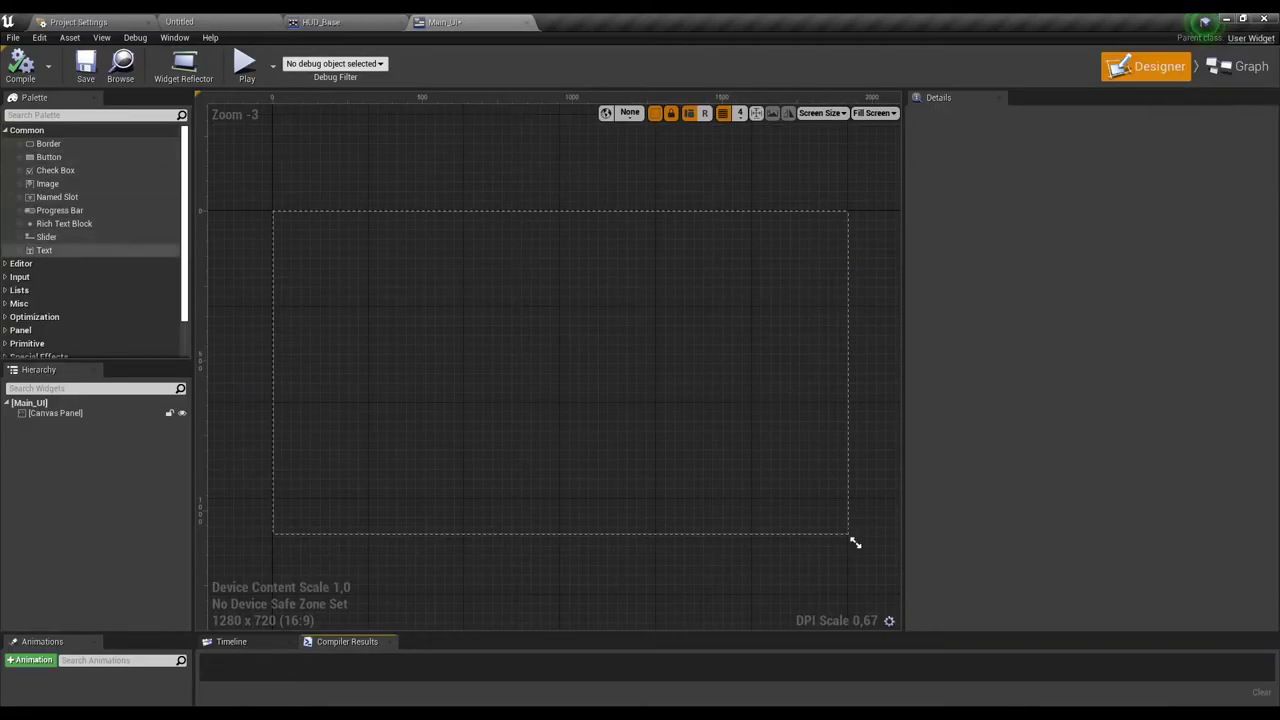
Drag a Button from the Palette onto the middle of the Main_UI canvas
{"action": "left_click", "coordinate": [1238, 66]}
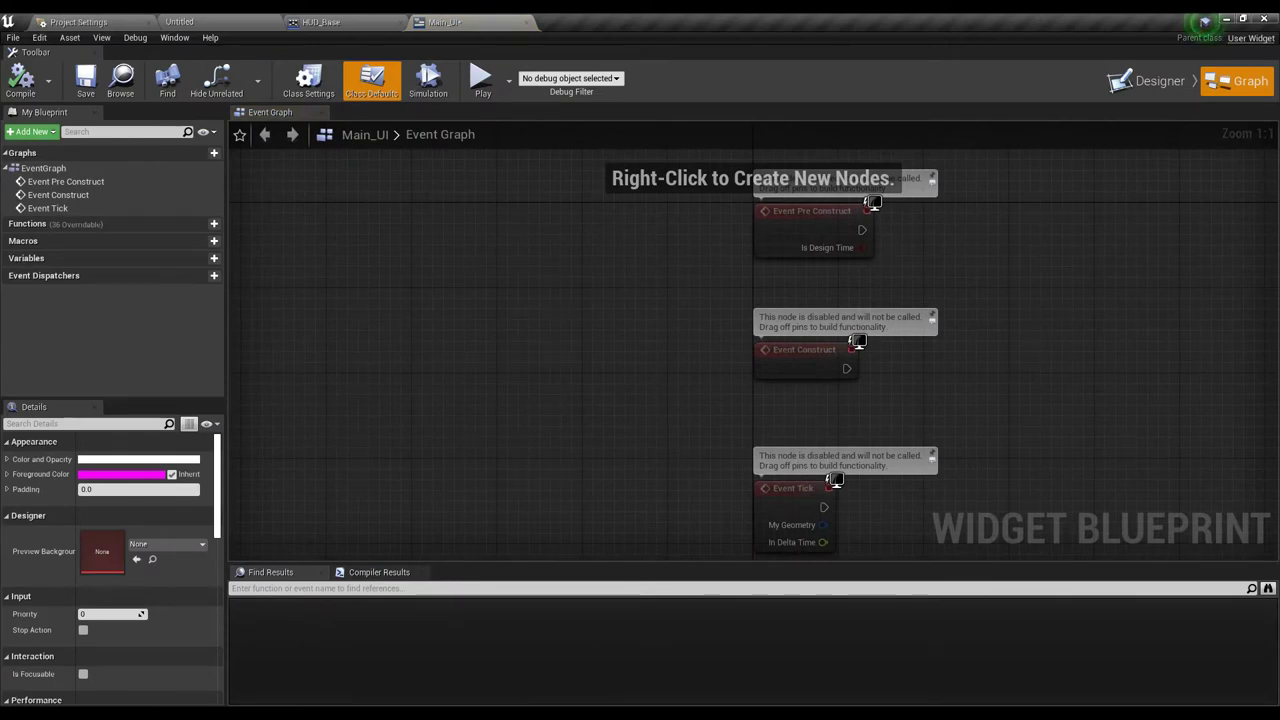
{"action": "left_click", "coordinate": [1146, 81]}
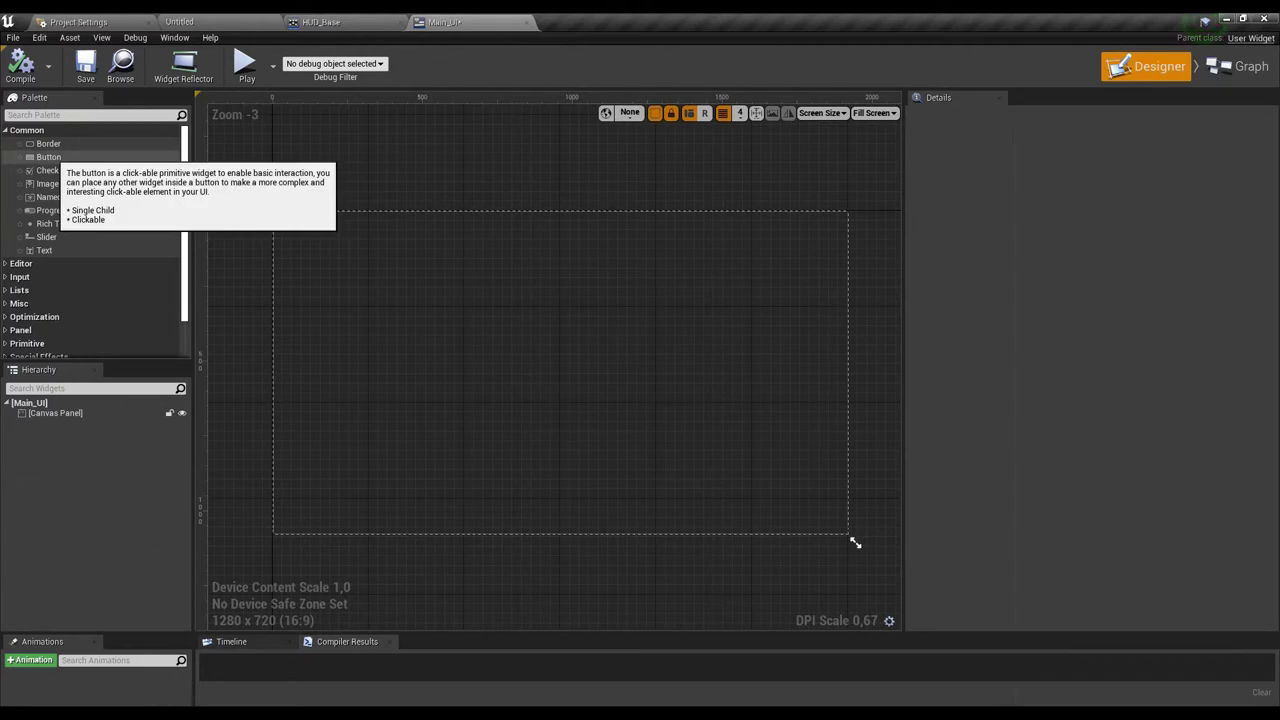
{"action": "mouse_move", "coordinate": [48, 157]}
{"action": "left_mouse_down"}
{"action": "mouse_move", "coordinate": [351, 225]}
{"action": "mouse_move", "coordinate": [556, 361]}
{"action": "left_mouse_up"}
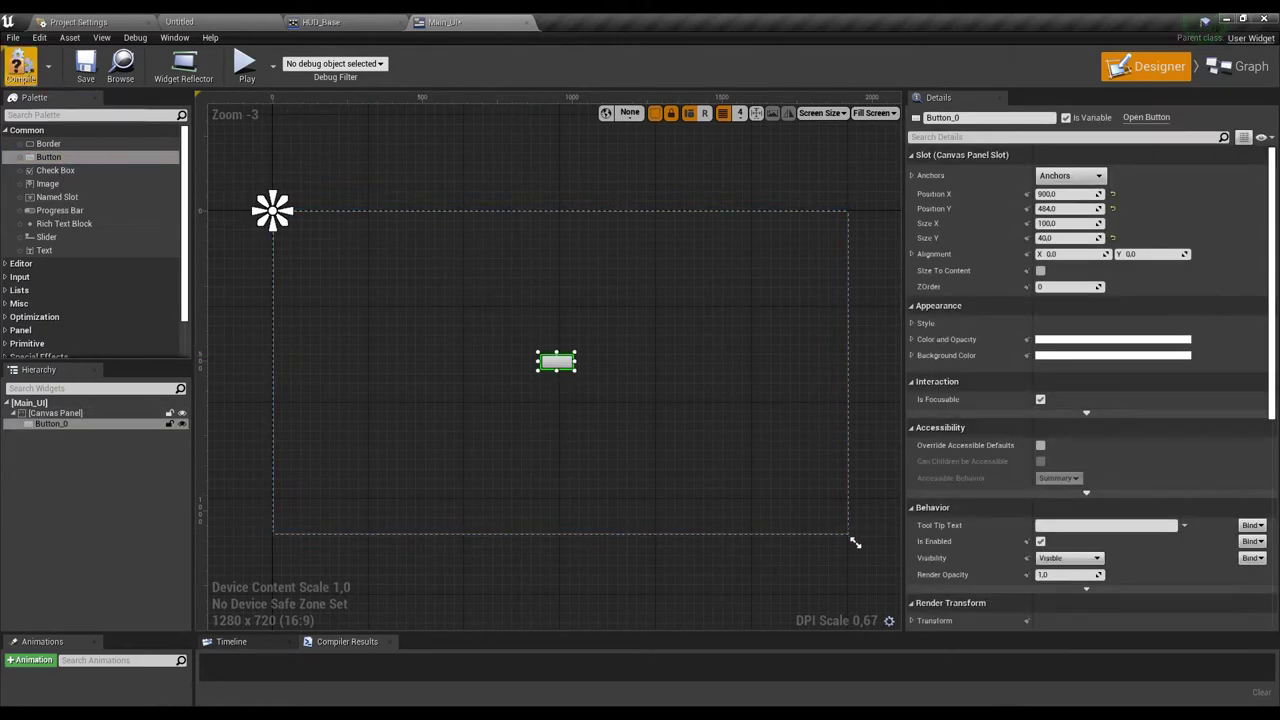
Compile Main_UI, play the game to preview the button, then stop with Esc
{"action": "left_click", "coordinate": [20, 70]}
{"action": "left_click", "coordinate": [246, 68]}
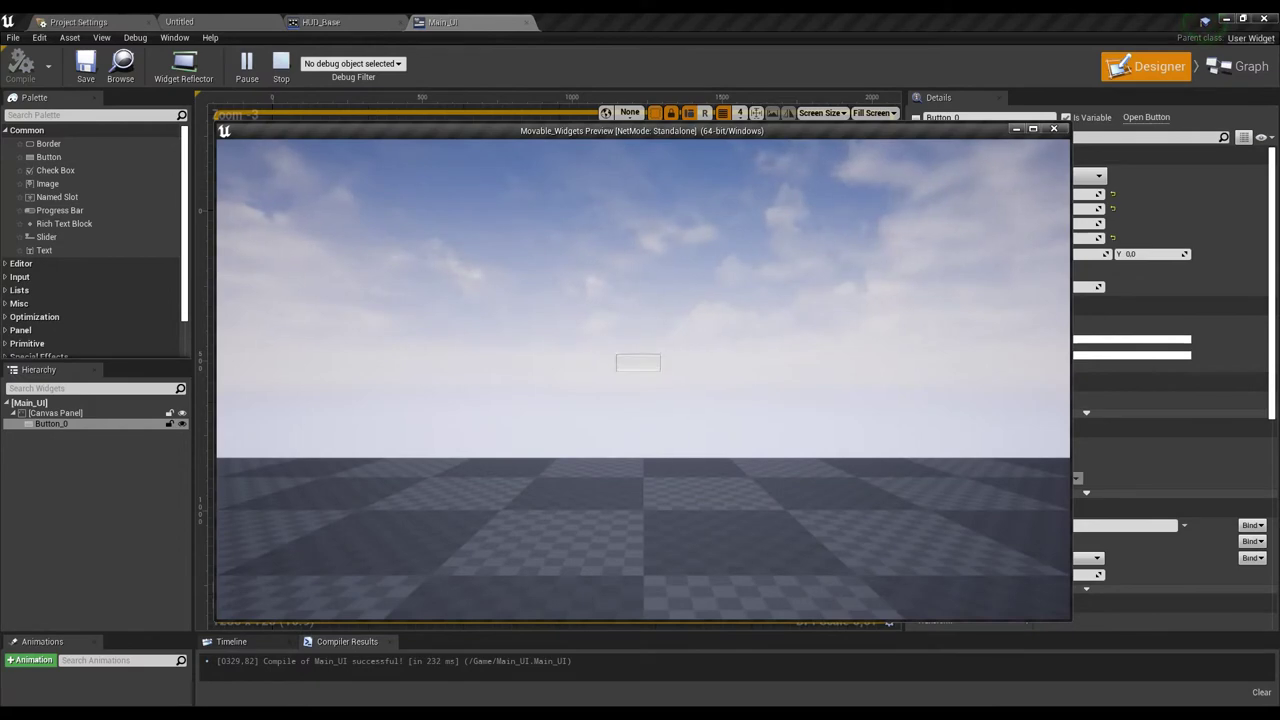
{"action": "key", "text": "Escape"}
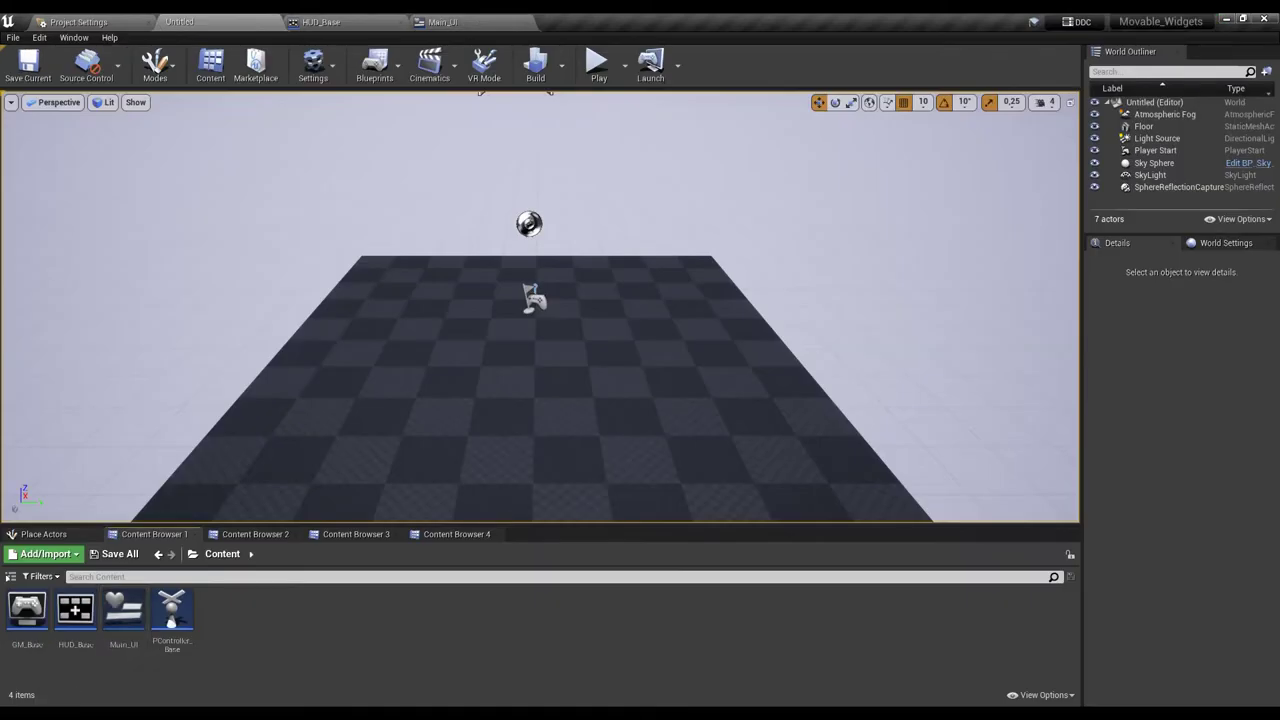
{"action": "right_click", "coordinate": [222, 612]}
{"action": "mouse_move", "coordinate": [258, 603]}
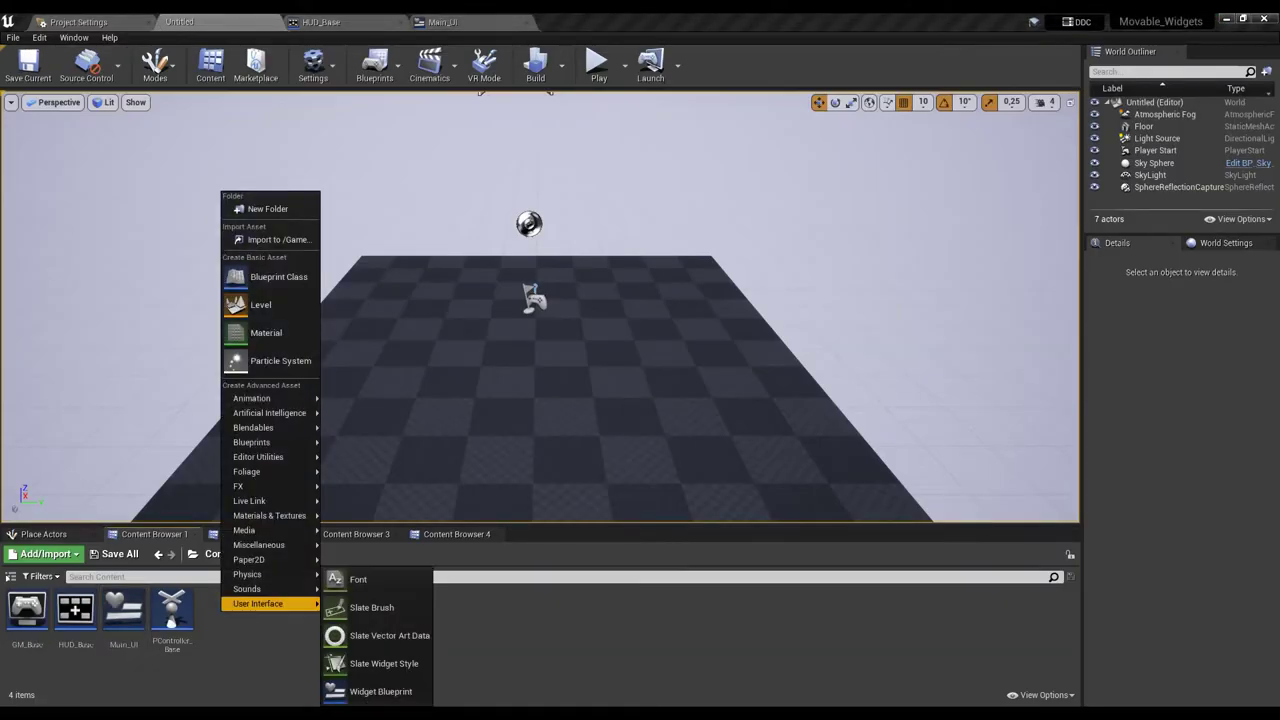
{"action": "left_click", "coordinate": [380, 691]}
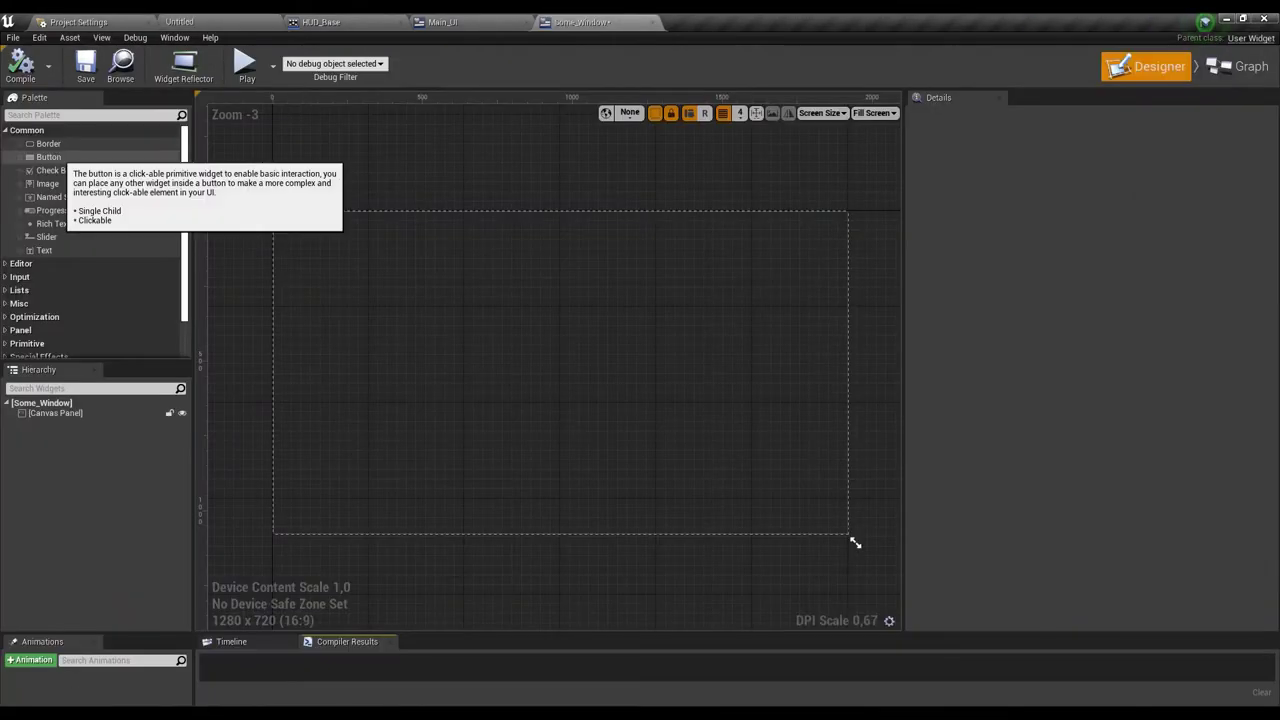
{"action": "left_click_drag", "start_coordinate": [48, 157], "coordinate": [378, 275]}
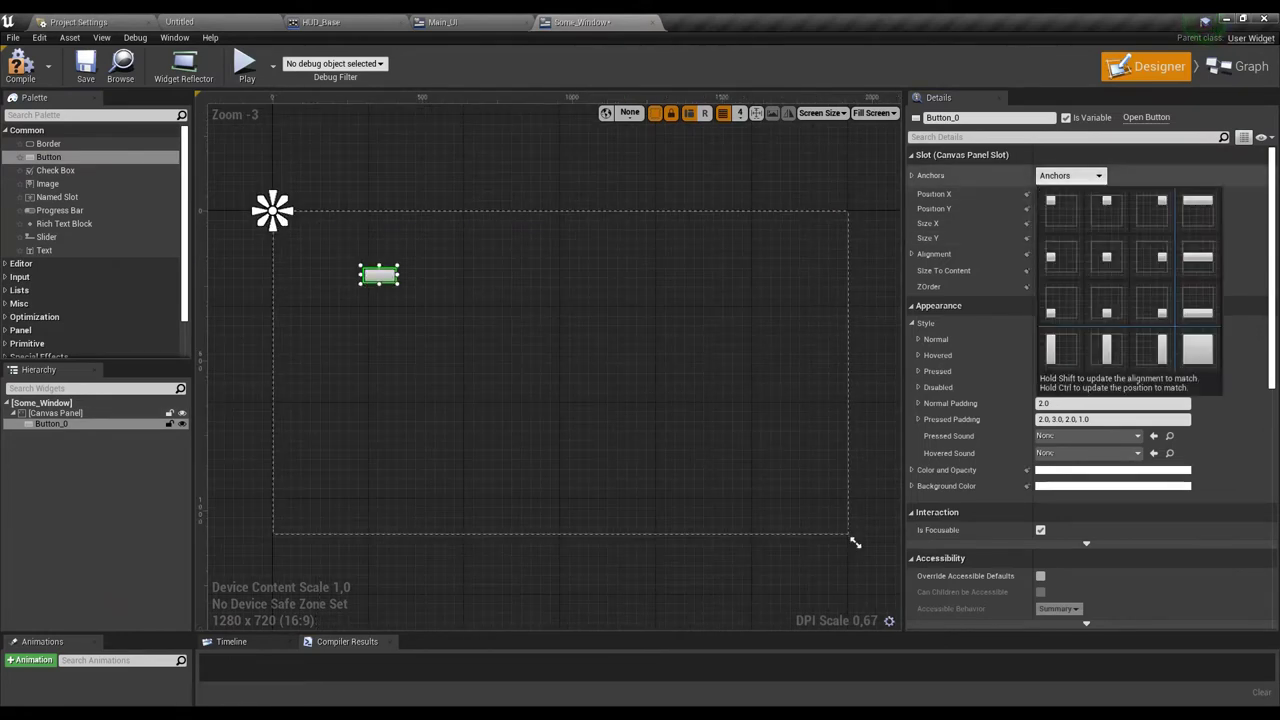
{"action": "left_click", "coordinate": [1106, 257]}
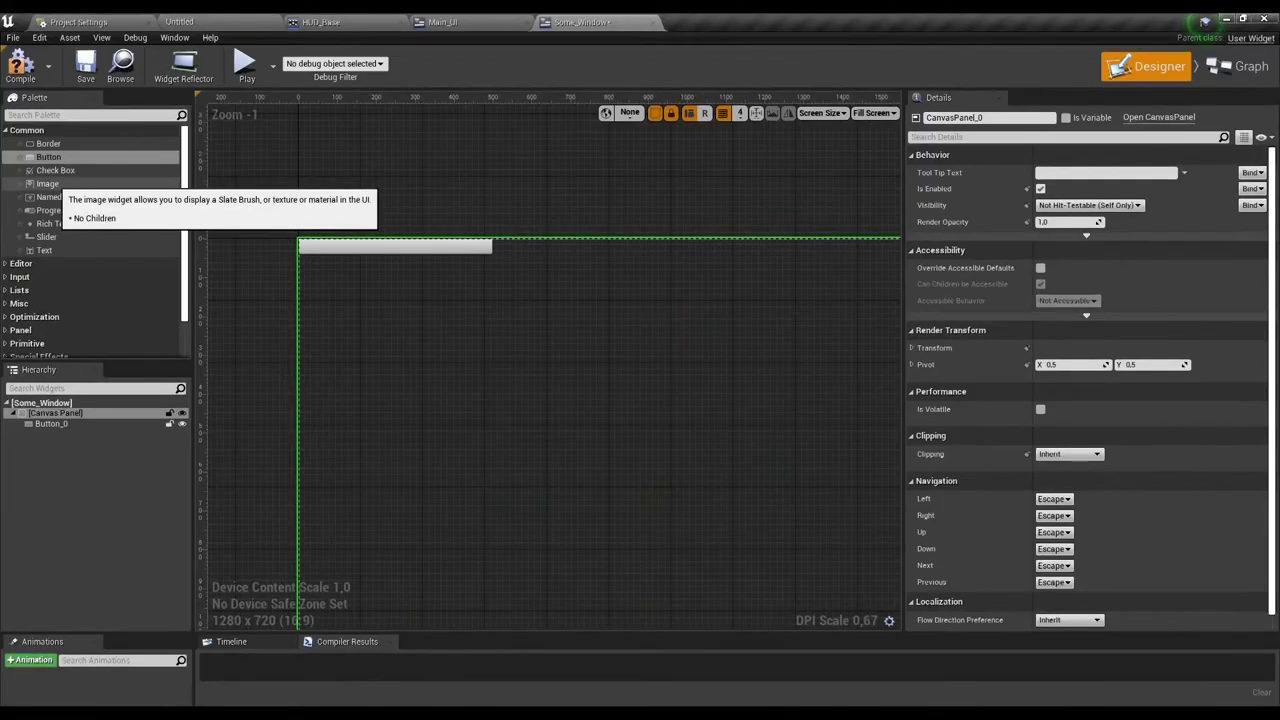
Add a 500×200 Image under the top bar with a semi-transparent cyan colour
{"action": "left_click_drag", "start_coordinate": [47, 183], "coordinate": [310, 302]}
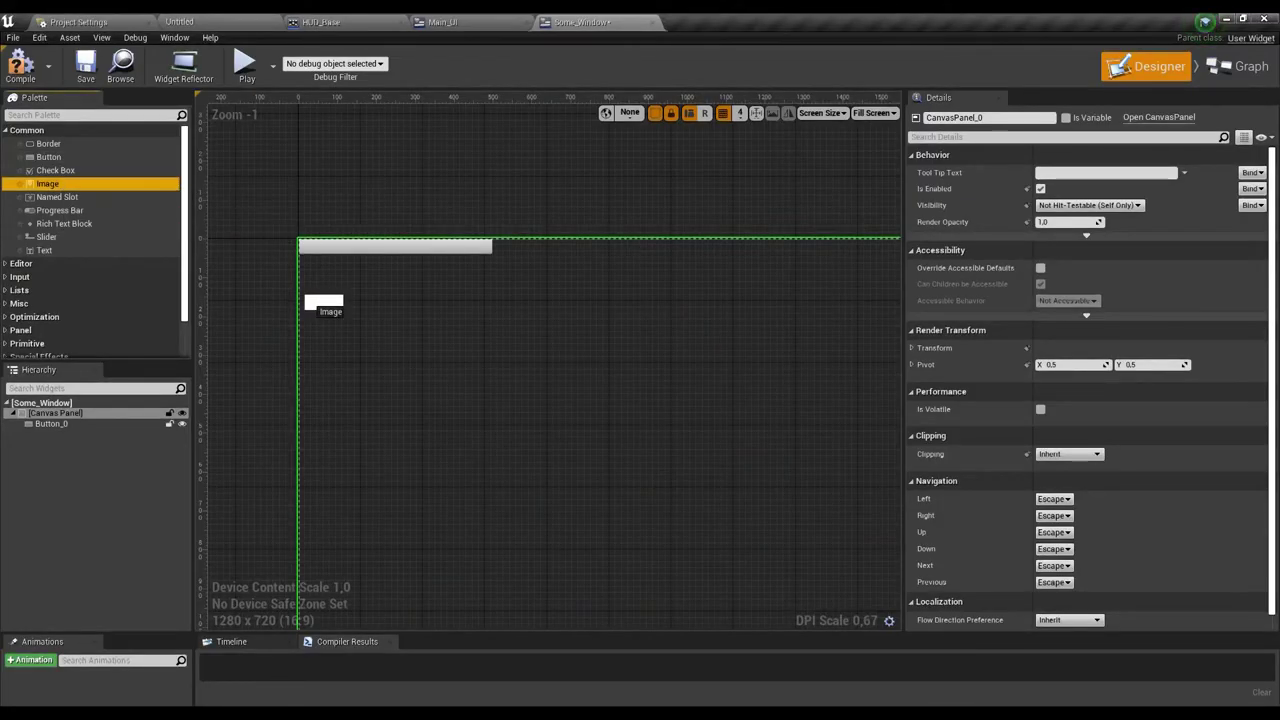
{"action": "left_click_drag", "start_coordinate": [310, 302], "coordinate": [314, 234]}
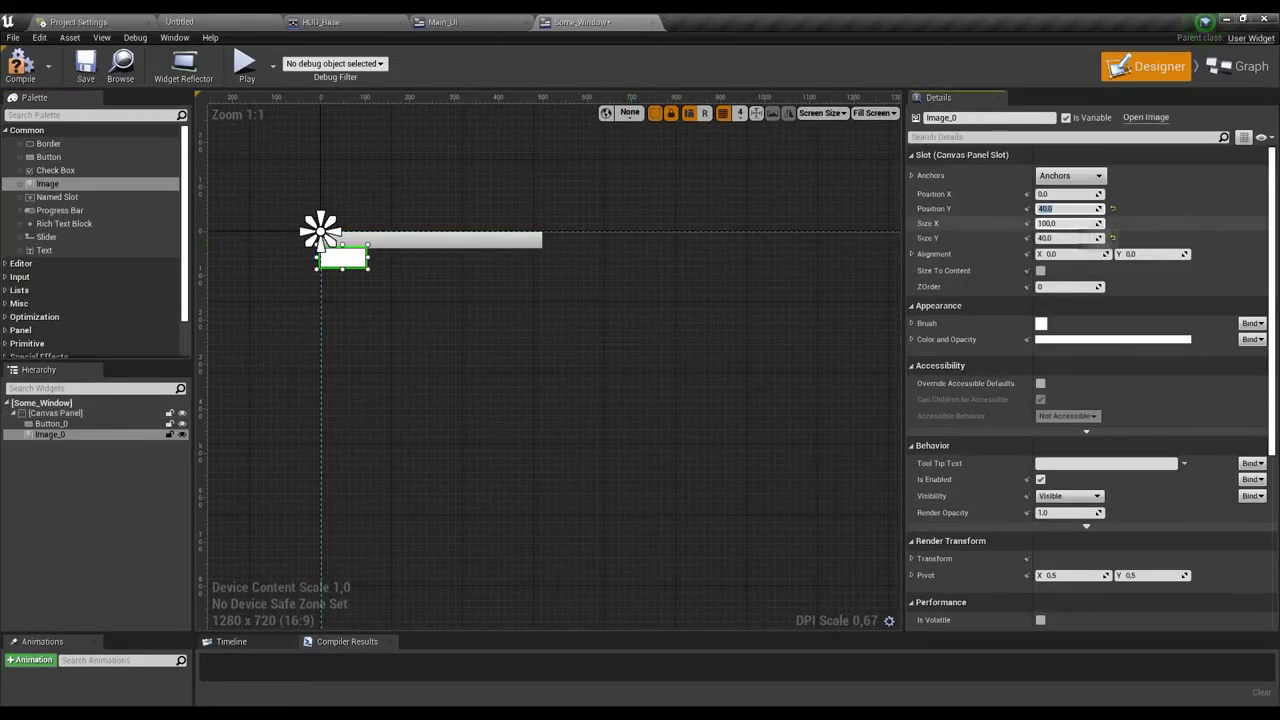
{"action": "type", "text": "200"}
{"action": "key", "text": "Return"}
{"action": "left_click", "coordinate": [1112, 339]}
{"action": "left_click", "coordinate": [816, 452]}
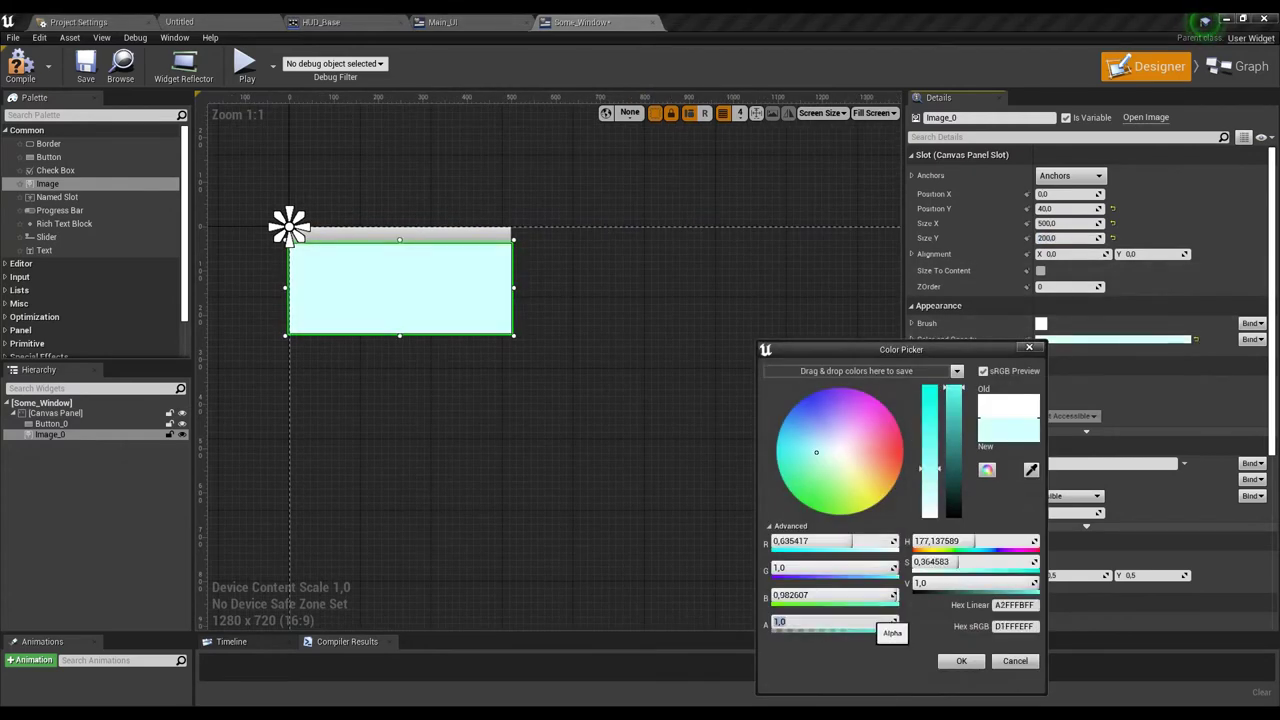
{"action": "key", "text": "Return"}
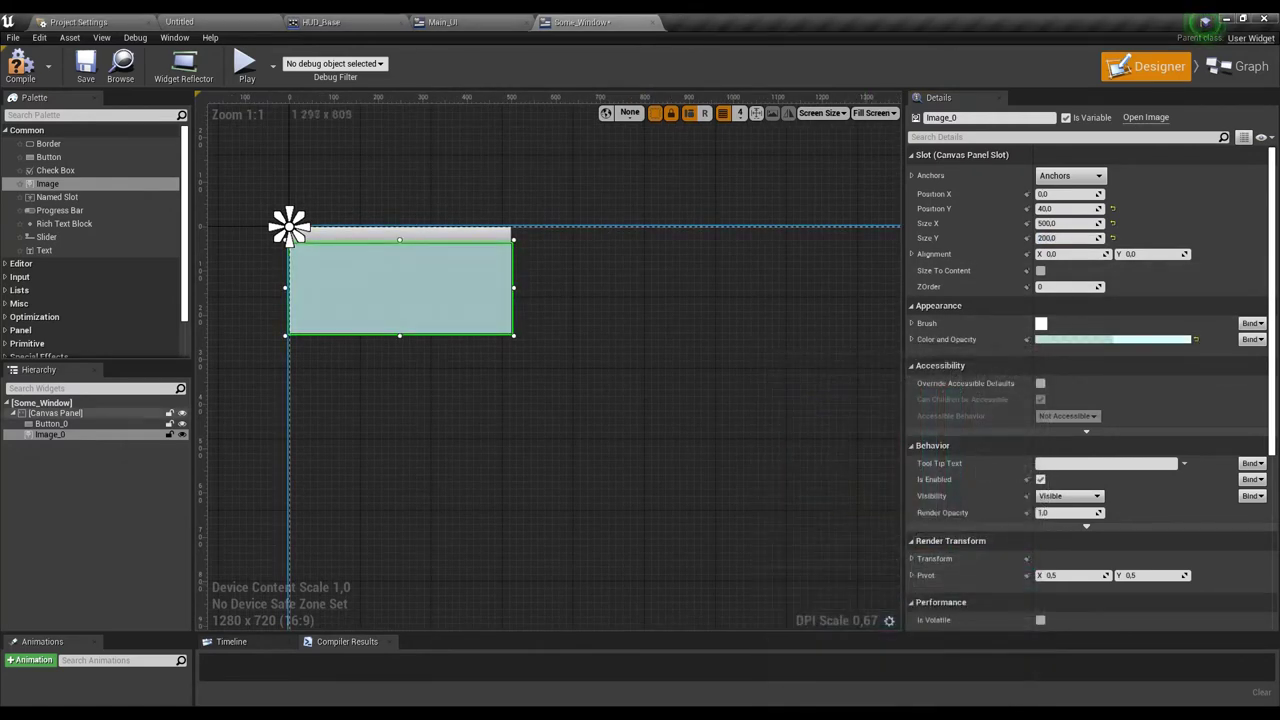
Set the top bar button's Background Color to blue
{"action": "left_click", "coordinate": [51, 423]}
{"action": "left_click", "coordinate": [1117, 469]}
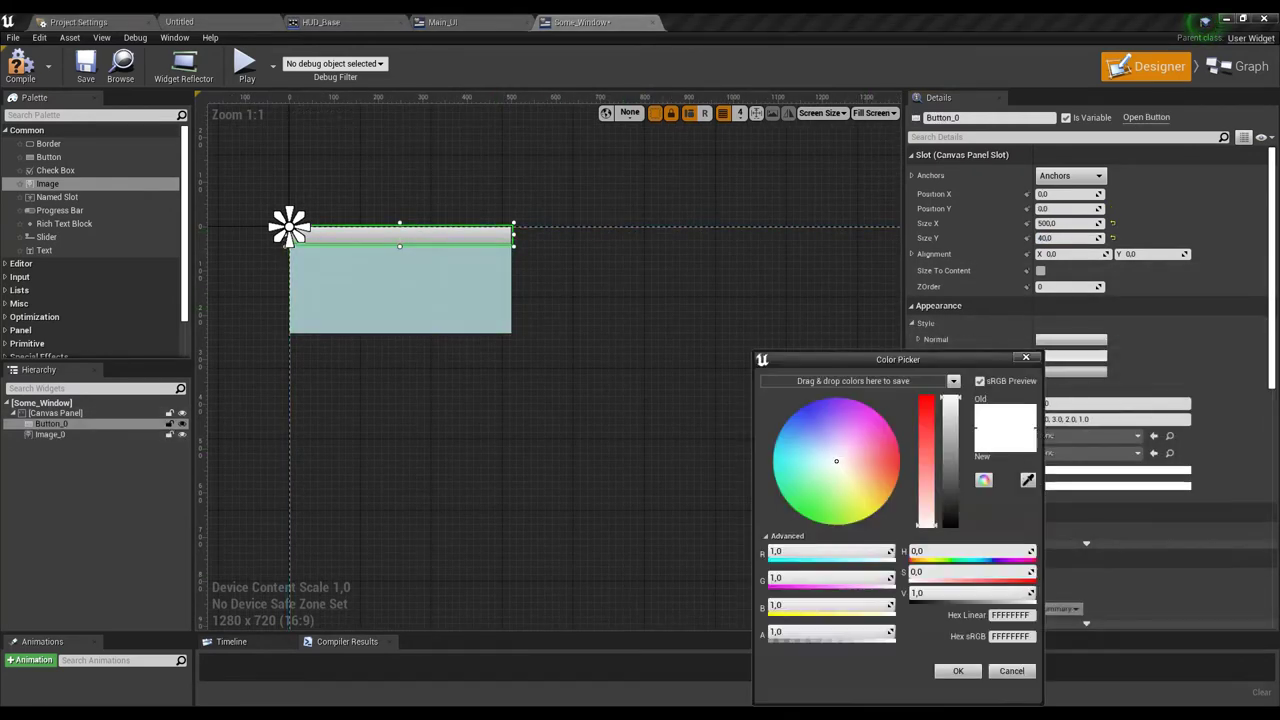
{"action": "left_click", "coordinate": [795, 430]}
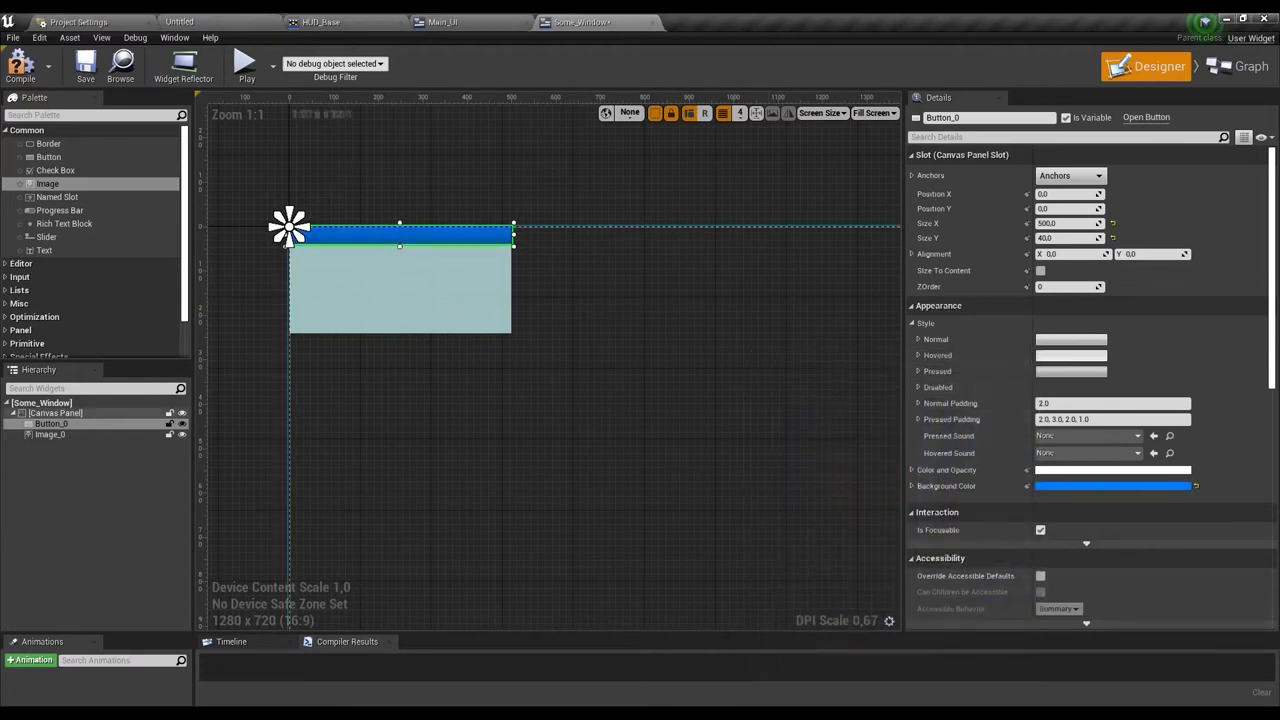
{"action": "left_click", "coordinate": [958, 671]}
{"action": "left_click", "coordinate": [650, 450]}
{"action": "right_click_drag", "start_coordinate": [465, 412], "coordinate": [525, 422]}
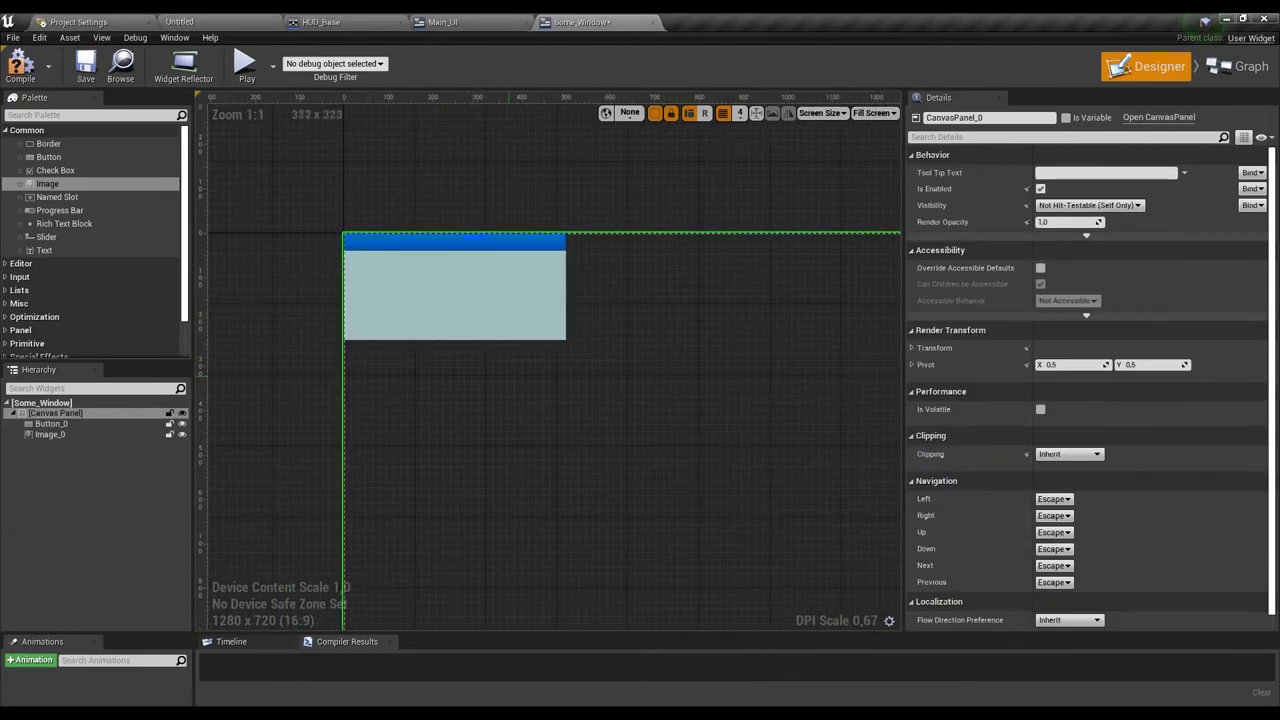
Try moving Button_TopBar on the canvas, then undo the move
{"action": "scroll", "coordinate": [495, 334], "scroll_direction": "up", "scroll_amount": 2}
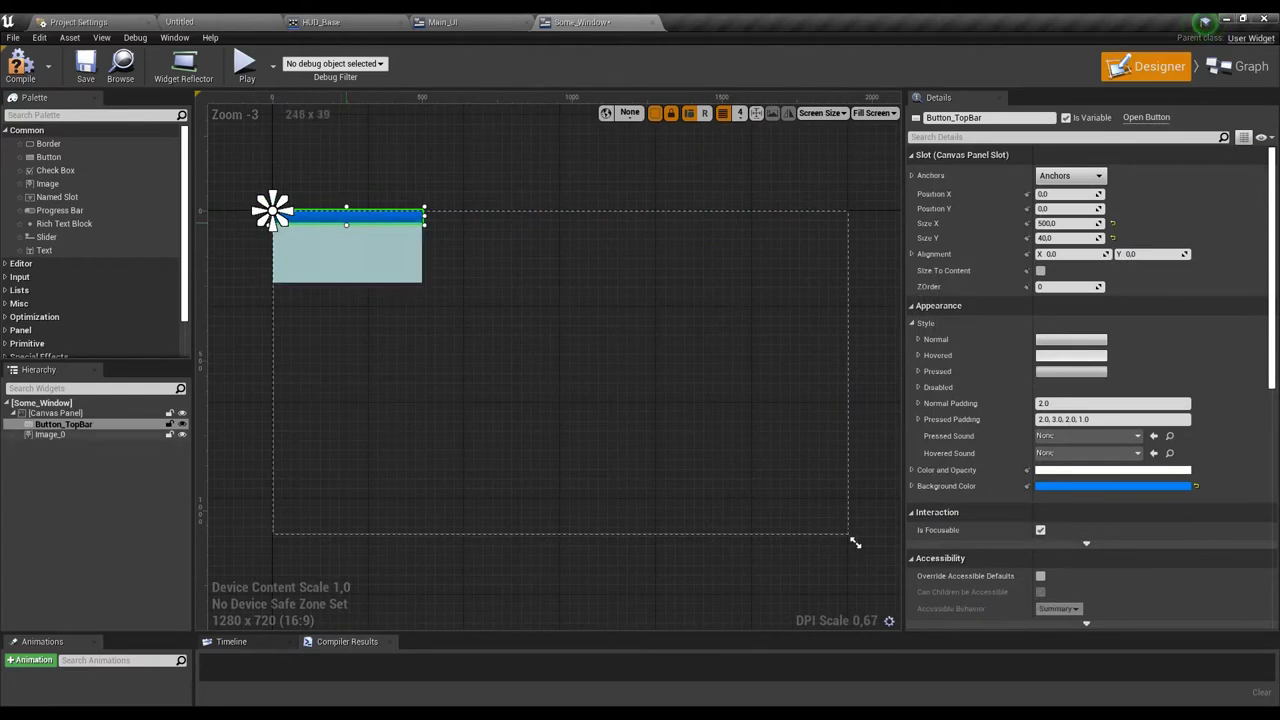
{"action": "left_click_drag", "start_coordinate": [350, 218], "coordinate": [487, 243]}
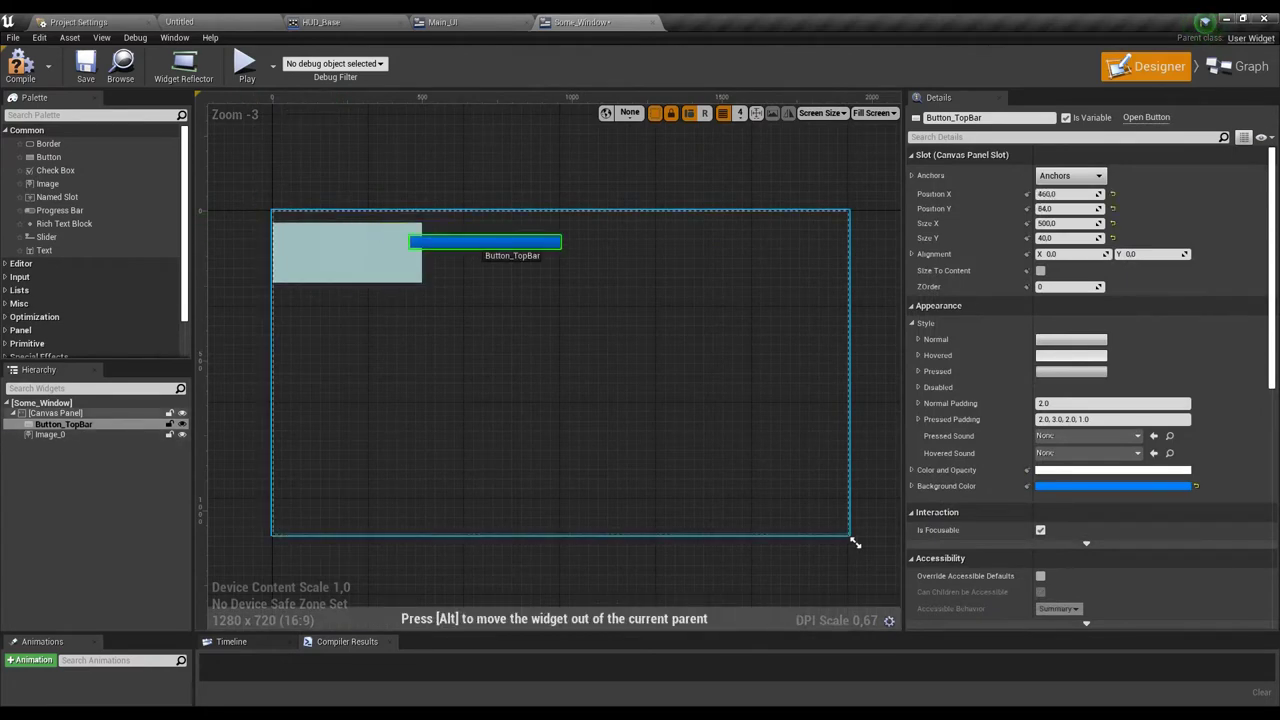
{"action": "key", "text": "ctrl+z"}
{"action": "scroll", "coordinate": [317, 228], "scroll_direction": "up", "scroll_amount": 2}
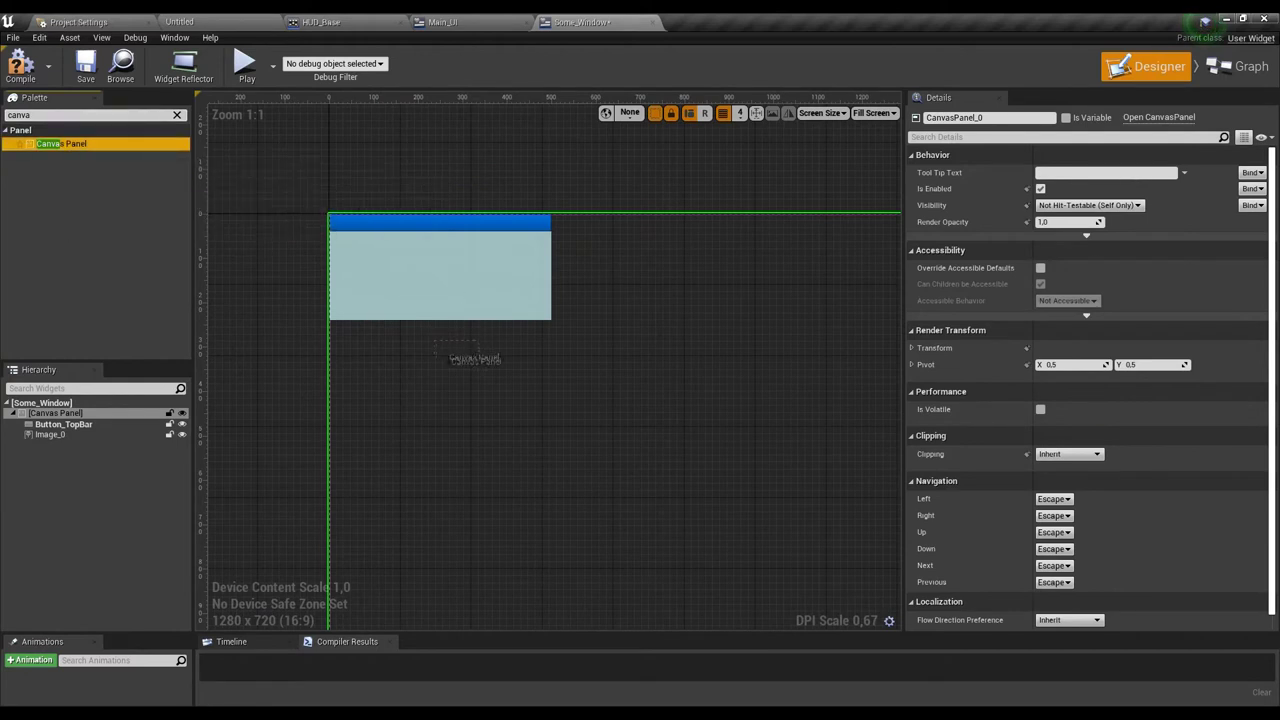
Add a Canvas Panel at position 0,0 with size 500×240
{"action": "left_click_drag", "start_coordinate": [60, 143], "coordinate": [425, 349]}
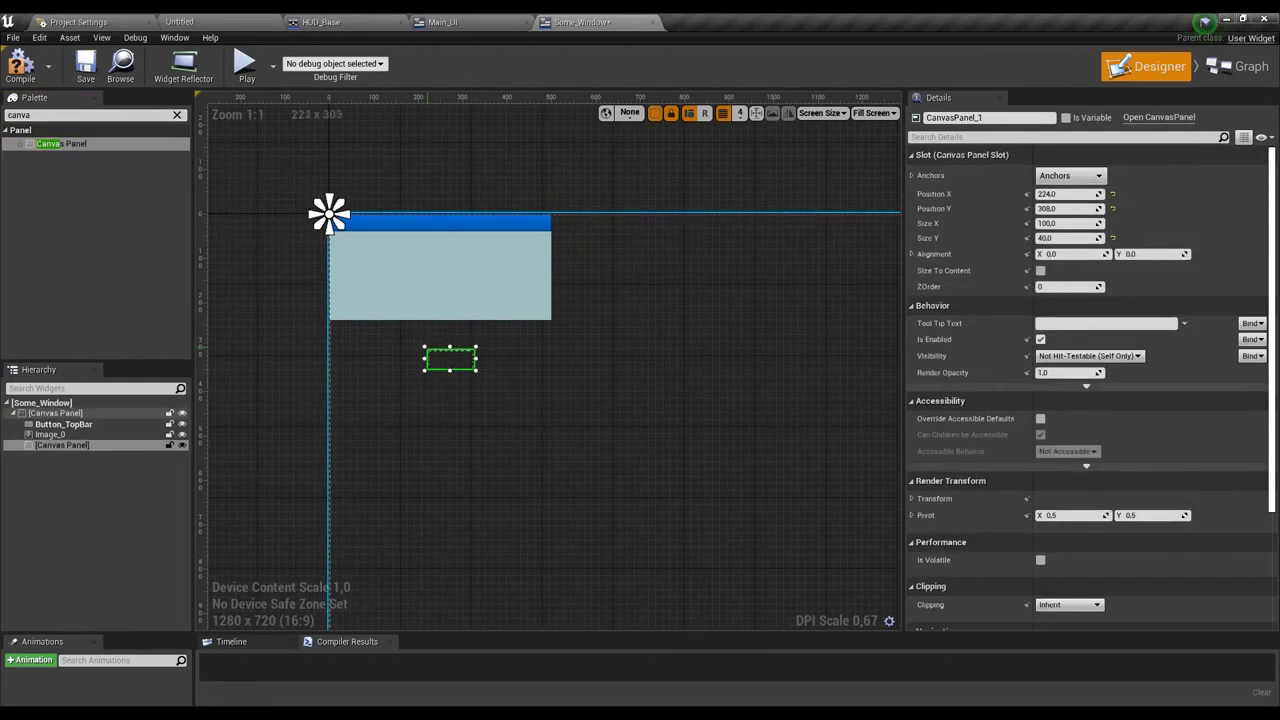
{"action": "type", "text": "0"}
{"action": "key", "text": "Tab"}
{"action": "type", "text": "0"}
{"action": "key", "text": "Tab"}
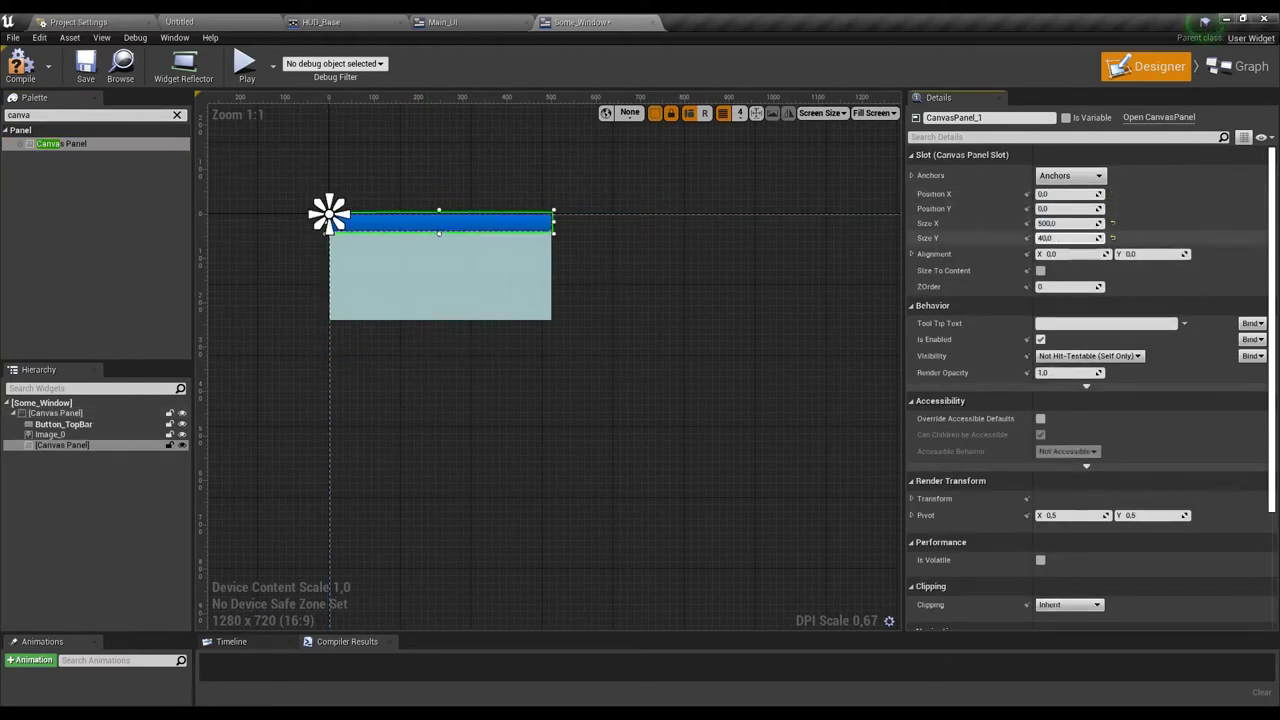
{"action": "type", "text": "500240"}
Nest Button_TopBar and Image_0 under the new canvas panel in the Hierarchy
{"action": "left_click_drag", "start_coordinate": [63, 424], "coordinate": [62, 445]}
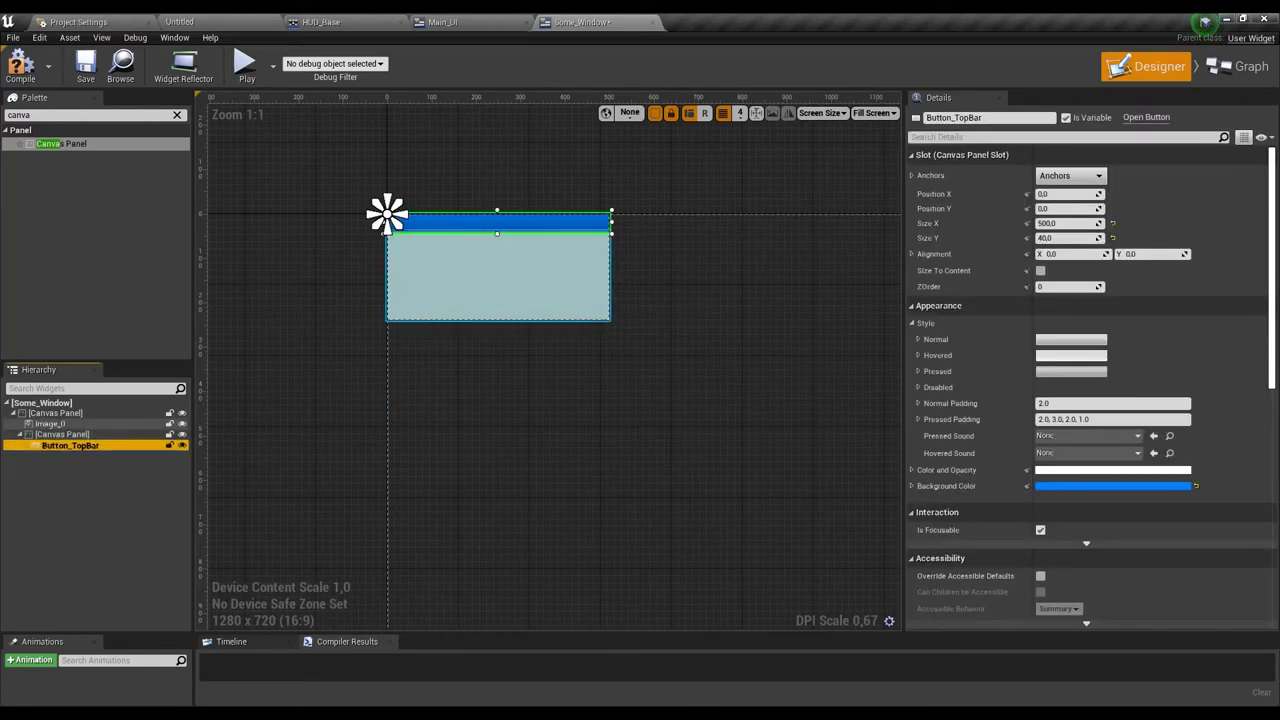
{"action": "left_click_drag", "start_coordinate": [50, 424], "coordinate": [62, 435]}
{"action": "left_click", "coordinate": [62, 424]}
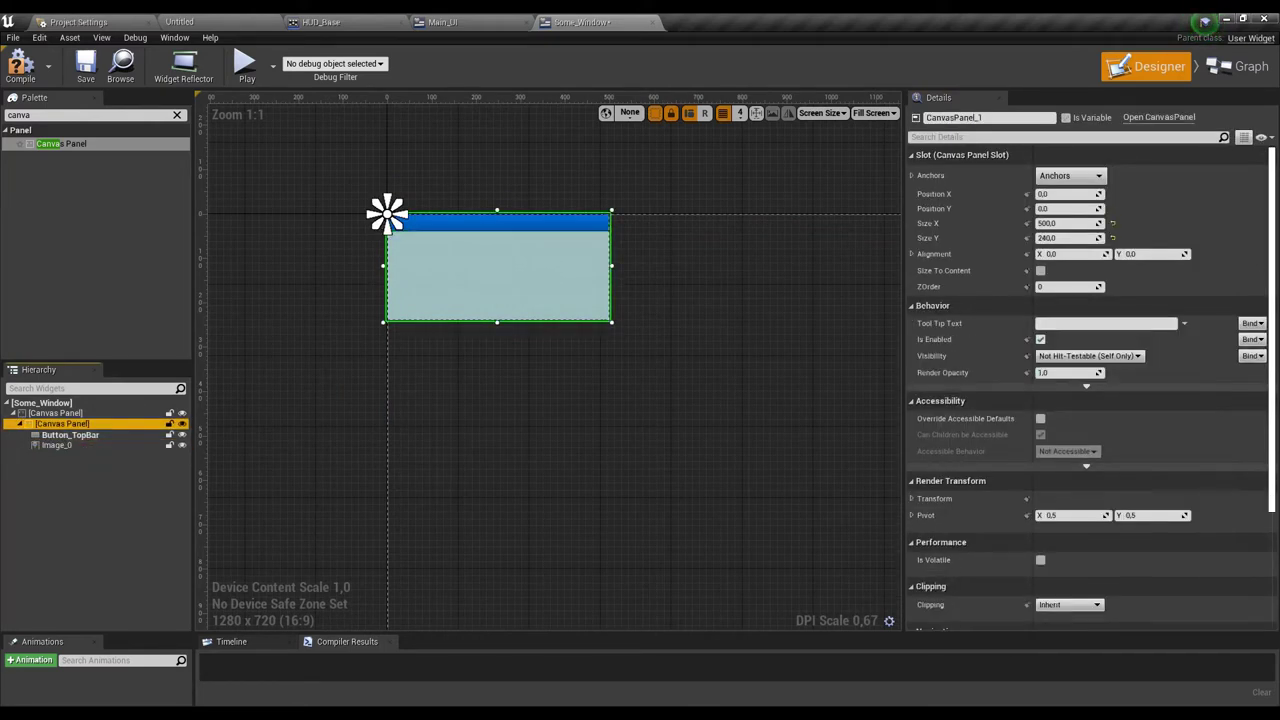
{"action": "left_click", "coordinate": [70, 435]}
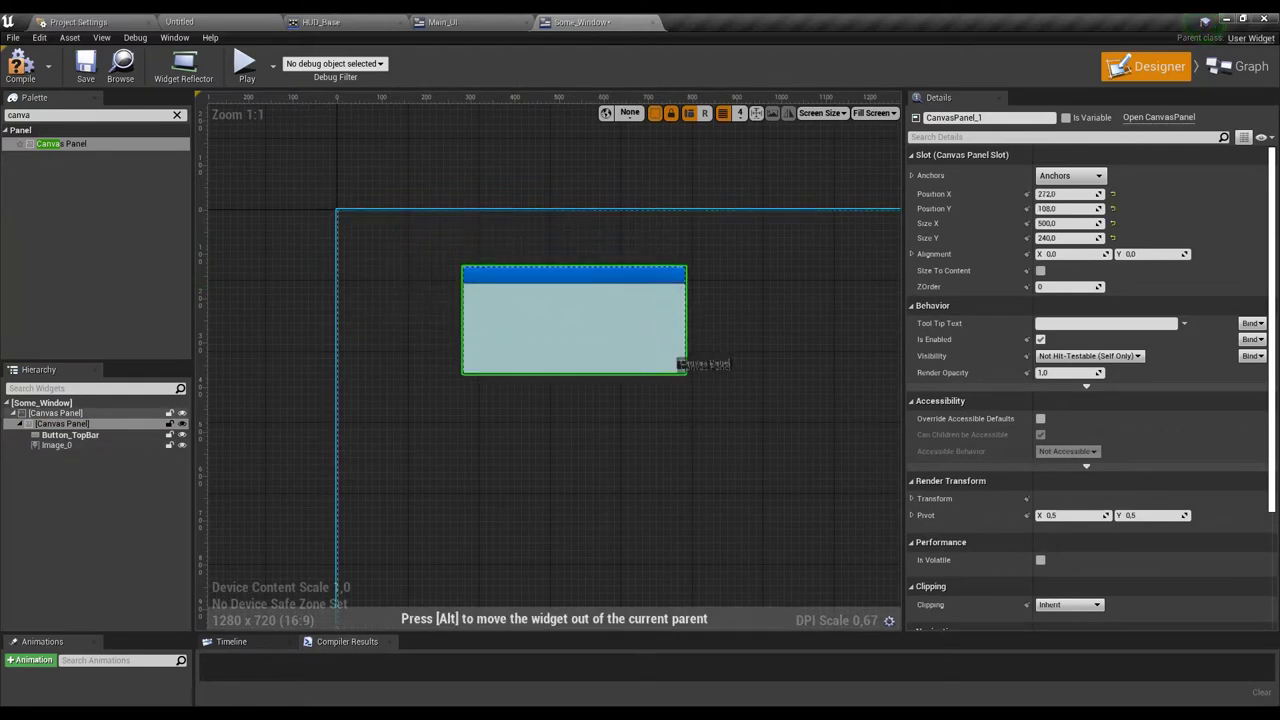
Compile the widget, undoing trial moves of the panel on the canvas
{"action": "left_click_drag", "start_coordinate": [551, 305], "coordinate": [612, 350]}
{"action": "key", "text": "ctrl+z"}
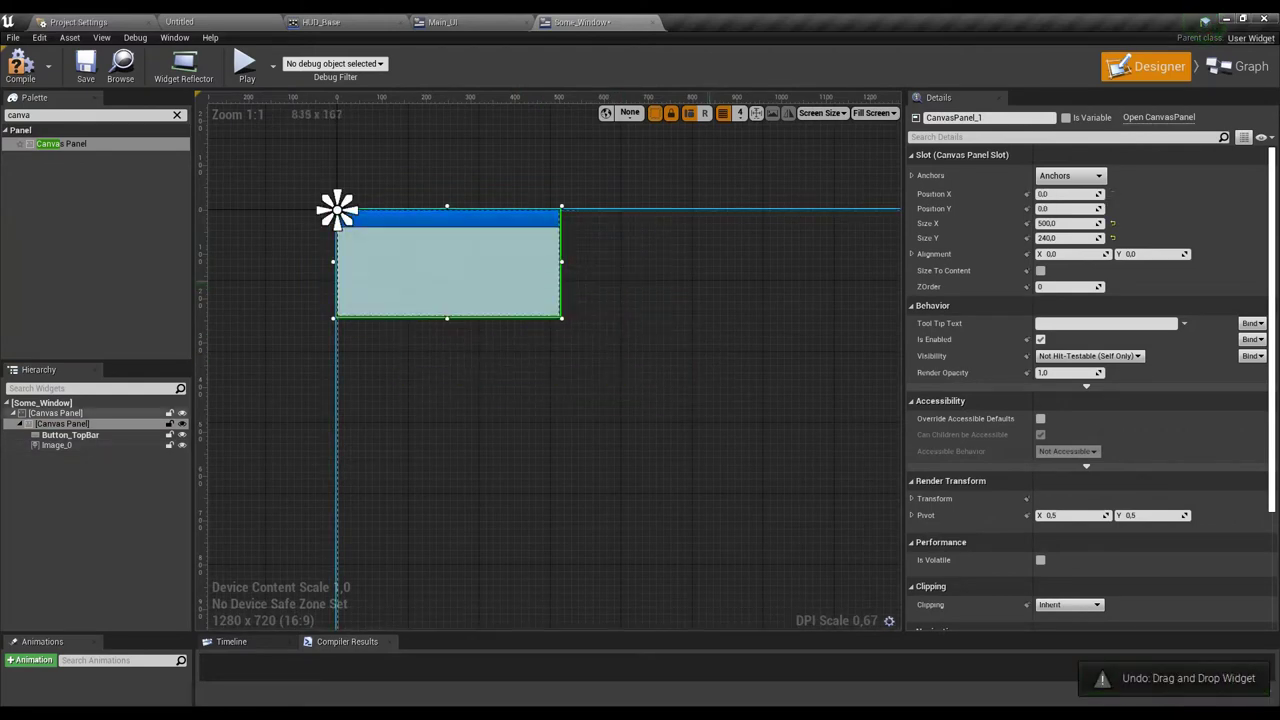
{"action": "right_click_drag", "start_coordinate": [725, 274], "coordinate": [701, 277]}
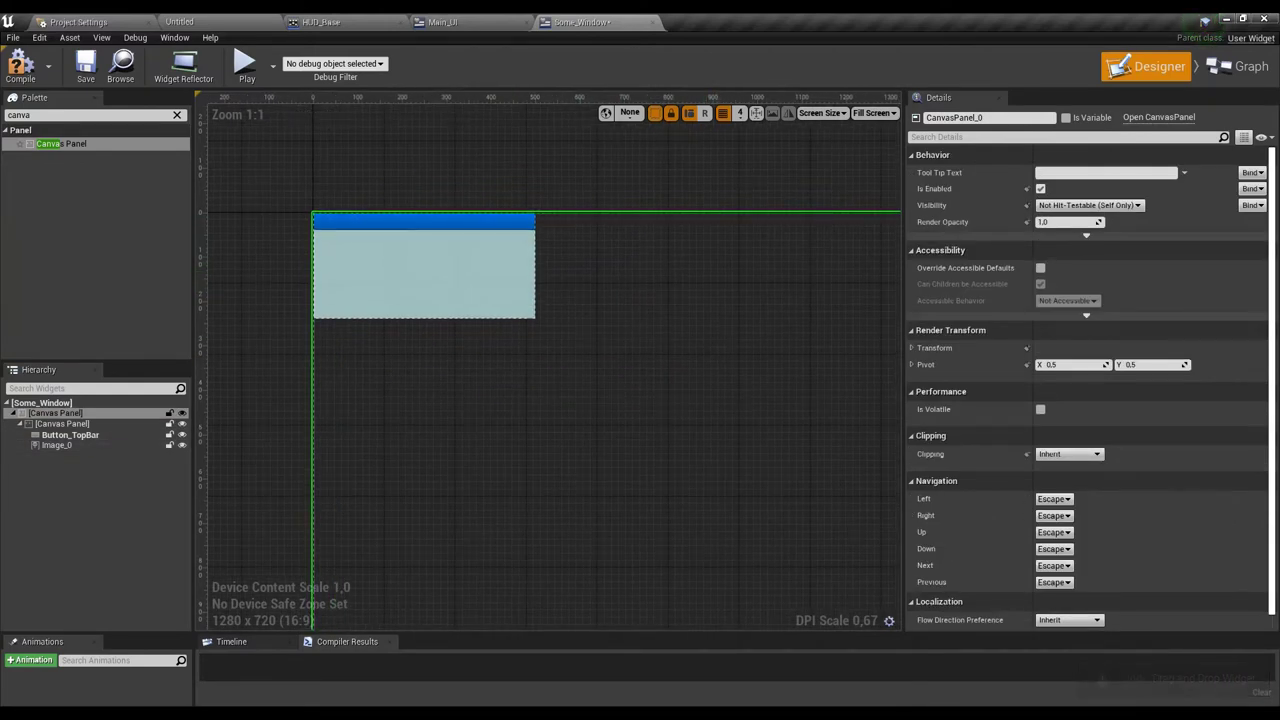
{"action": "left_click", "coordinate": [20, 65]}
{"action": "mouse_move", "coordinate": [551, 299]}
{"action": "left_mouse_down"}
{"action": "mouse_move", "coordinate": [614, 325]}
{"action": "mouse_move", "coordinate": [623, 372]}
{"action": "left_mouse_up"}
{"action": "key", "text": "ctrl+z"}
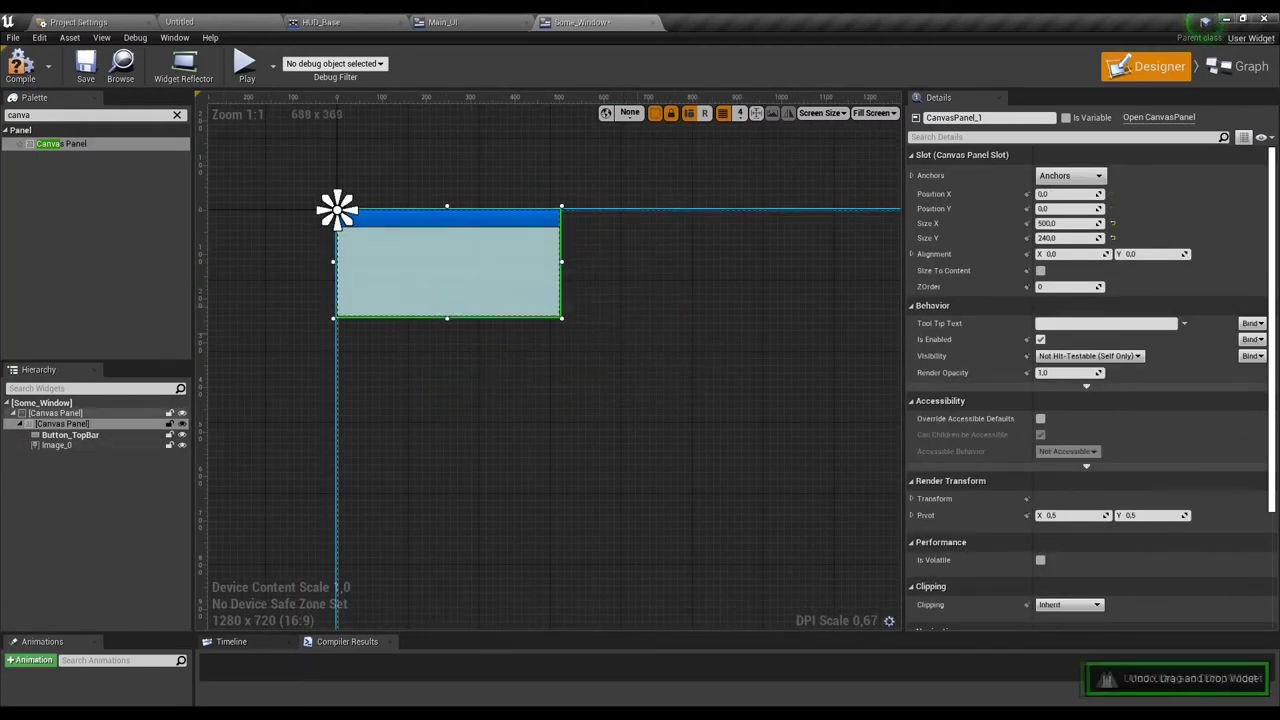
Add On Pressed and On Released event nodes for Button_TopBar from its Details Events
{"action": "scroll", "coordinate": [1000, 580], "scroll_direction": "down", "scroll_amount": 5}
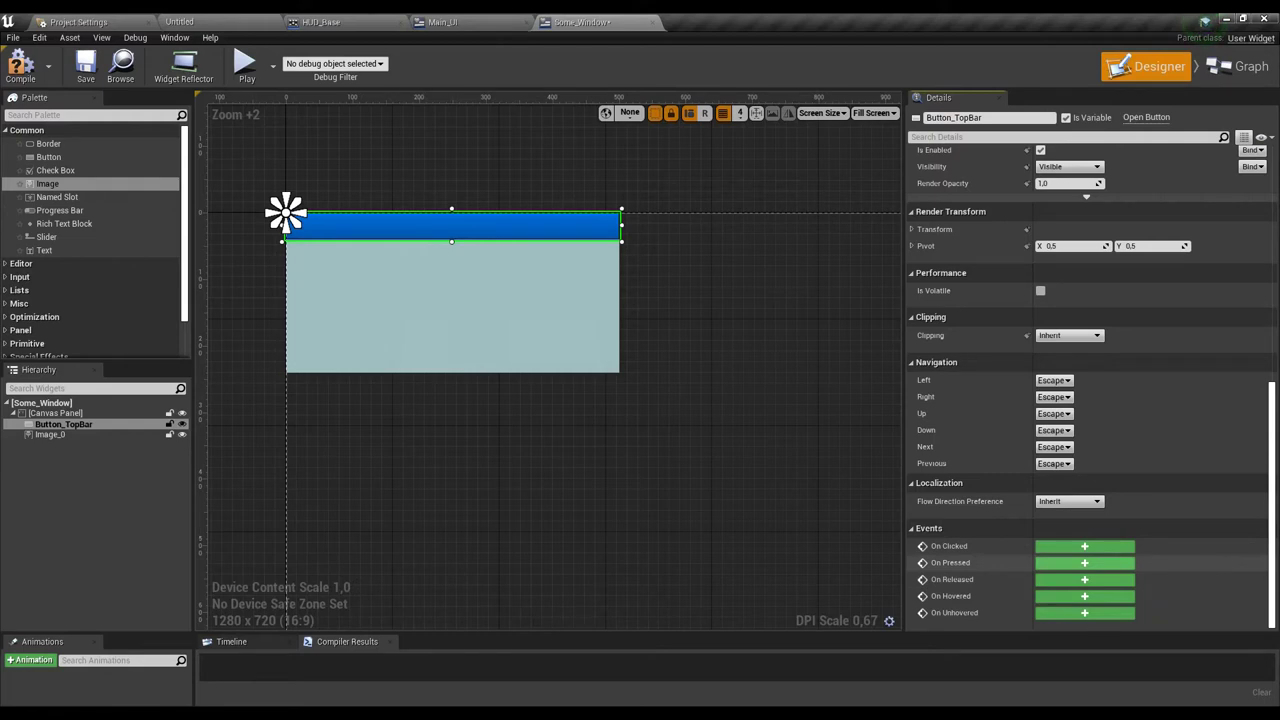
{"action": "left_click", "coordinate": [1084, 562]}
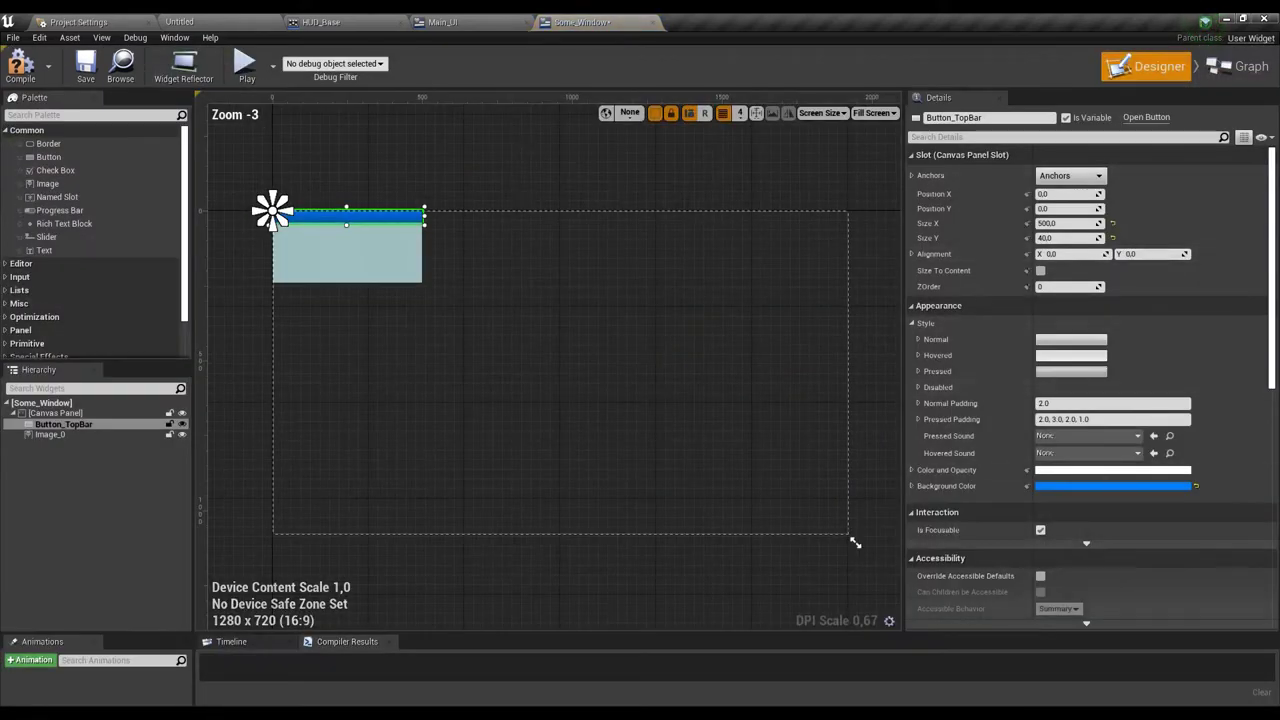
{"action": "scroll", "coordinate": [1090, 400], "scroll_direction": "down", "scroll_amount": 5}
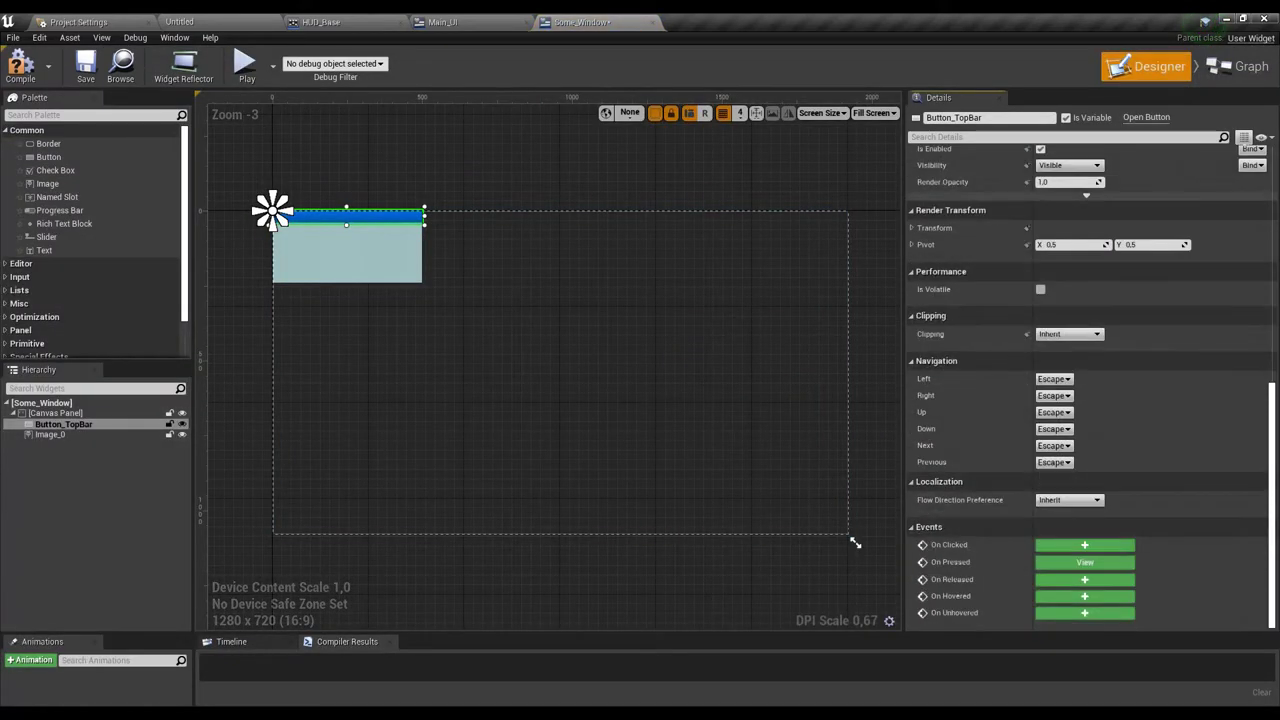
{"action": "left_click", "coordinate": [1084, 579]}
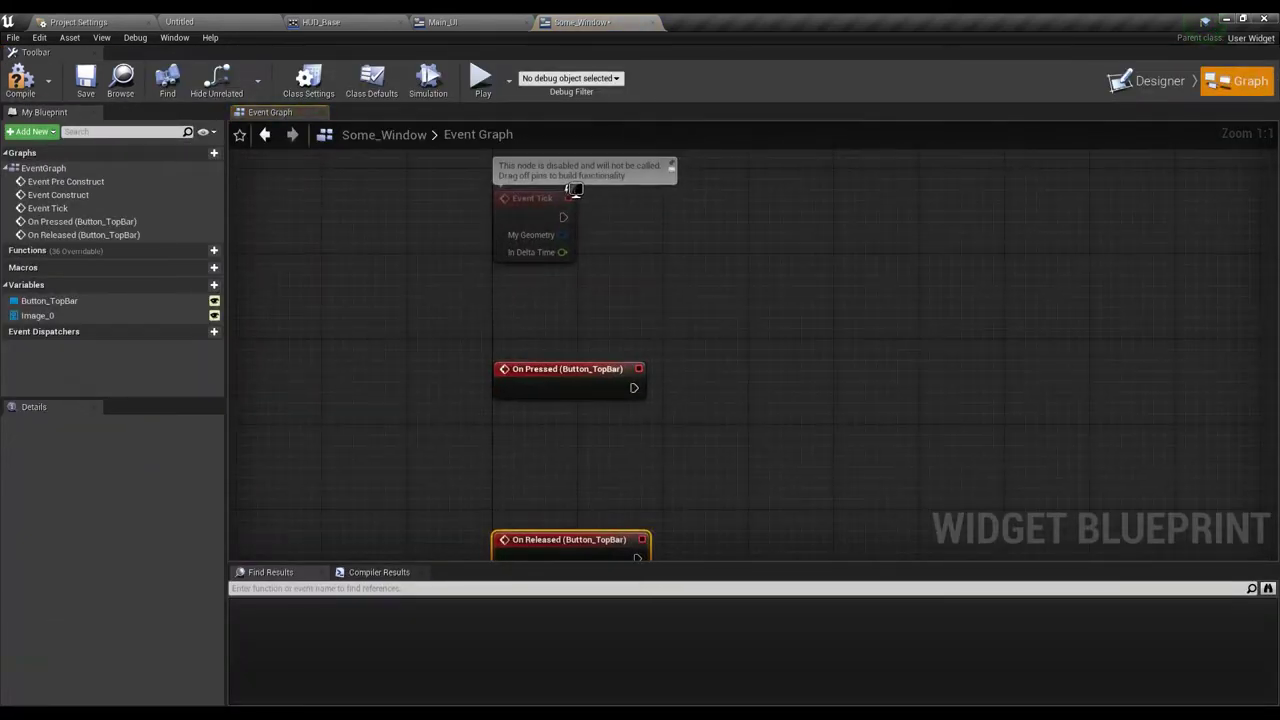
Bring the Button_TopBar On Pressed and On Released nodes into view, moving On Released lower
{"action": "scroll", "coordinate": [600, 400], "scroll_direction": "down", "scroll_amount": 4}
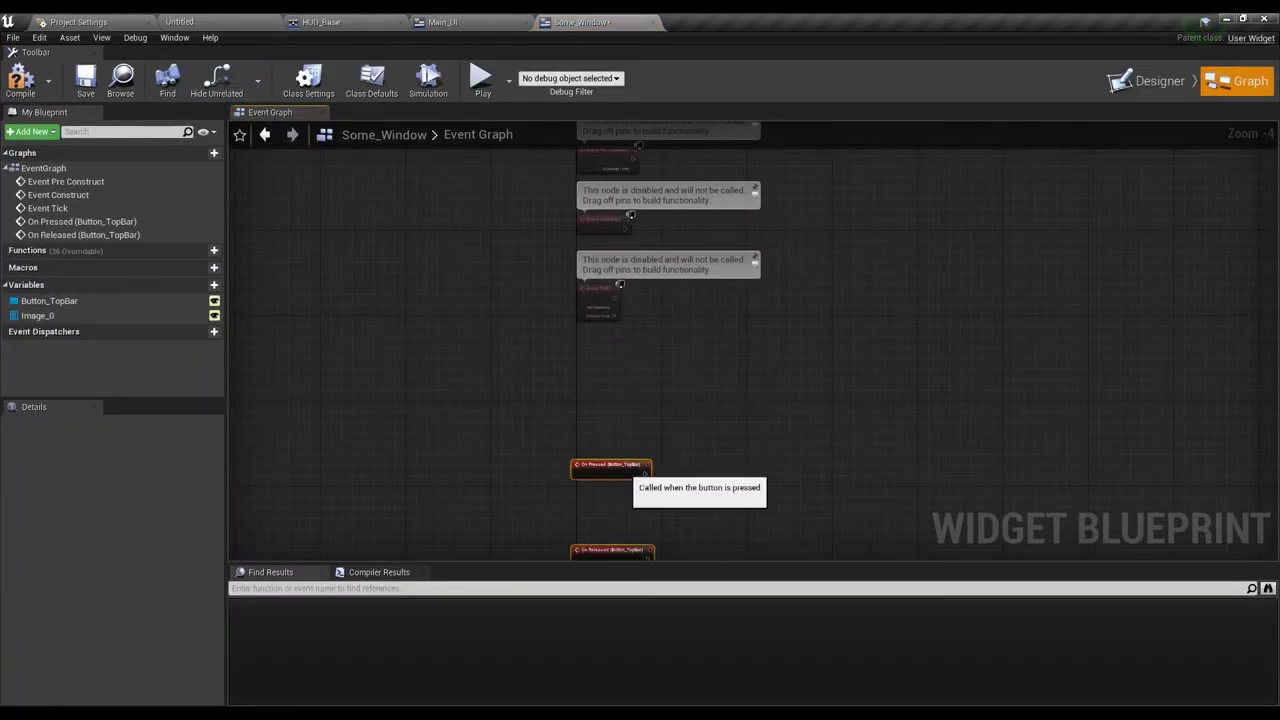
{"action": "right_click_drag", "start_coordinate": [620, 475], "coordinate": [651, 383]}
{"action": "scroll", "coordinate": [614, 354], "scroll_direction": "up", "scroll_amount": 3}
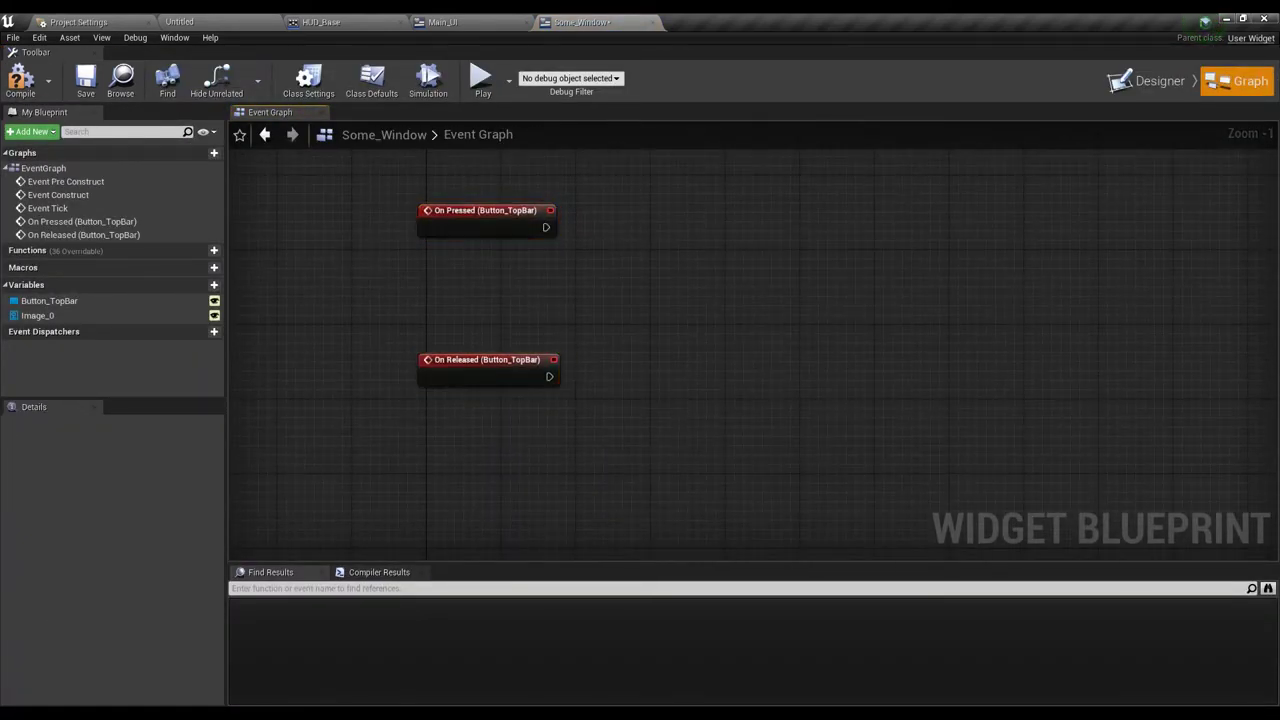
{"action": "left_click_drag", "start_coordinate": [488, 360], "coordinate": [488, 458]}
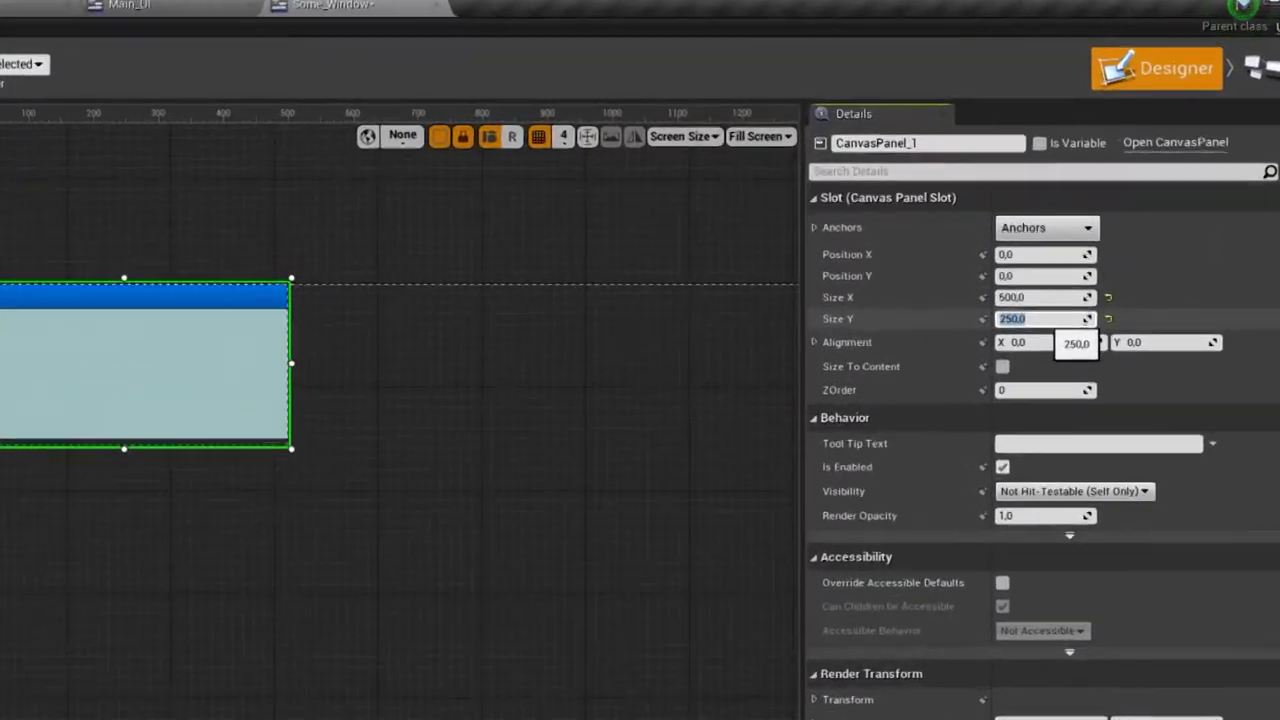
{"action": "type", "text": "24"}
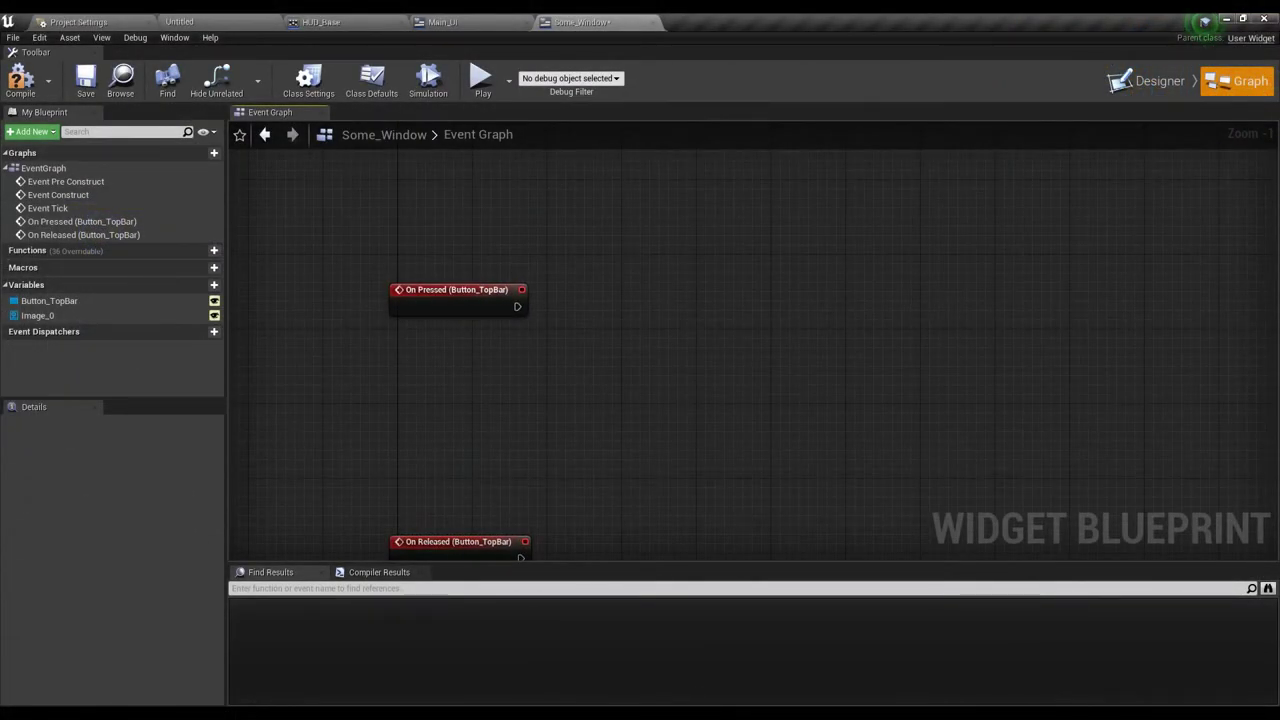
{"action": "mouse_move", "coordinate": [643, 317]}
{"action": "right_mouse_down"}
{"action": "mouse_move", "coordinate": [617, 309]}
{"action": "mouse_move", "coordinate": [619, 254]}
{"action": "right_mouse_up"}
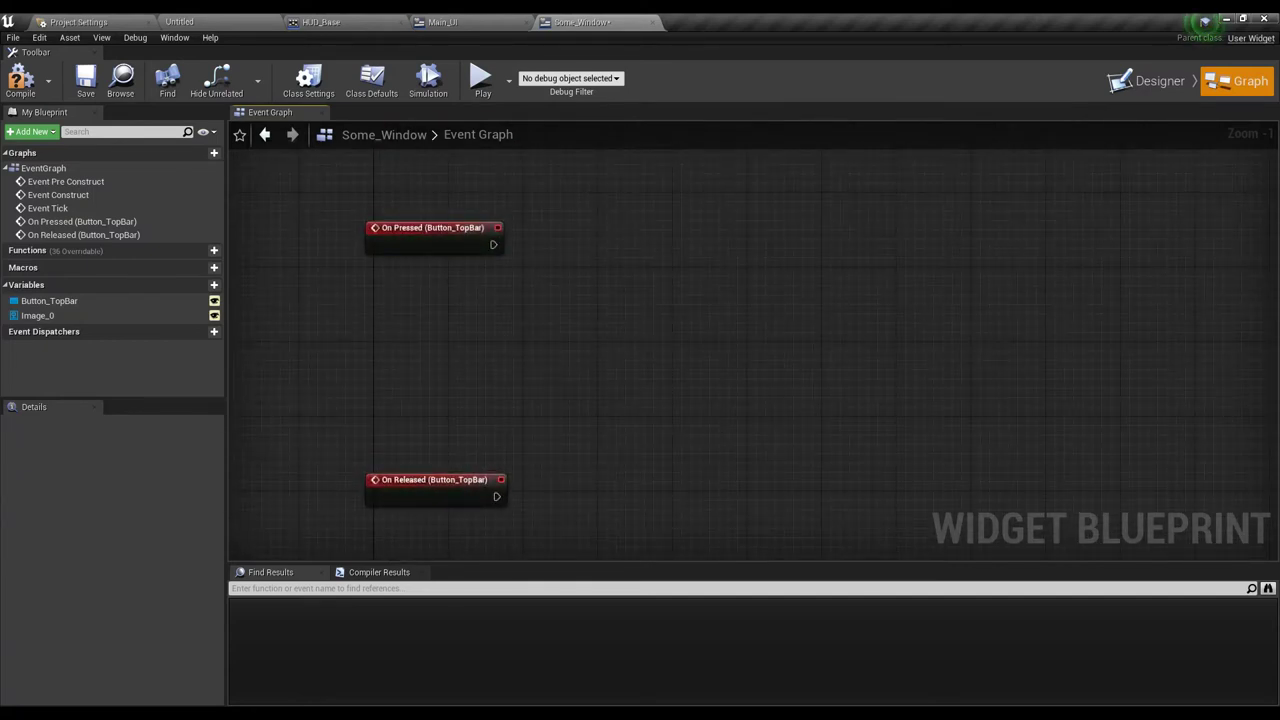
Add a custom event named Update Location
{"action": "right_click", "coordinate": [398, 324]}
{"action": "type", "text": "custom"}
{"action": "left_click", "coordinate": [430, 372]}
{"action": "type", "text": "Update Location"}
{"action": "key", "text": "Return"}
Wire a looping Set Timer by Event with Time 0.01 after Update Location
{"action": "left_click_drag", "start_coordinate": [448, 354], "coordinate": [491, 355]}
{"action": "type", "text": "set timer"}
{"action": "left_click", "coordinate": [557, 420]}
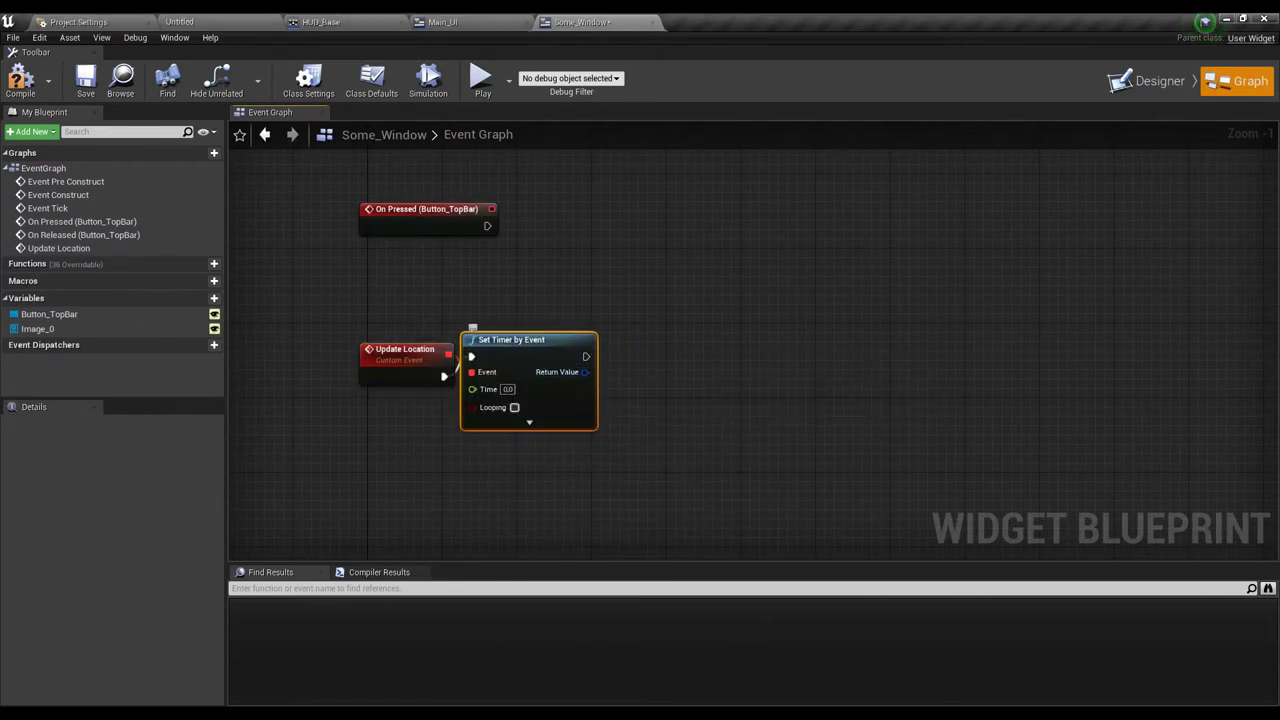
{"action": "left_click", "coordinate": [514, 407]}
{"action": "right_click_drag", "start_coordinate": [689, 366], "coordinate": [610, 367]}
Connect the timer's Return Value to a Clear and Invalidate Timer by Handle node
{"action": "right_click", "coordinate": [507, 371]}
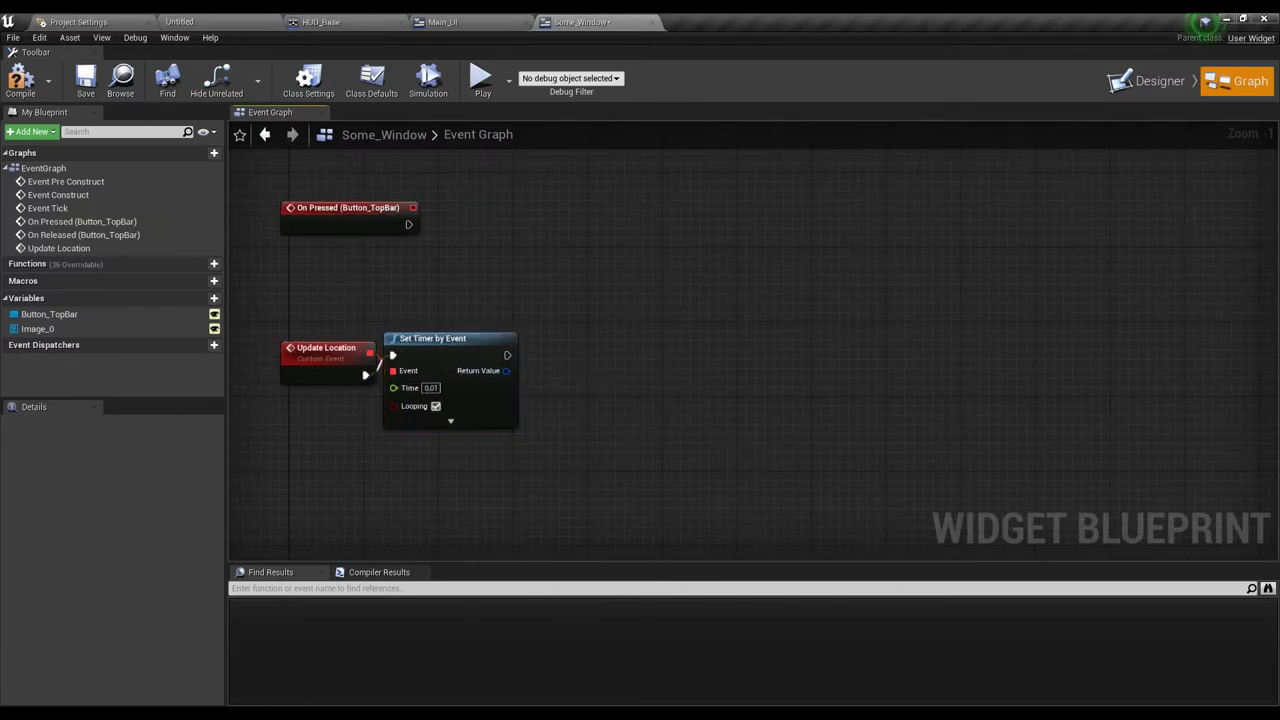
{"action": "right_click_drag", "start_coordinate": [506, 372], "coordinate": [475, 363]}
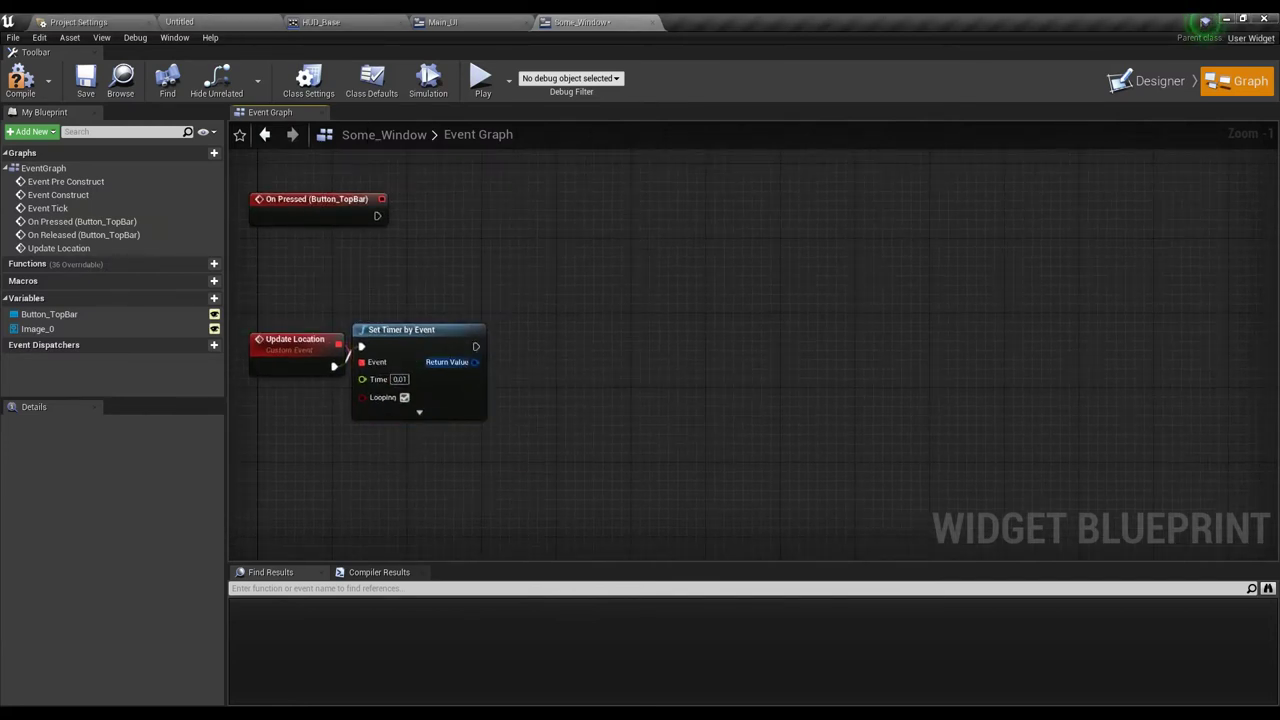
{"action": "left_click_drag", "start_coordinate": [475, 362], "coordinate": [530, 290]}
{"action": "type", "text": "clear"}
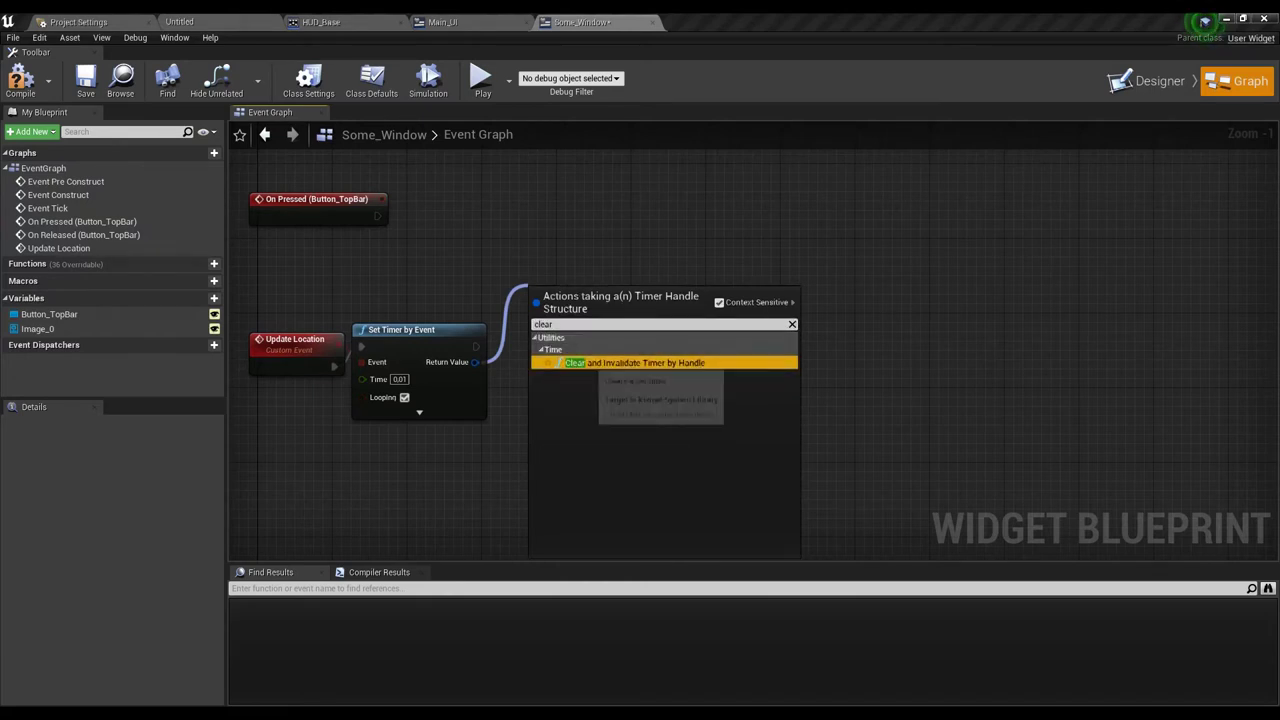
{"action": "left_click", "coordinate": [640, 363]}
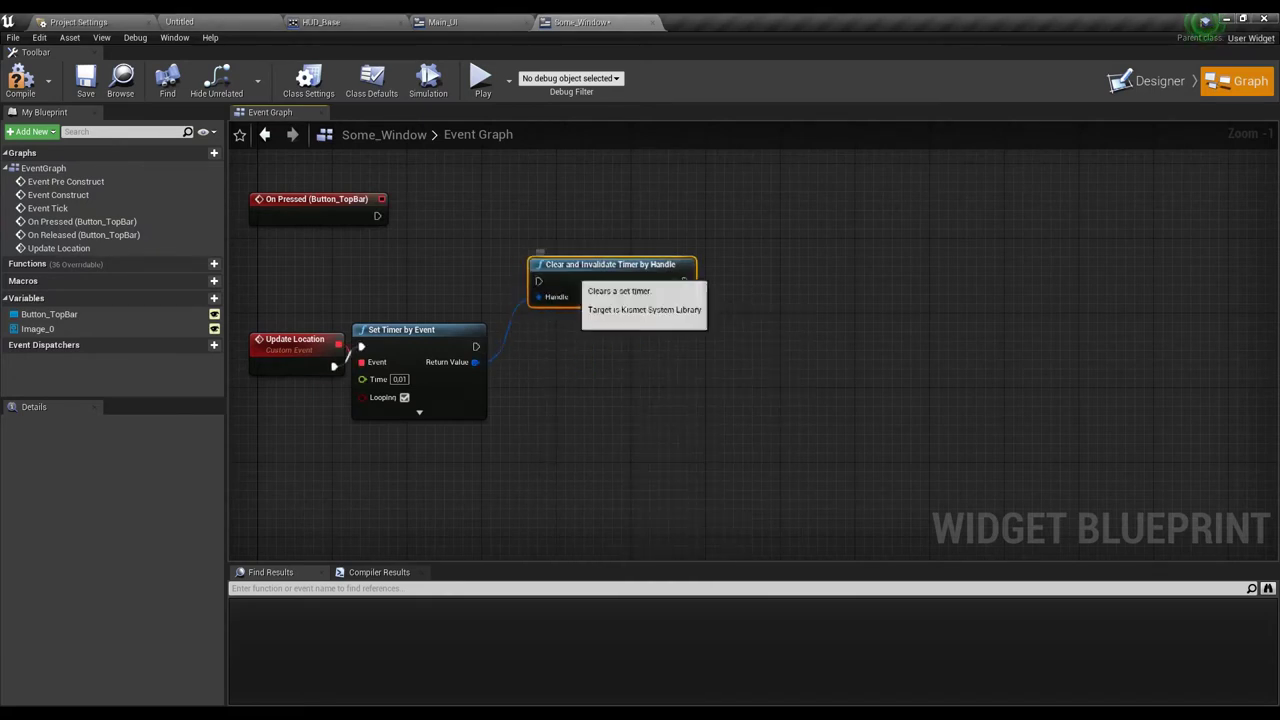
Add a custom event feeding the Clear and Invalidate Timer node
{"action": "mouse_move", "coordinate": [590, 268]}
{"action": "left_mouse_down"}
{"action": "mouse_move", "coordinate": [609, 268]}
{"action": "mouse_move", "coordinate": [497, 283]}
{"action": "left_mouse_up"}
{"action": "type", "text": "cu"}
{"action": "key", "text": "Return"}
{"action": "type", "text": "Update Location S"}
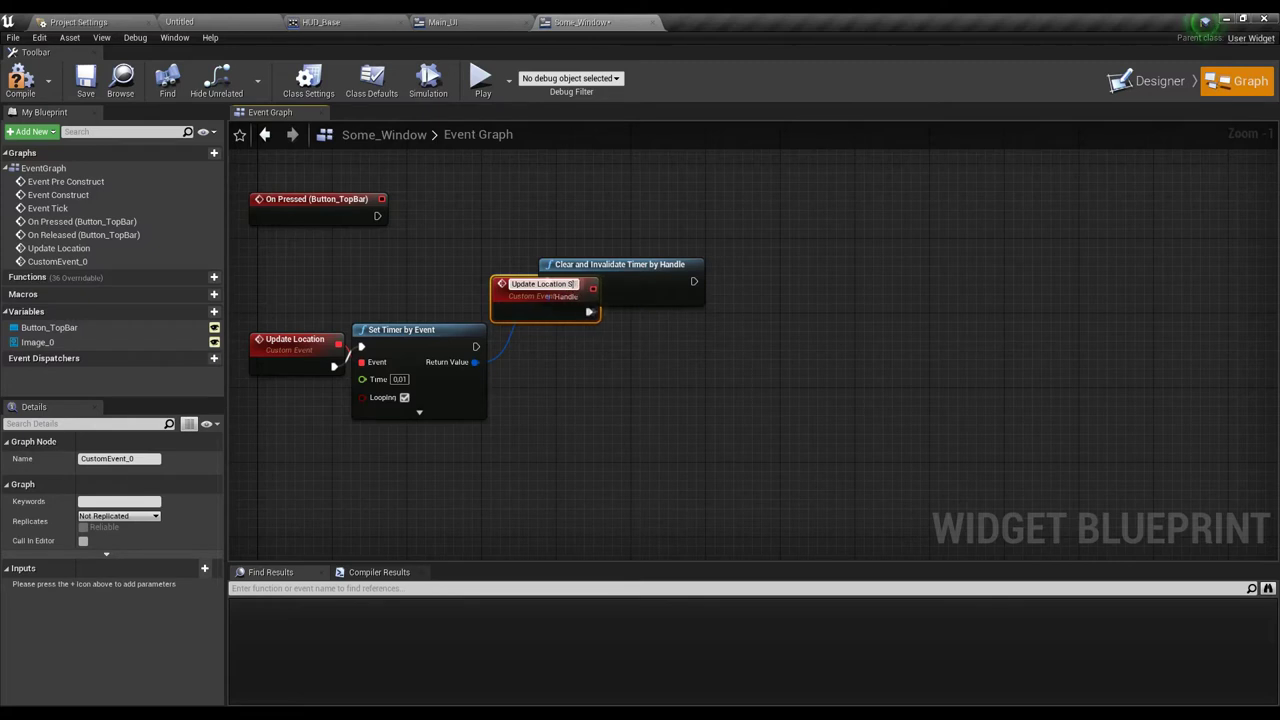
Name the new custom event 'Update Location STOP' and place it above the Clear Timer node
{"action": "type", "text": "TOP"}
{"action": "key", "text": "Return"}
{"action": "left_click_drag", "start_coordinate": [548, 283], "coordinate": [440, 250]}
Call Update Location STOP after On Released and Update Location after On Pressed
{"action": "right_click_drag", "start_coordinate": [700, 420], "coordinate": [738, 344]}
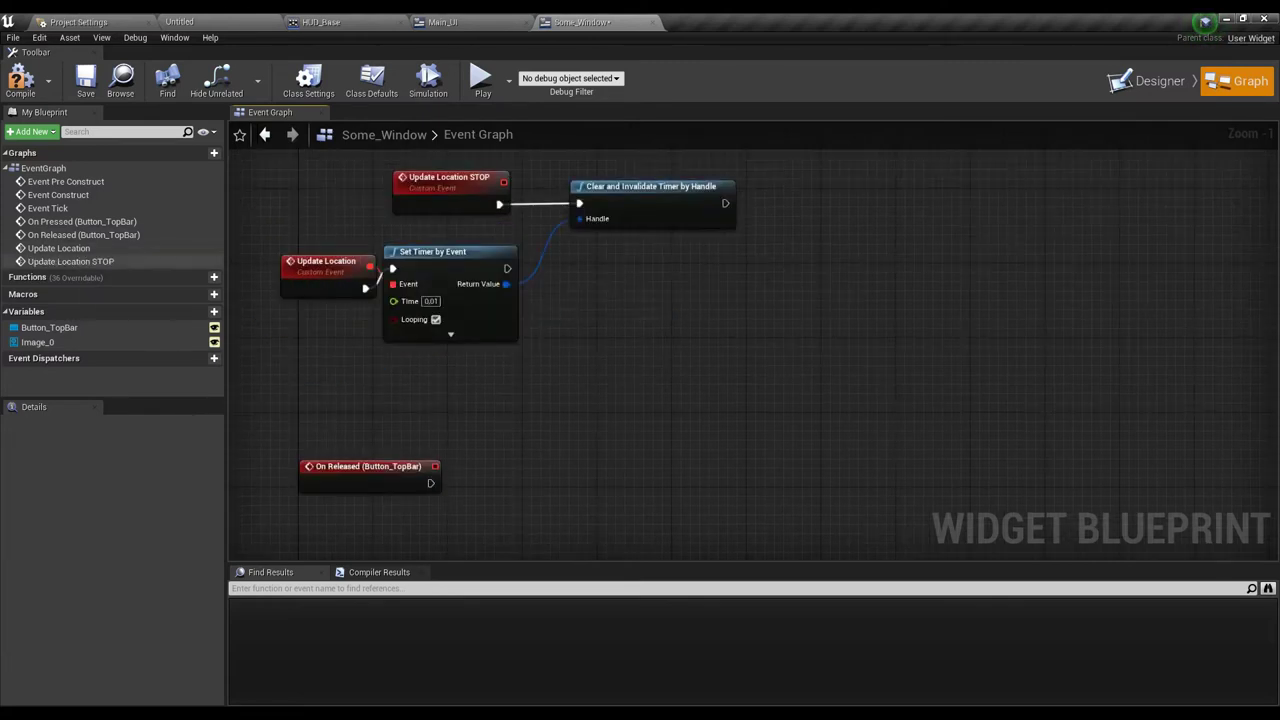
{"action": "left_click_drag", "start_coordinate": [70, 261], "coordinate": [485, 470]}
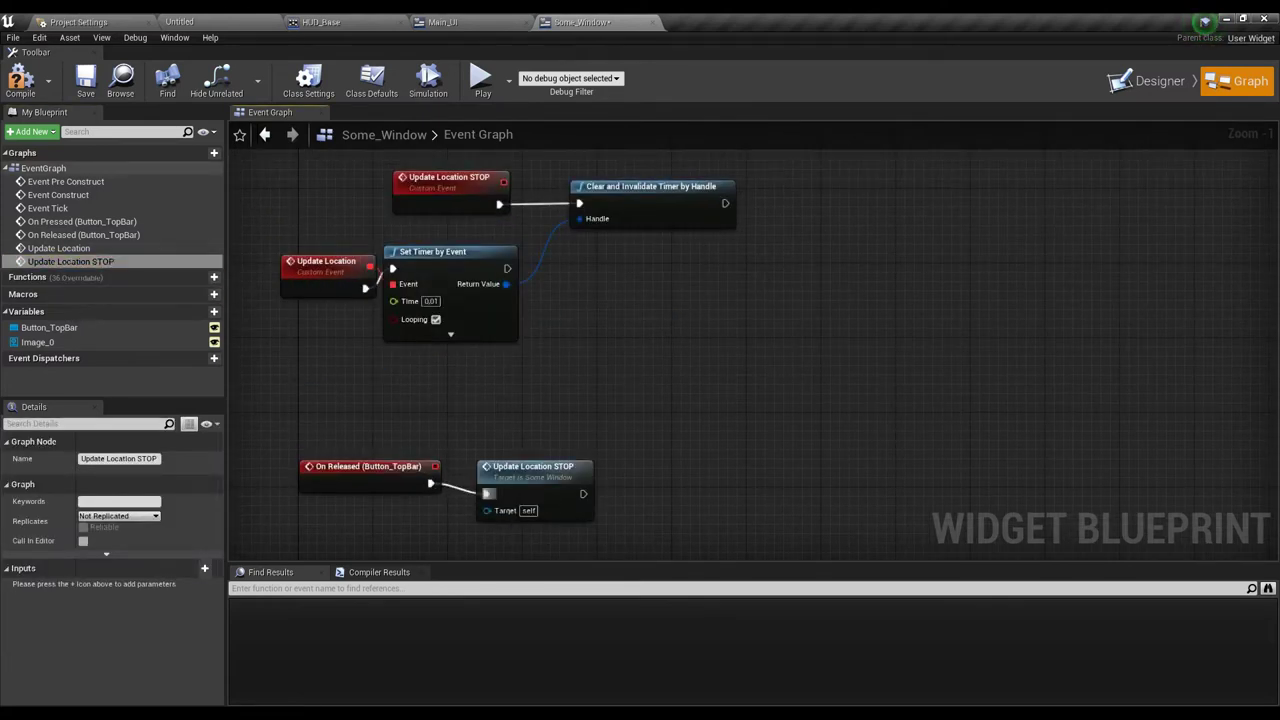
{"action": "right_click_drag", "start_coordinate": [480, 420], "coordinate": [480, 589]}
{"action": "left_click_drag", "start_coordinate": [58, 248], "coordinate": [490, 248]}
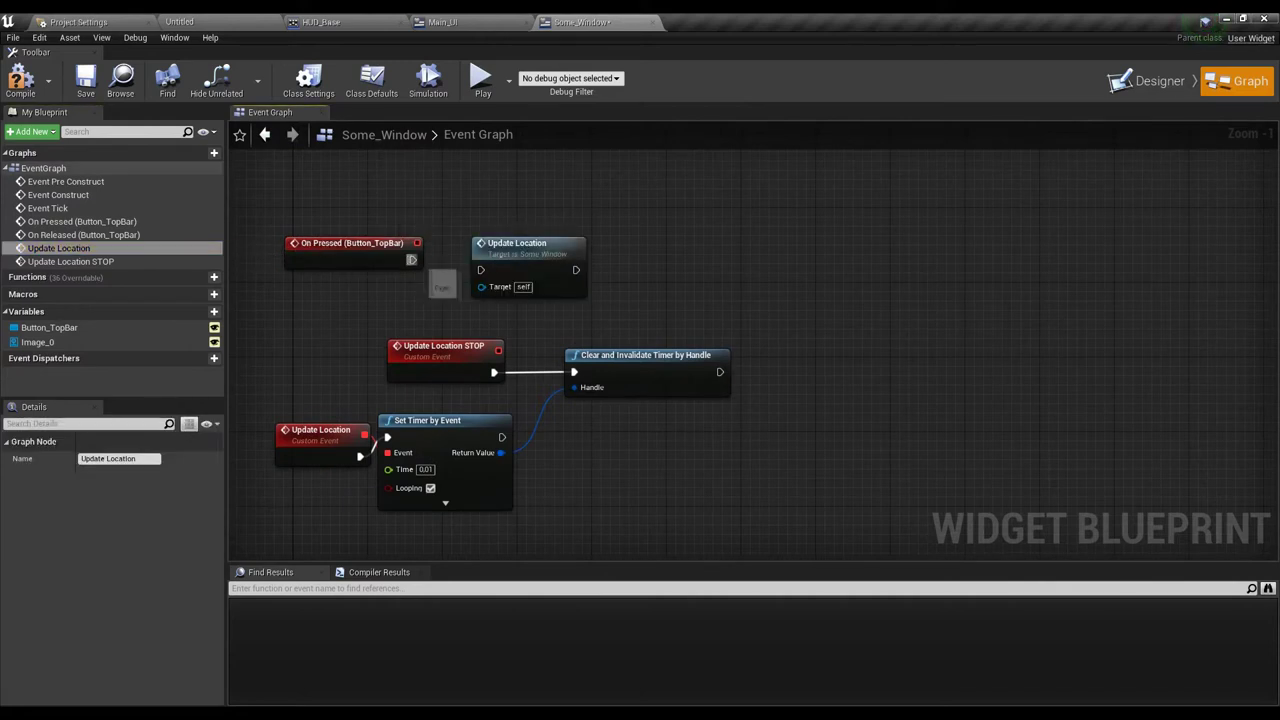
{"action": "left_click_drag", "start_coordinate": [412, 260], "coordinate": [481, 260]}
Select the grouped nodes and move them lower in the graph
{"action": "right_click_drag", "start_coordinate": [481, 260], "coordinate": [487, 186]}
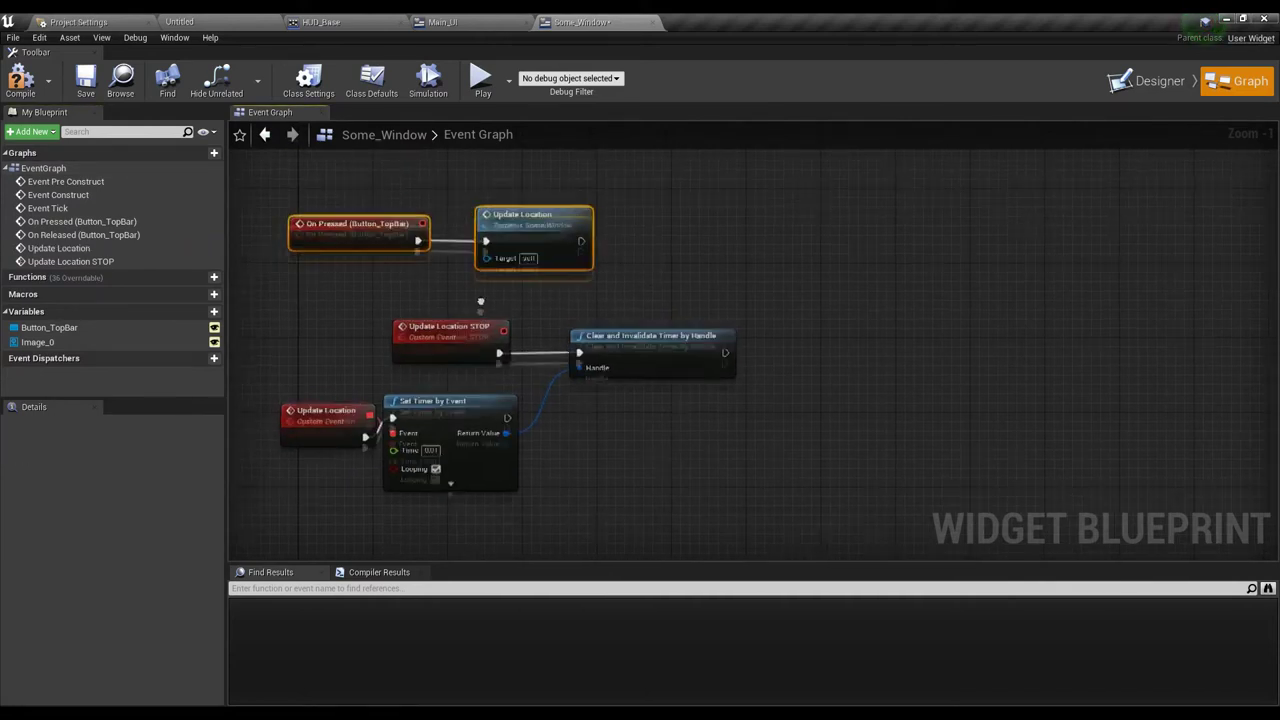
{"action": "right_click_drag", "start_coordinate": [456, 347], "coordinate": [456, 294]}
{"action": "scroll", "coordinate": [456, 294], "scroll_direction": "down", "scroll_amount": 4}
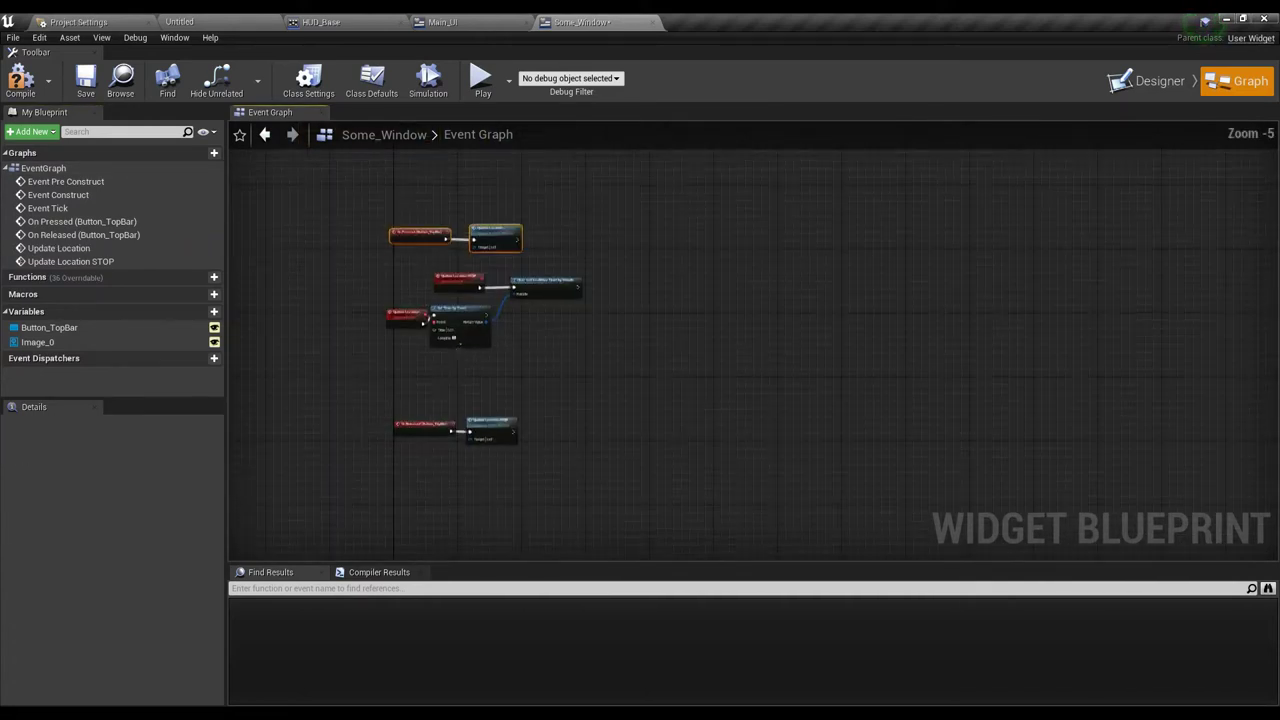
{"action": "left_click_drag", "start_coordinate": [420, 265], "coordinate": [590, 400]}
{"action": "left_click_drag", "start_coordinate": [470, 330], "coordinate": [470, 415]}
{"action": "scroll", "coordinate": [408, 345], "scroll_direction": "up", "scroll_amount": 5}
Add a Get Mouse Position on Viewport node after Set Timer's execution output
{"action": "left_click_drag", "start_coordinate": [406, 341], "coordinate": [426, 358]}
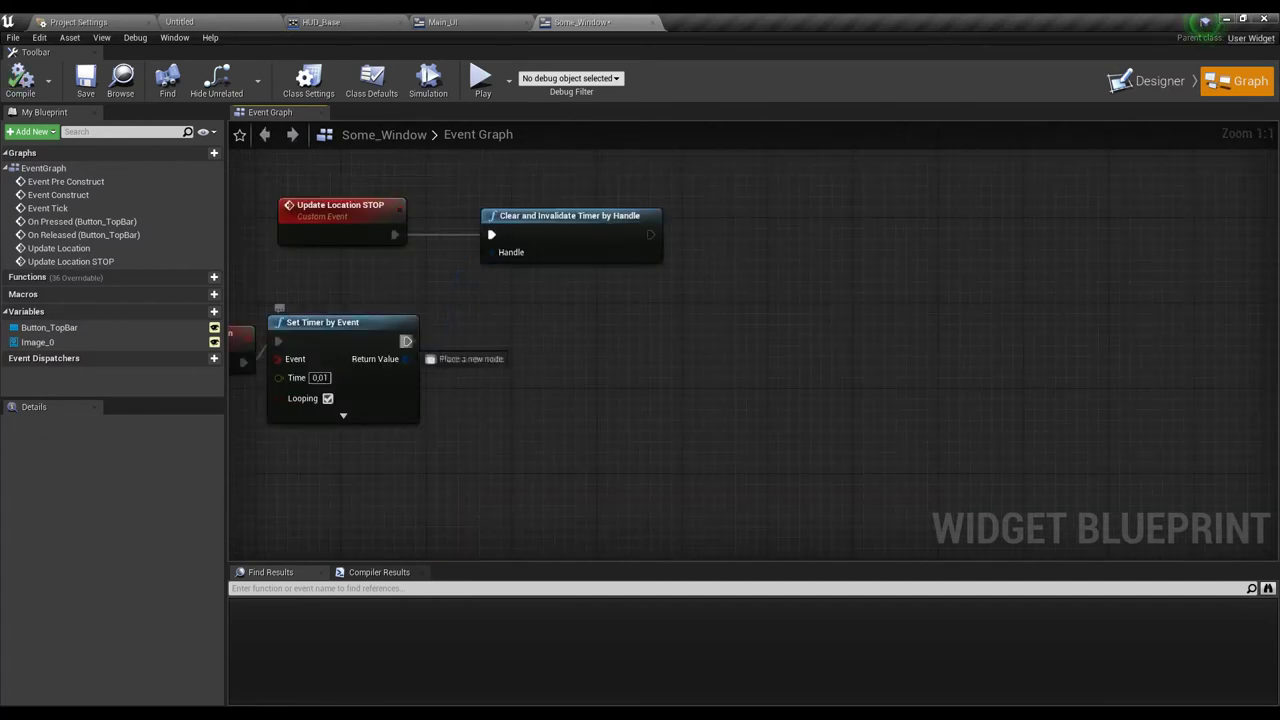
{"action": "left_click_drag", "start_coordinate": [509, 342], "coordinate": [510, 345]}
{"action": "type", "text": "get mo"}
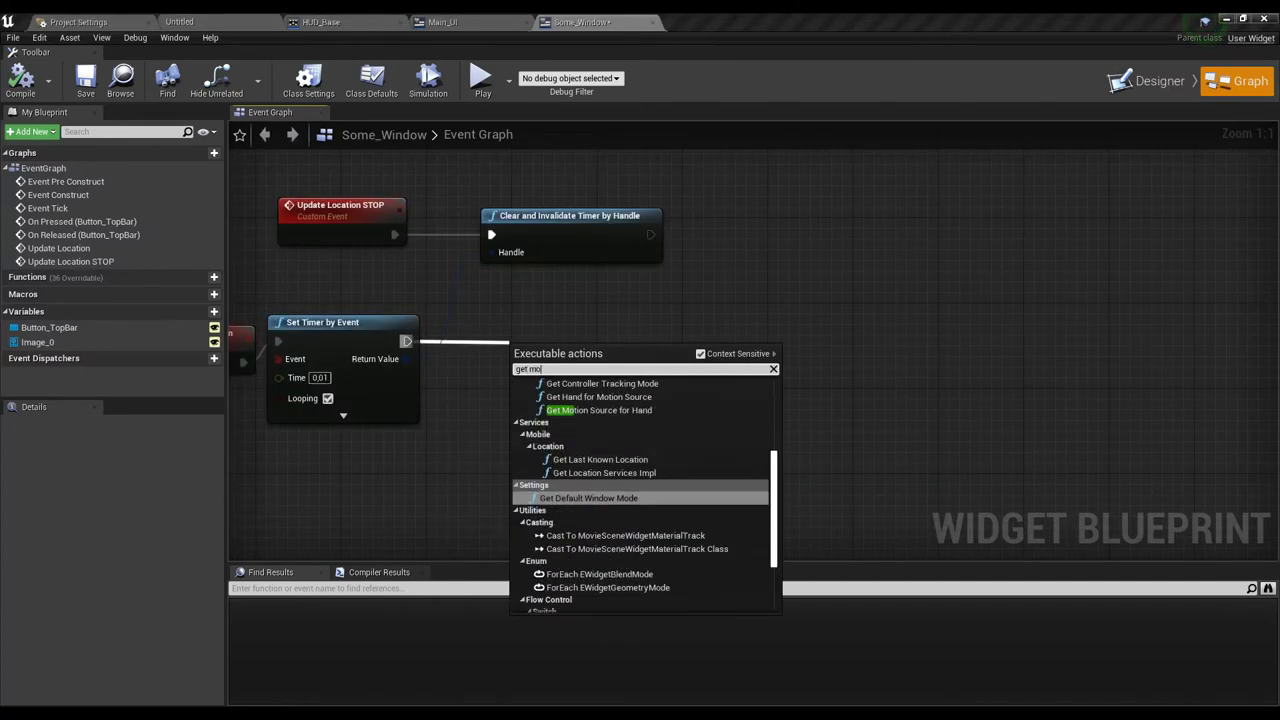
{"action": "type", "text": "use"}
{"action": "key", "text": "Return"}
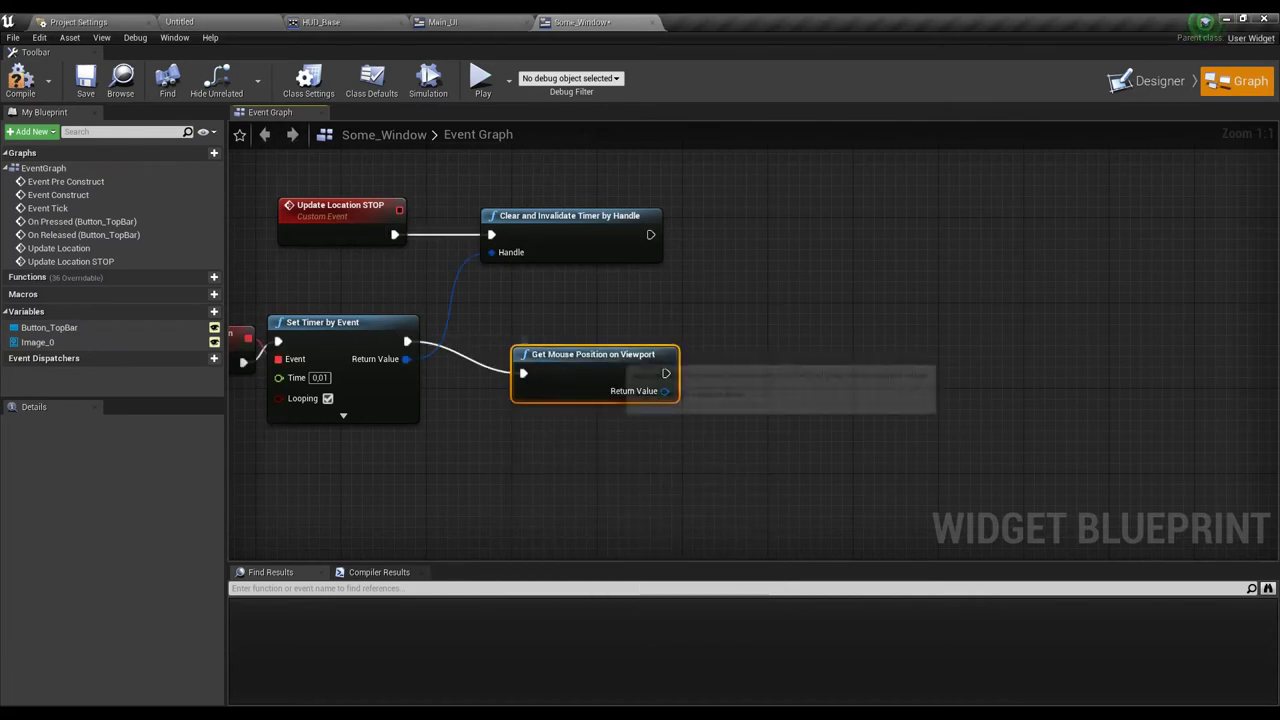
{"action": "right_click_drag", "start_coordinate": [633, 359], "coordinate": [510, 351]}
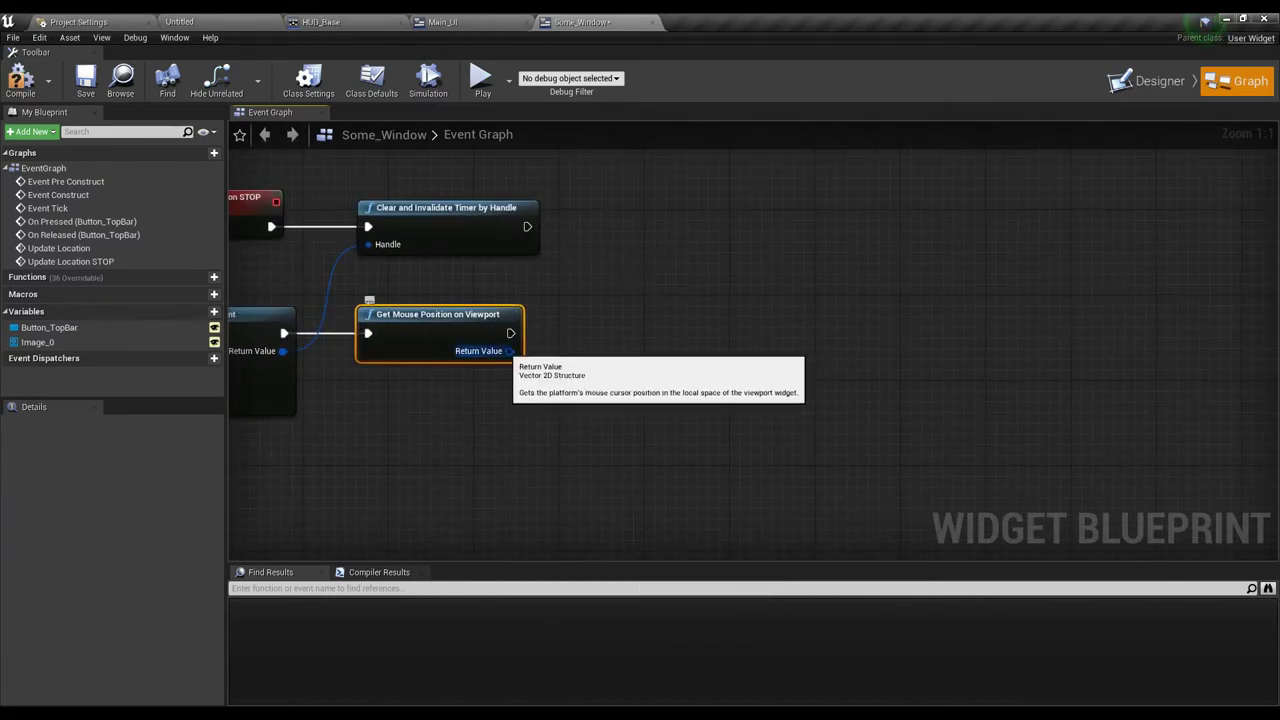
Promote the mouse Return Value to a new variable named 'Mouse Position'
{"action": "right_click", "coordinate": [510, 351]}
{"action": "left_click", "coordinate": [540, 369]}
{"action": "key", "text": "ctrl+z"}
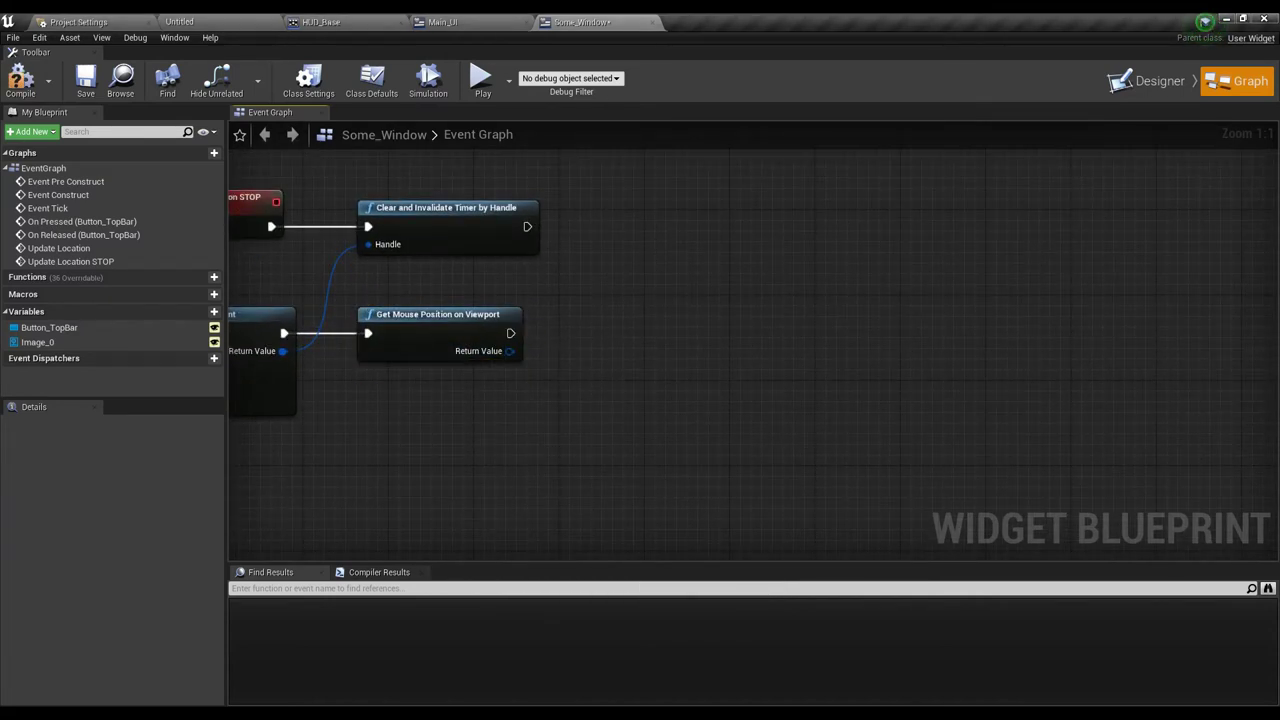
{"action": "right_click_drag", "start_coordinate": [510, 351], "coordinate": [452, 353]}
{"action": "left_click", "coordinate": [490, 370]}
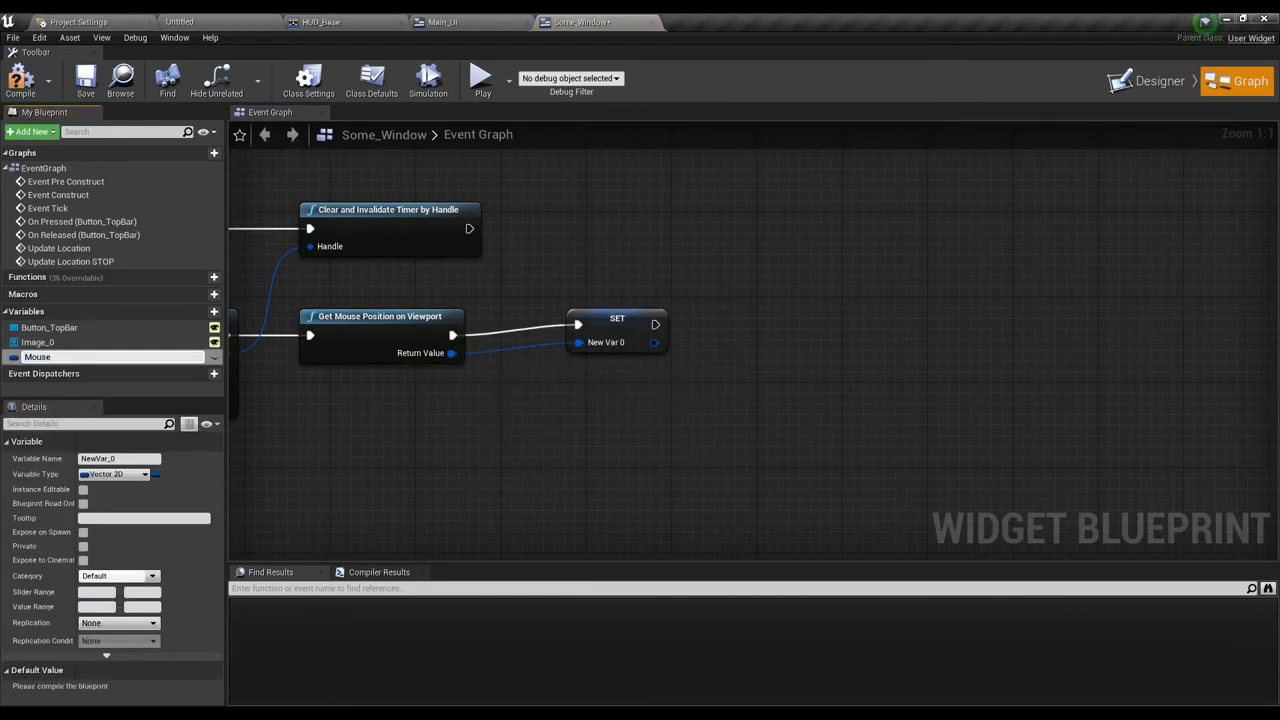
{"action": "type", "text": " Position"}
{"action": "key", "text": "Return"}
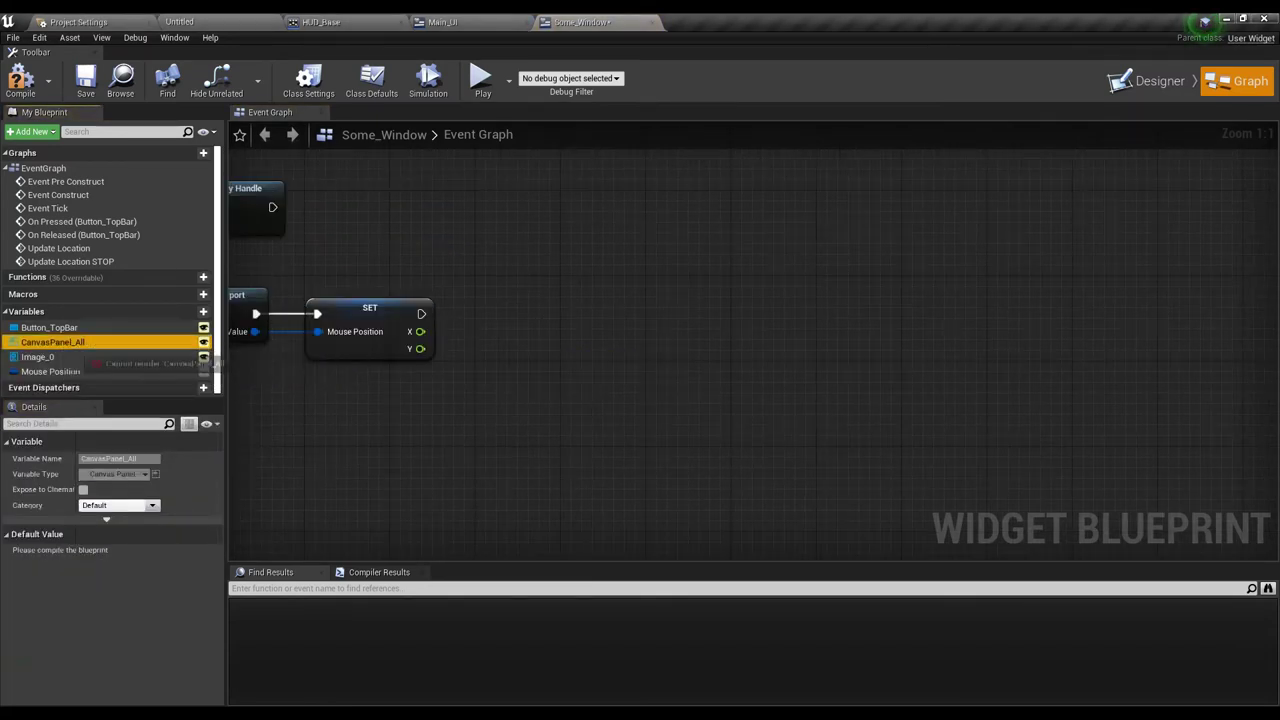
Add a CanvasPanel_All getter feeding a Slot as Canvas Slot node
{"action": "left_click_drag", "start_coordinate": [52, 342], "coordinate": [468, 376], "text": "ctrl"}
{"action": "left_click_drag", "start_coordinate": [546, 383], "coordinate": [580, 362]}
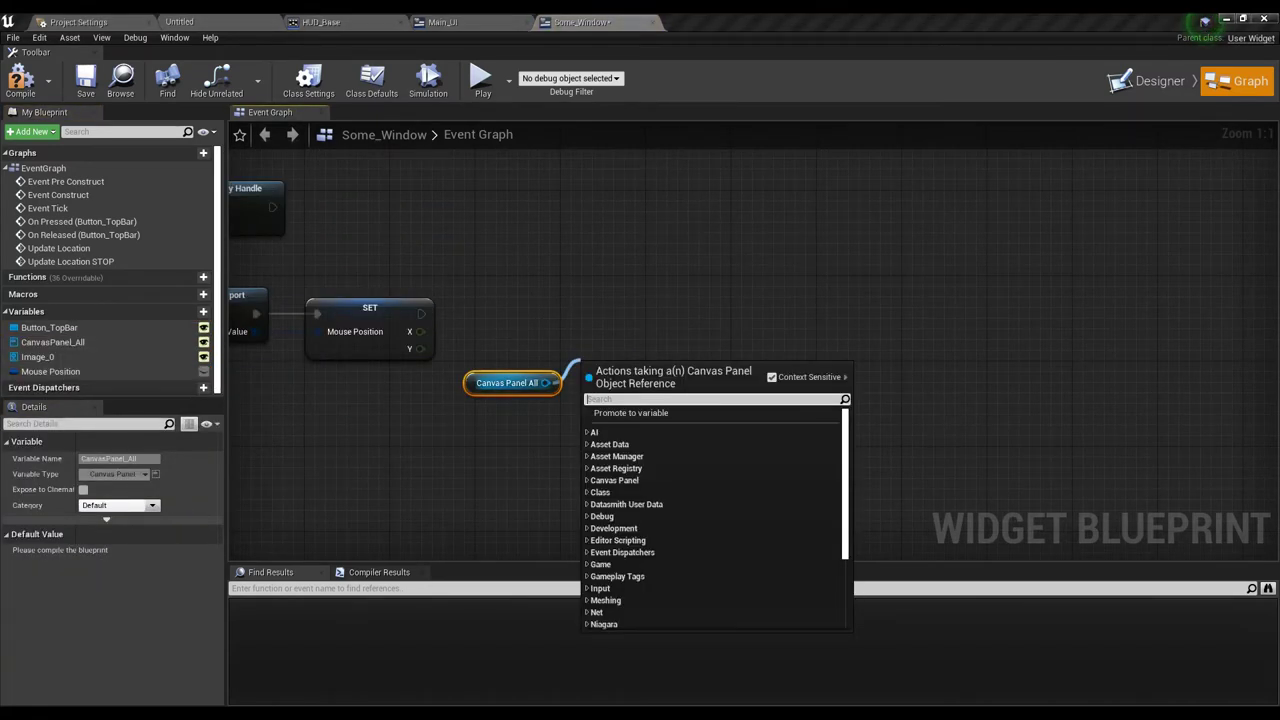
{"action": "type", "text": "set lo"}
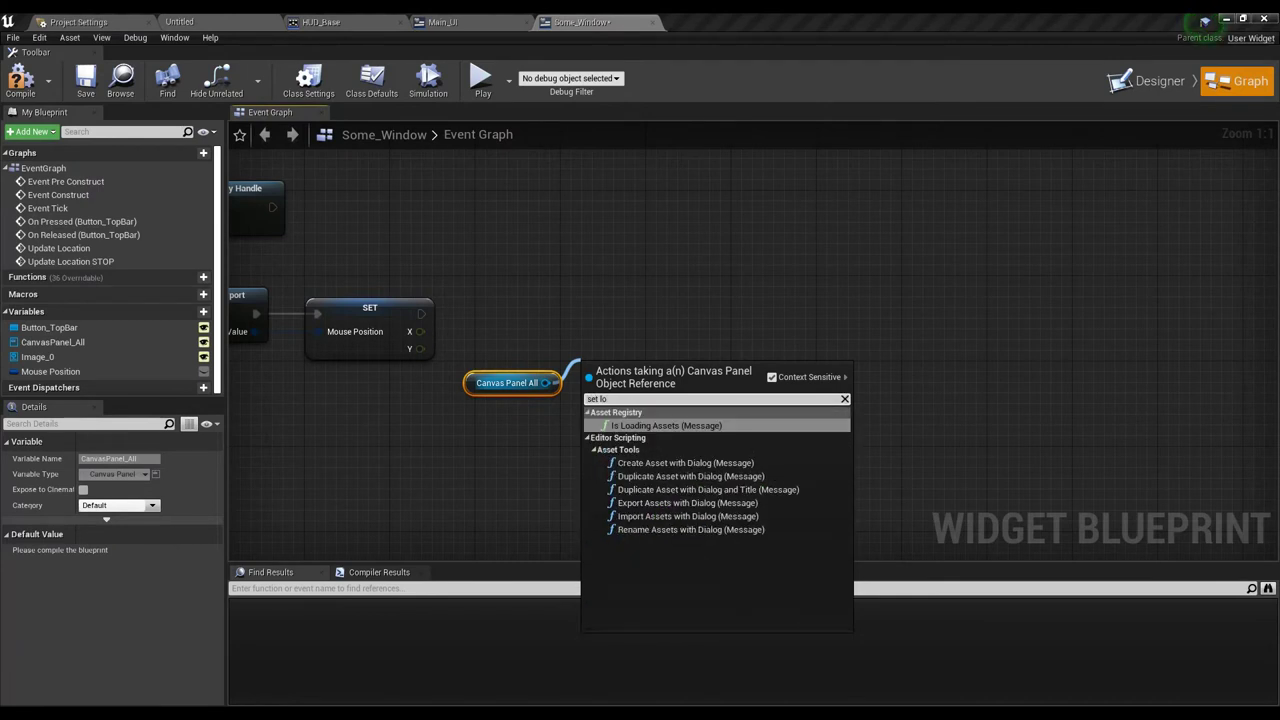
{"action": "key", "text": "BackSpace"}
{"action": "key", "text": "BackSpace"}
{"action": "type", "text": "posi"}
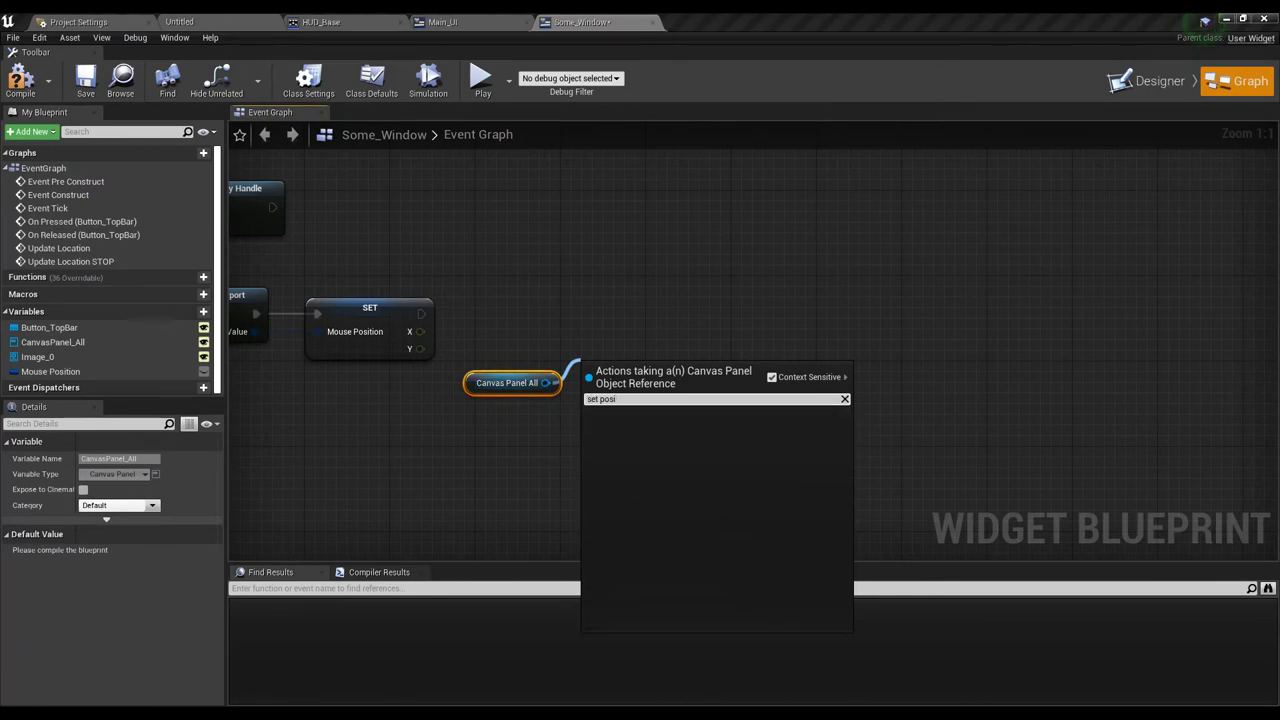
{"action": "key", "text": "Escape"}
{"action": "left_click_drag", "start_coordinate": [546, 383], "coordinate": [682, 372]}
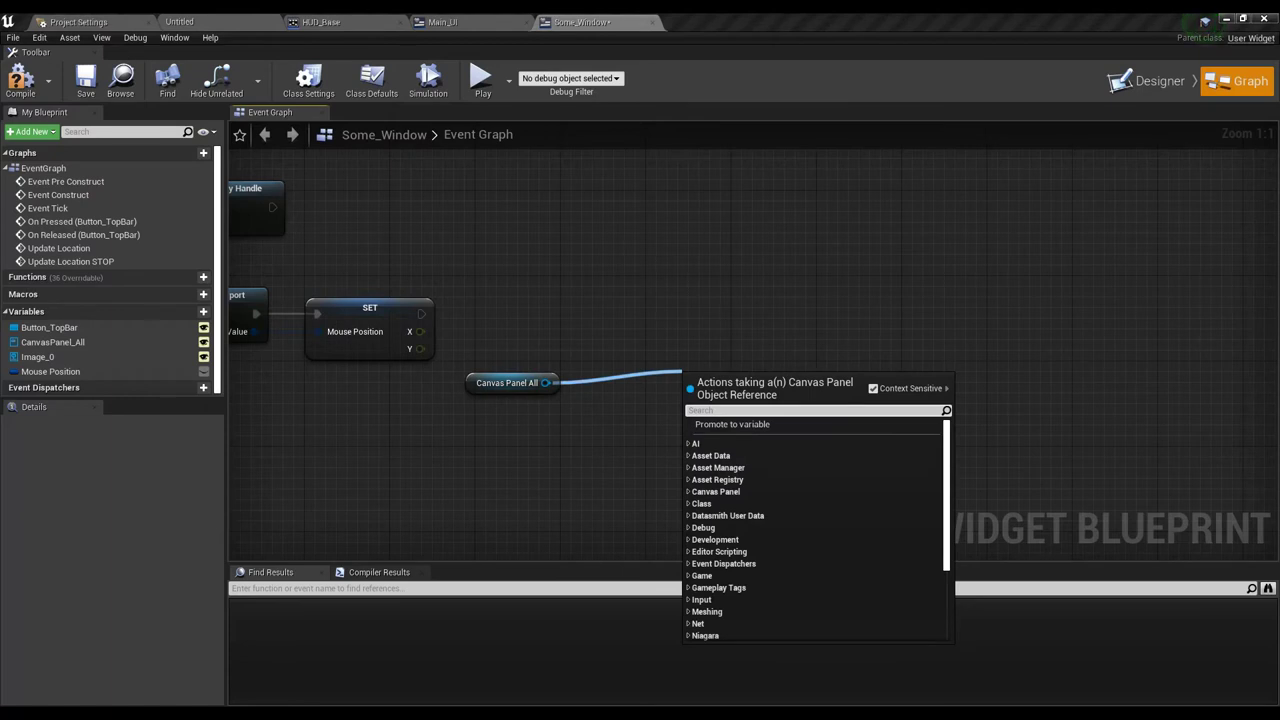
{"action": "type", "text": "slot as can"}
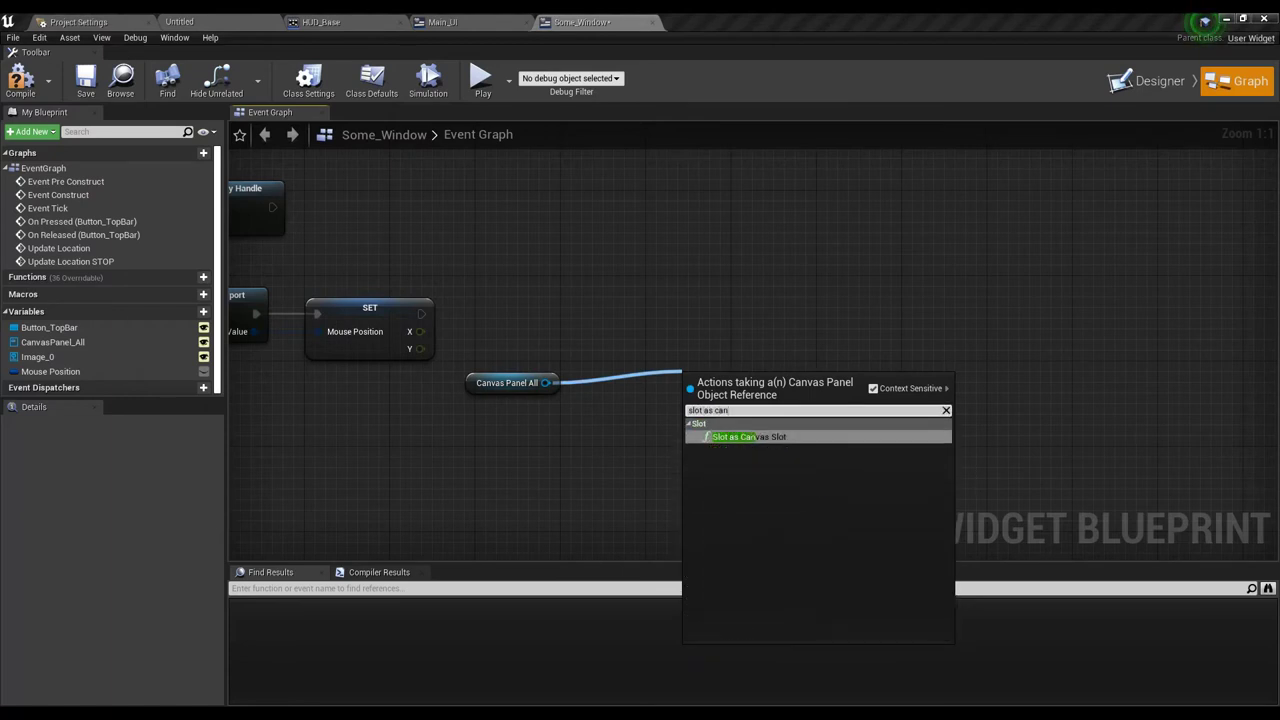
{"action": "key", "text": "Return"}
{"action": "mouse_move", "coordinate": [745, 370]}
{"action": "left_mouse_down"}
{"action": "mouse_move", "coordinate": [650, 370]}
{"action": "mouse_move", "coordinate": [770, 380]}
{"action": "left_mouse_up"}
Add a Set Position node from the canvas slot's Return Value
{"action": "type", "text": "get"}
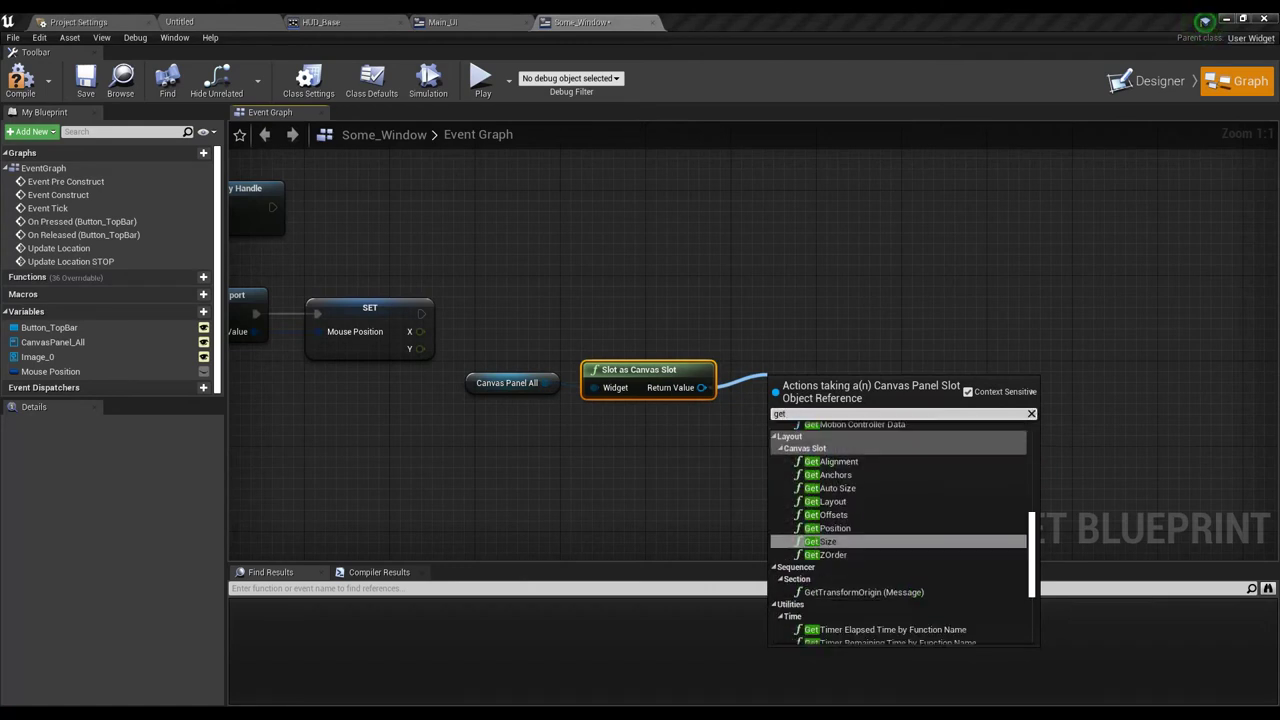
{"action": "key", "text": "BackSpace"}
{"action": "key", "text": "BackSpace"}
{"action": "key", "text": "BackSpace"}
{"action": "type", "text": "set"}
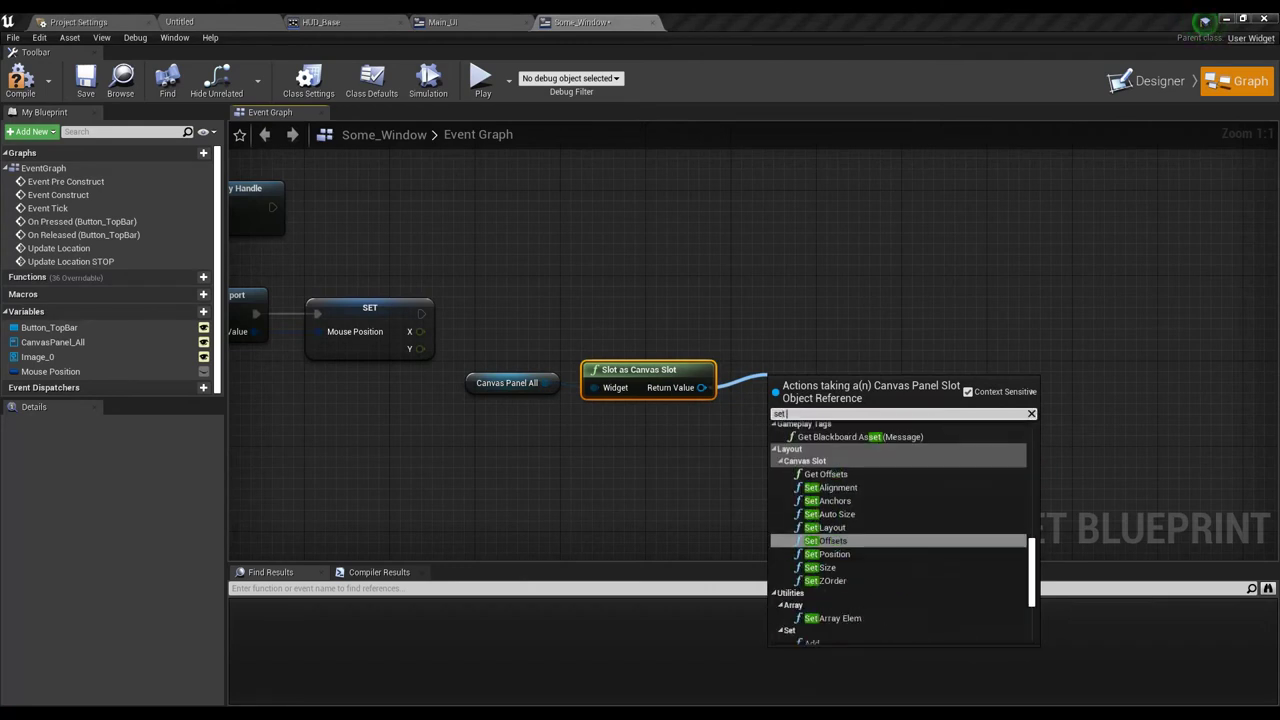
{"action": "type", "text": " posi"}
{"action": "key", "text": "Return"}
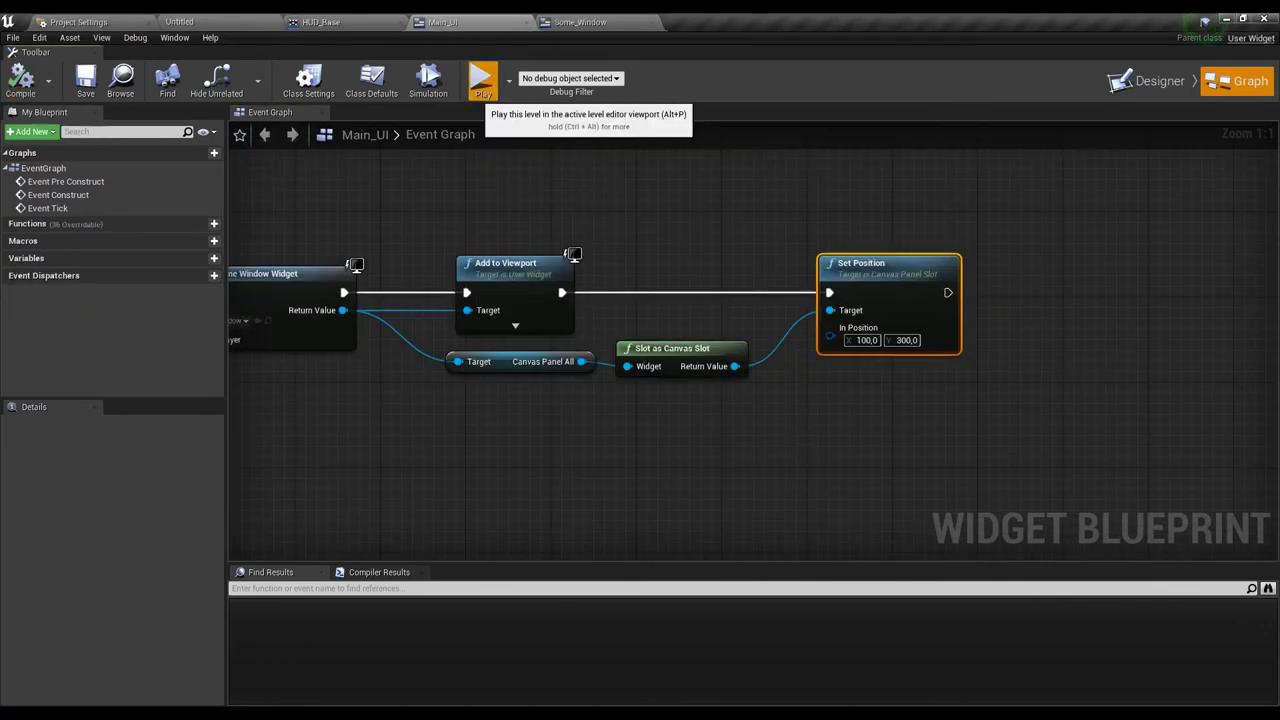
Run a Play preview and drag the window around by its blue title bar
{"action": "left_click", "coordinate": [480, 78]}
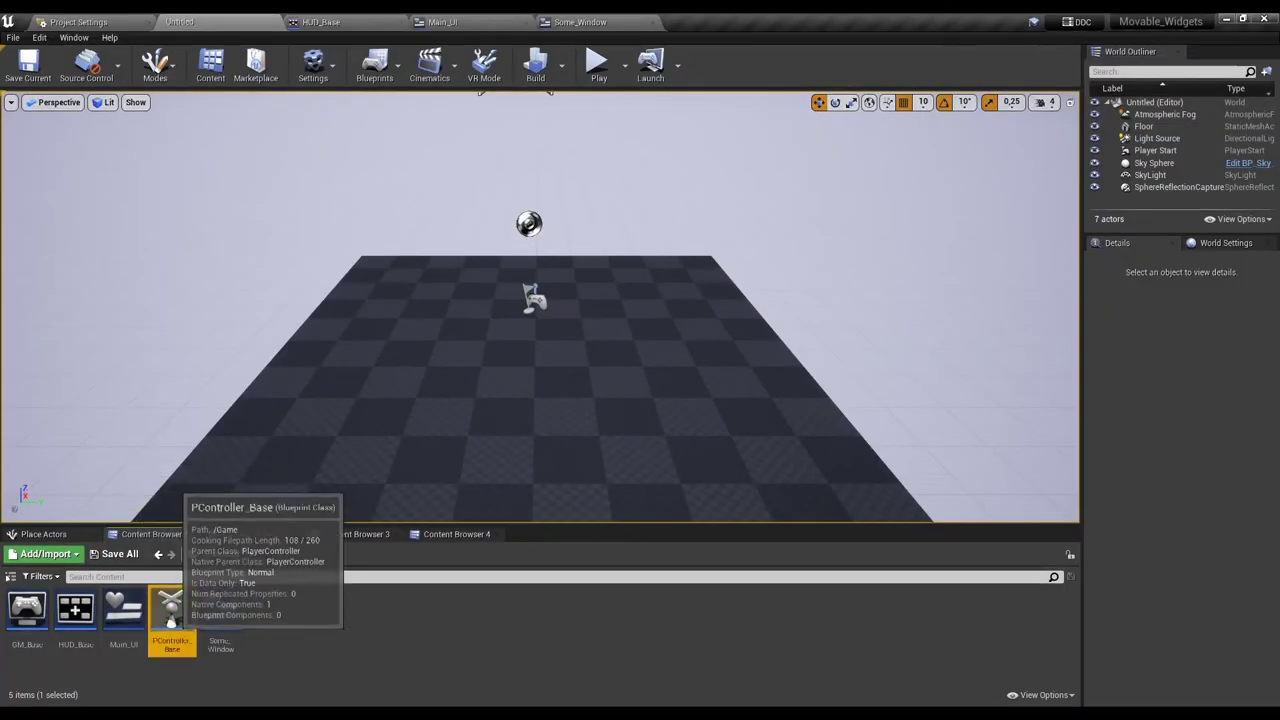
{"action": "double_click", "coordinate": [172, 612]}
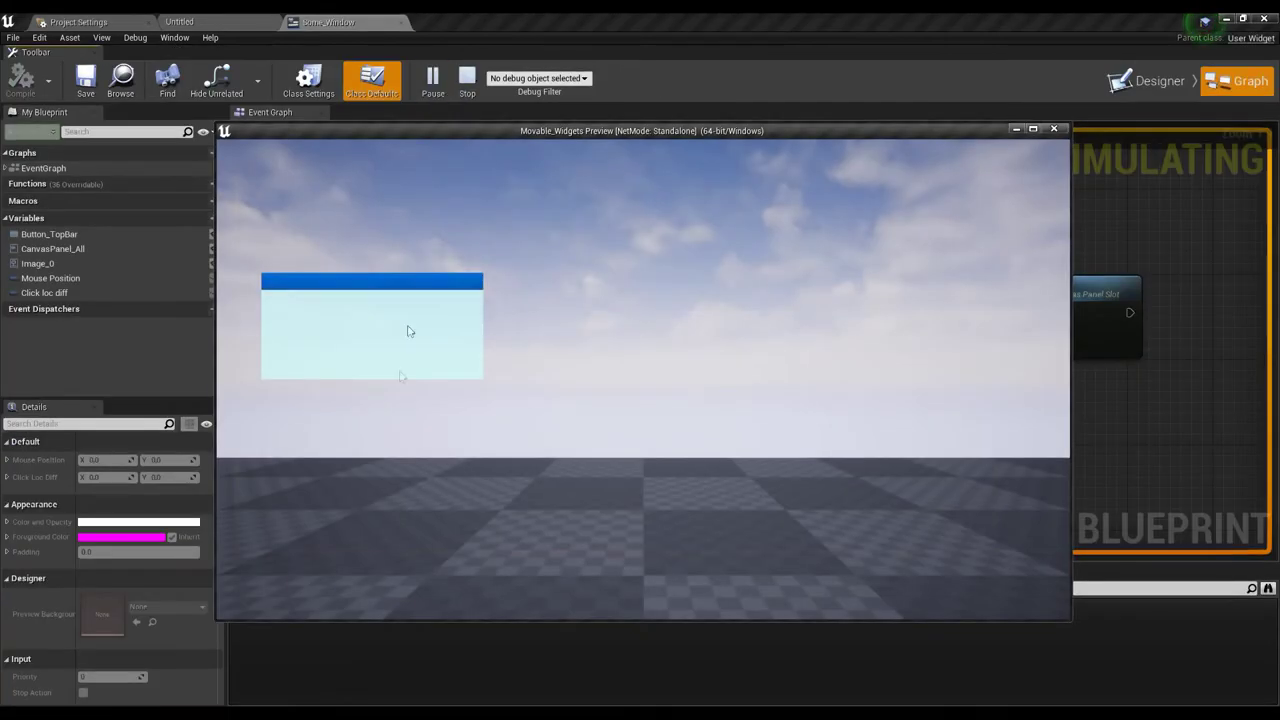
{"action": "left_click", "coordinate": [320, 291]}
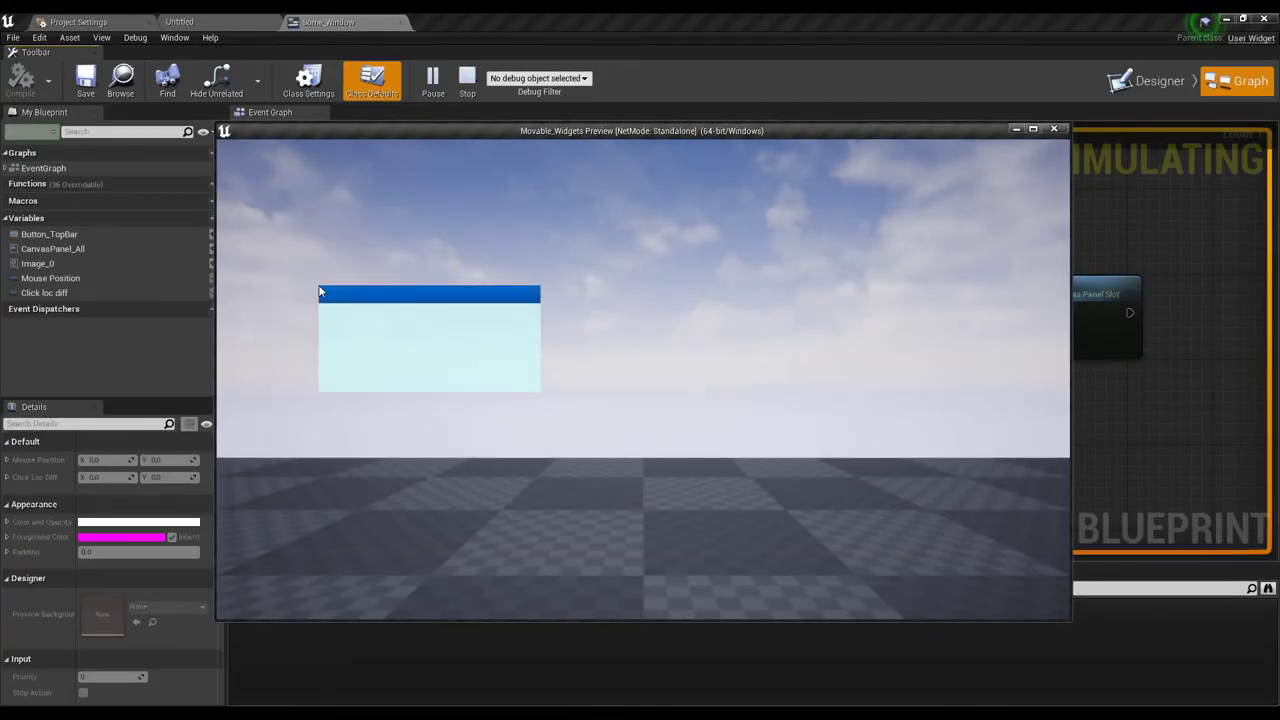
{"action": "mouse_move", "coordinate": [352, 296]}
{"action": "left_mouse_down"}
{"action": "mouse_move", "coordinate": [595, 252]}
{"action": "mouse_move", "coordinate": [689, 266]}
{"action": "mouse_move", "coordinate": [483, 388]}
{"action": "mouse_move", "coordinate": [634, 397]}
{"action": "mouse_move", "coordinate": [986, 366]}
{"action": "mouse_move", "coordinate": [1062, 330]}
{"action": "mouse_move", "coordinate": [965, 337]}
{"action": "mouse_move", "coordinate": [534, 277]}
{"action": "left_mouse_up"}
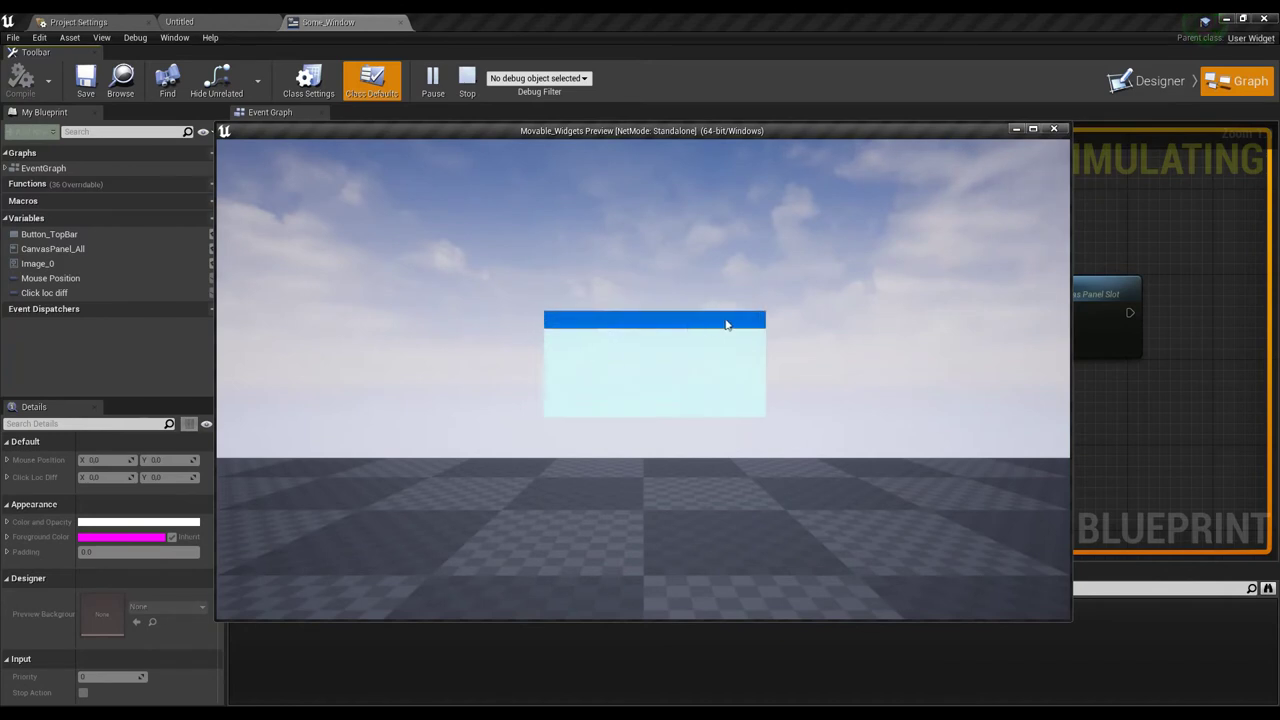
{"action": "left_click", "coordinate": [742, 325]}
{"action": "left_click_drag", "start_coordinate": [742, 325], "coordinate": [832, 336]}
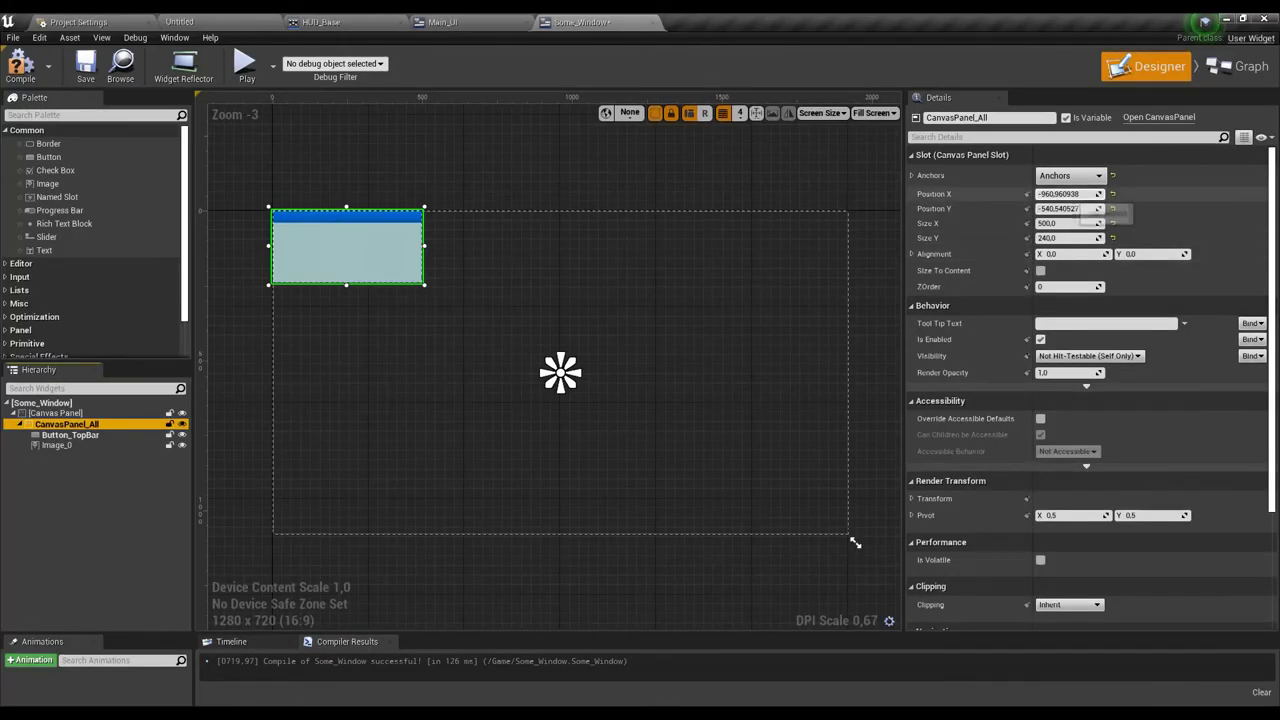
Set CanvasPanel_All position to 0,0 and alignment 0.5,0.5, then preview-drag the window
{"action": "left_click", "coordinate": [1090, 255]}
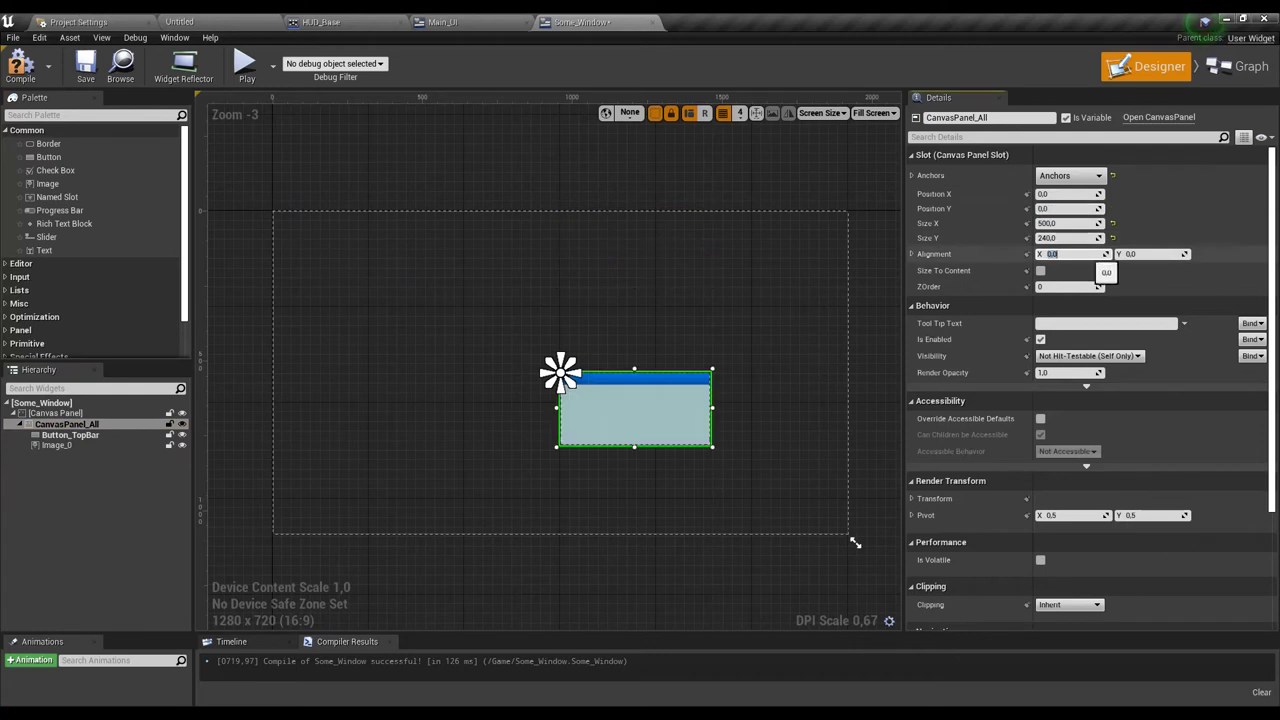
{"action": "type", "text": "0.5"}
{"action": "key", "text": "Tab"}
{"action": "type", "text": "0.5"}
{"action": "key", "text": "Return"}
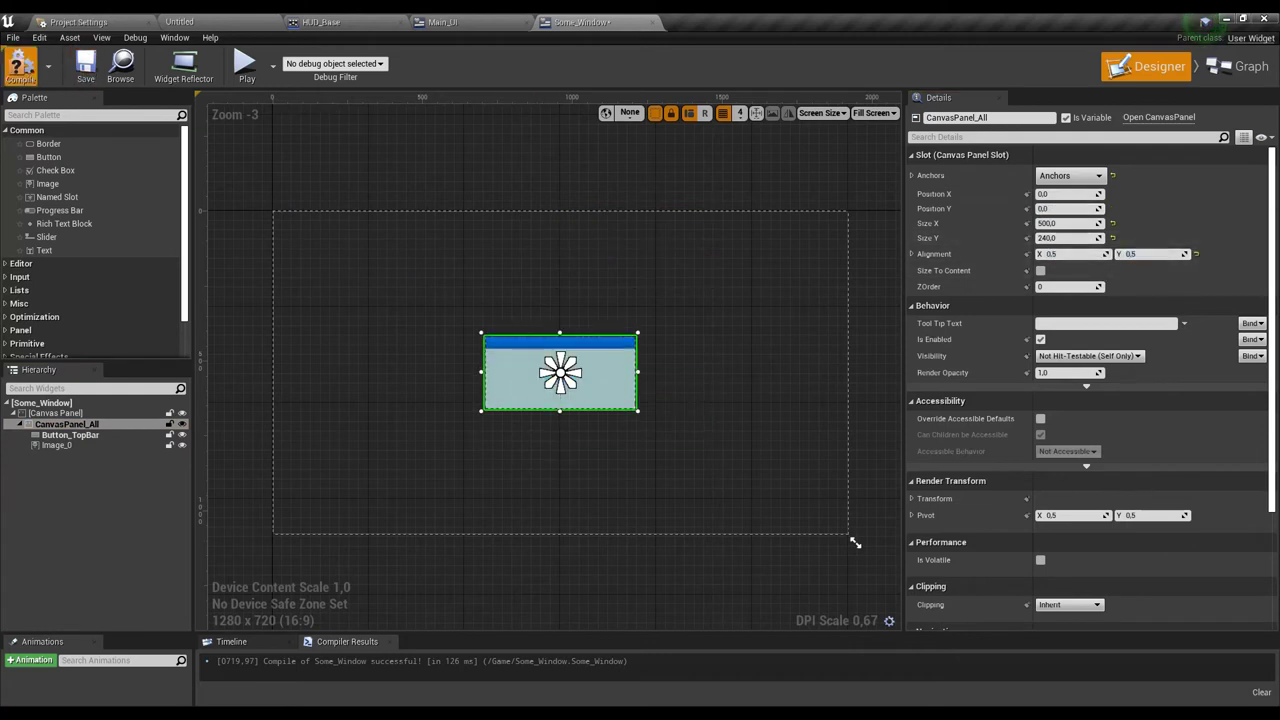
{"action": "key", "text": "alt+p"}
{"action": "left_click_drag", "start_coordinate": [643, 485], "coordinate": [399, 295]}
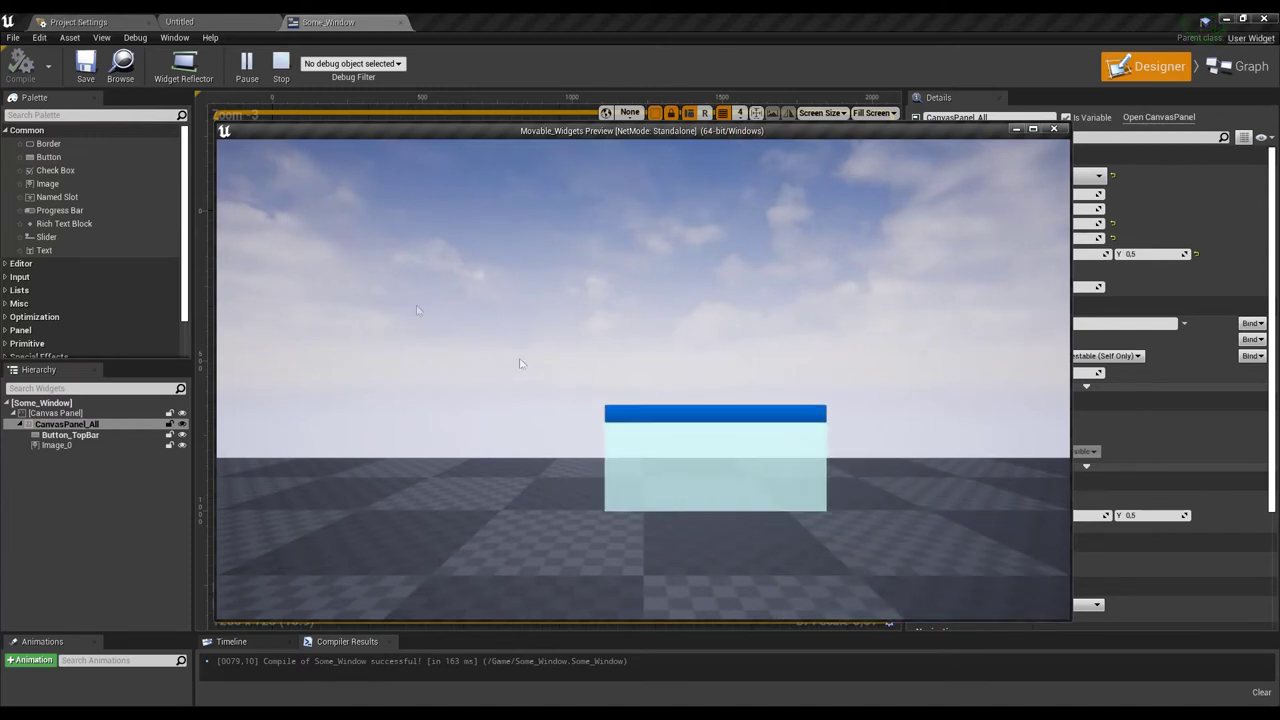
Stop the play-in-editor preview with Escape
{"action": "key", "text": "Escape"}
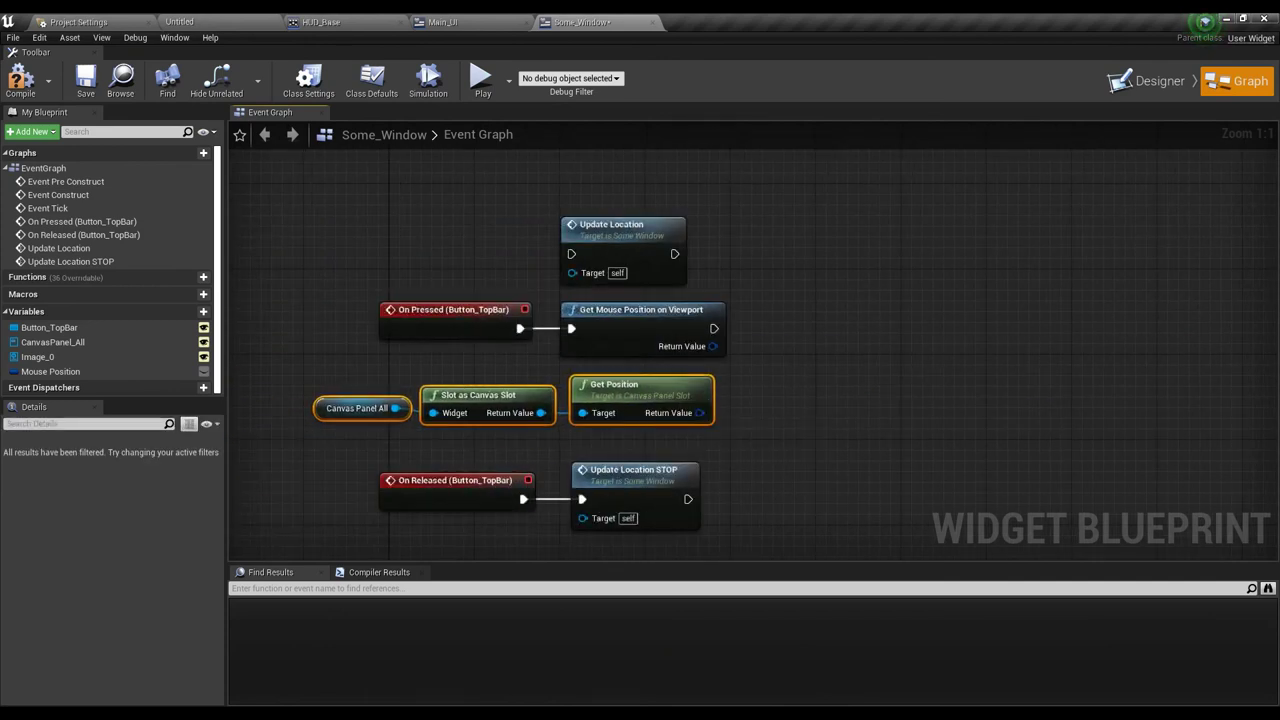
Subtract the slot position from the mouse position and promote the result to 'Click Loc Diff'
{"action": "left_click_drag", "start_coordinate": [712, 346], "coordinate": [766, 358]}
{"action": "type", "text": "-"}
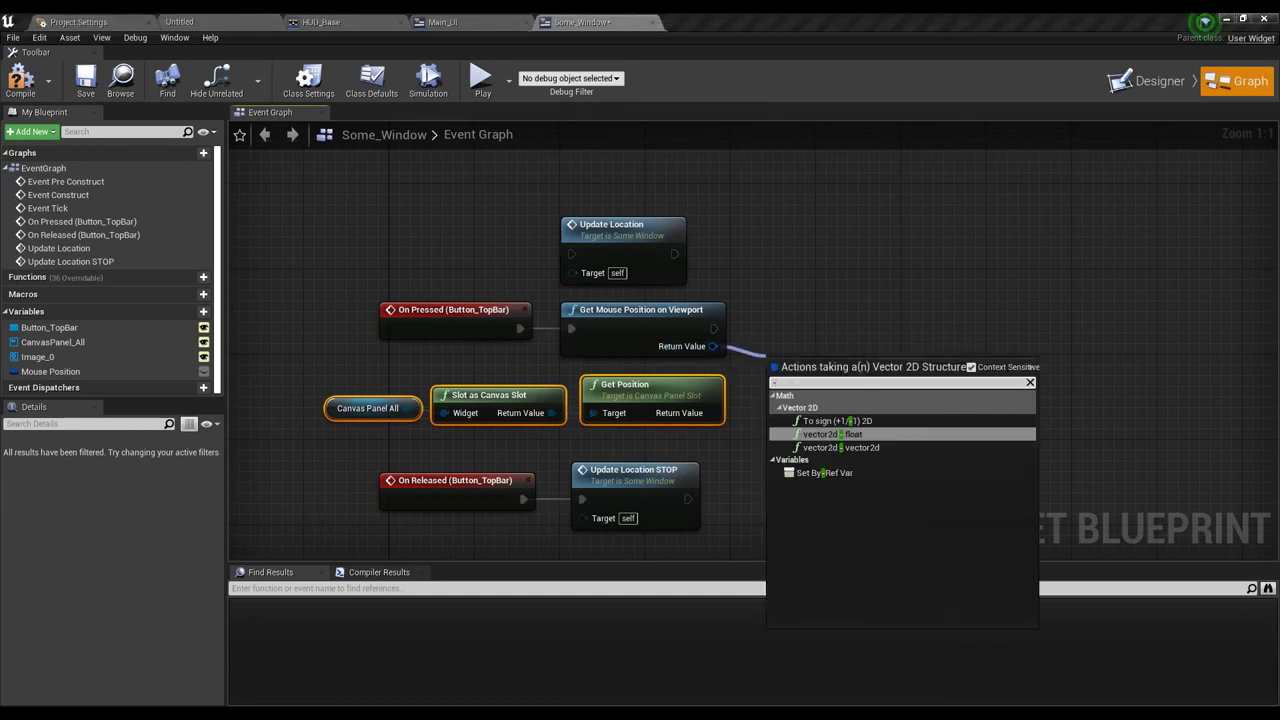
{"action": "left_click", "coordinate": [840, 447]}
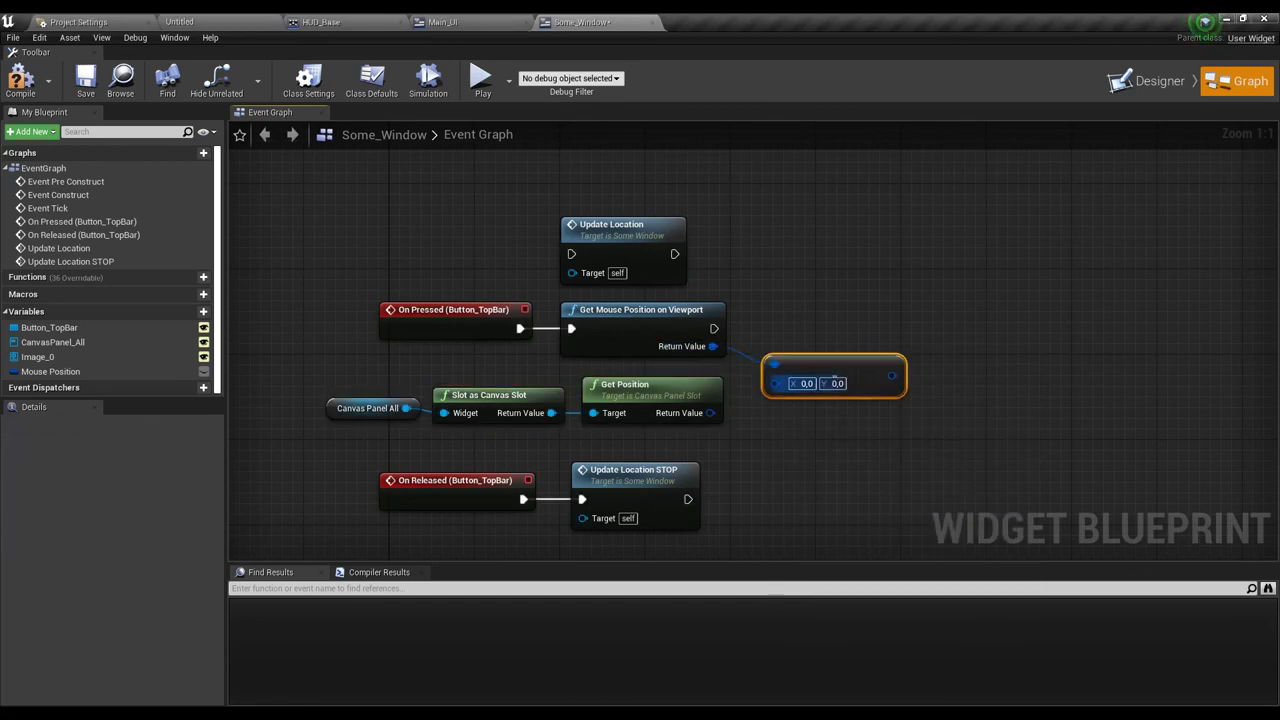
{"action": "left_click_drag", "start_coordinate": [706, 418], "coordinate": [710, 412]}
{"action": "right_click_drag", "start_coordinate": [710, 412], "coordinate": [549, 396]}
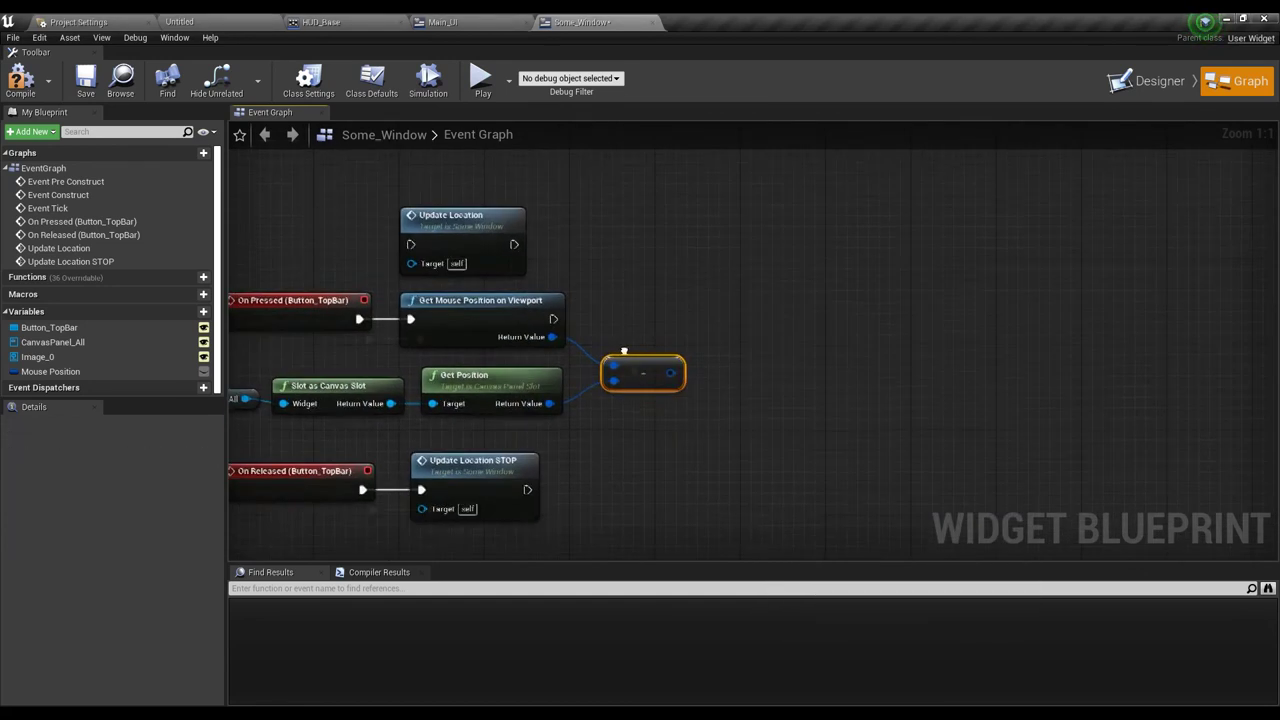
{"action": "right_click", "coordinate": [680, 368]}
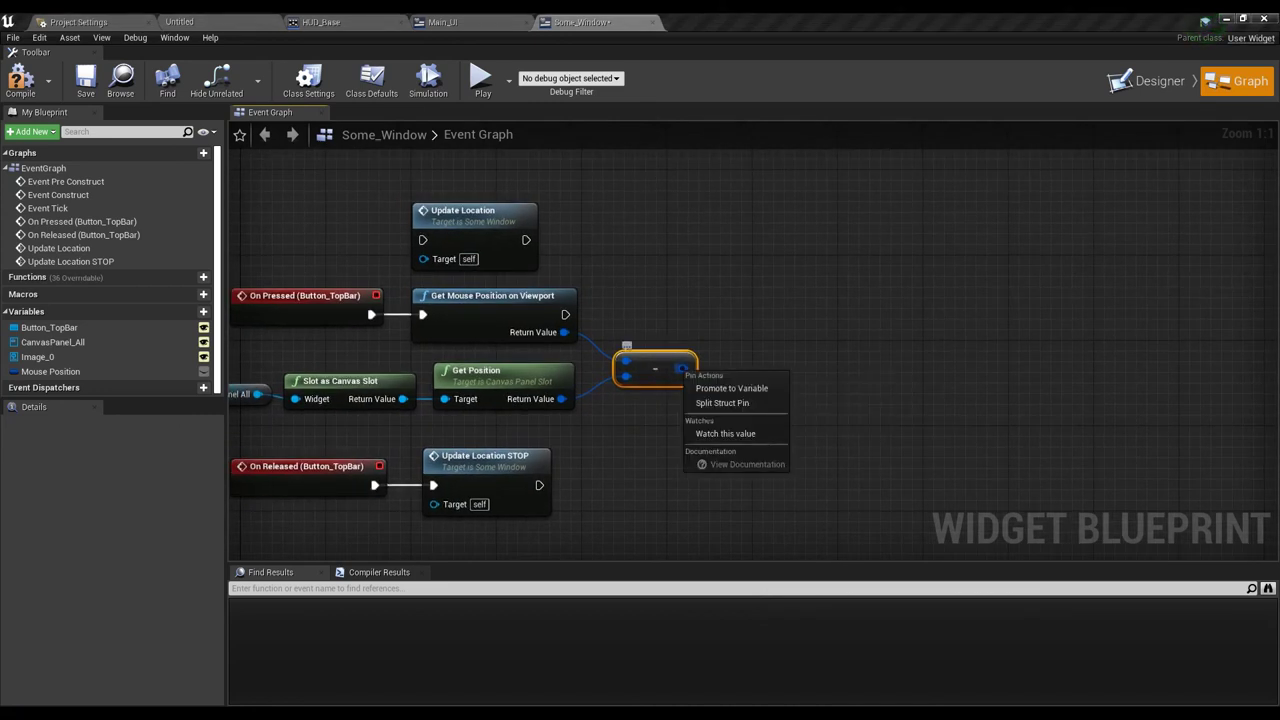
{"action": "left_click", "coordinate": [715, 383]}
{"action": "left_click_drag", "start_coordinate": [850, 352], "coordinate": [789, 290]}
{"action": "left_click_drag", "start_coordinate": [565, 314], "coordinate": [743, 304]}
Feed Mouse Position minus Click Loc Diff into Set Position's In Position
{"action": "right_click_drag", "start_coordinate": [525, 241], "coordinate": [374, 244]}
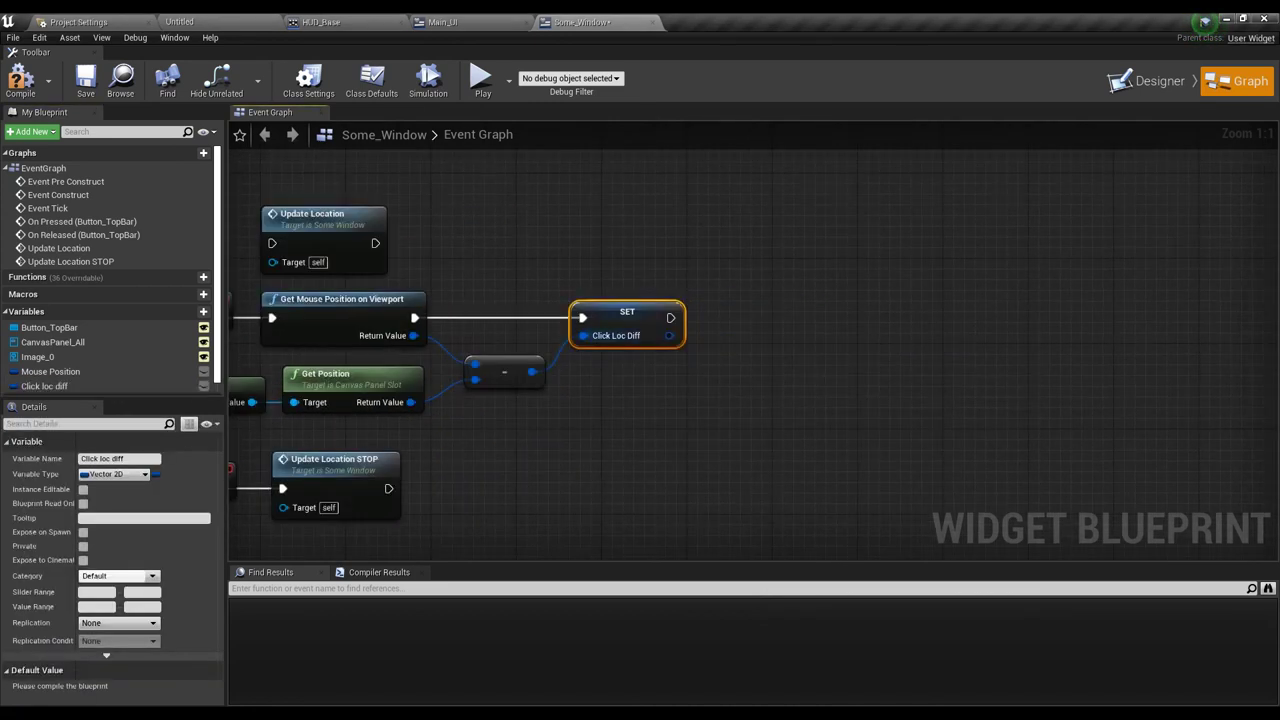
{"action": "left_click_drag", "start_coordinate": [374, 244], "coordinate": [481, 254]}
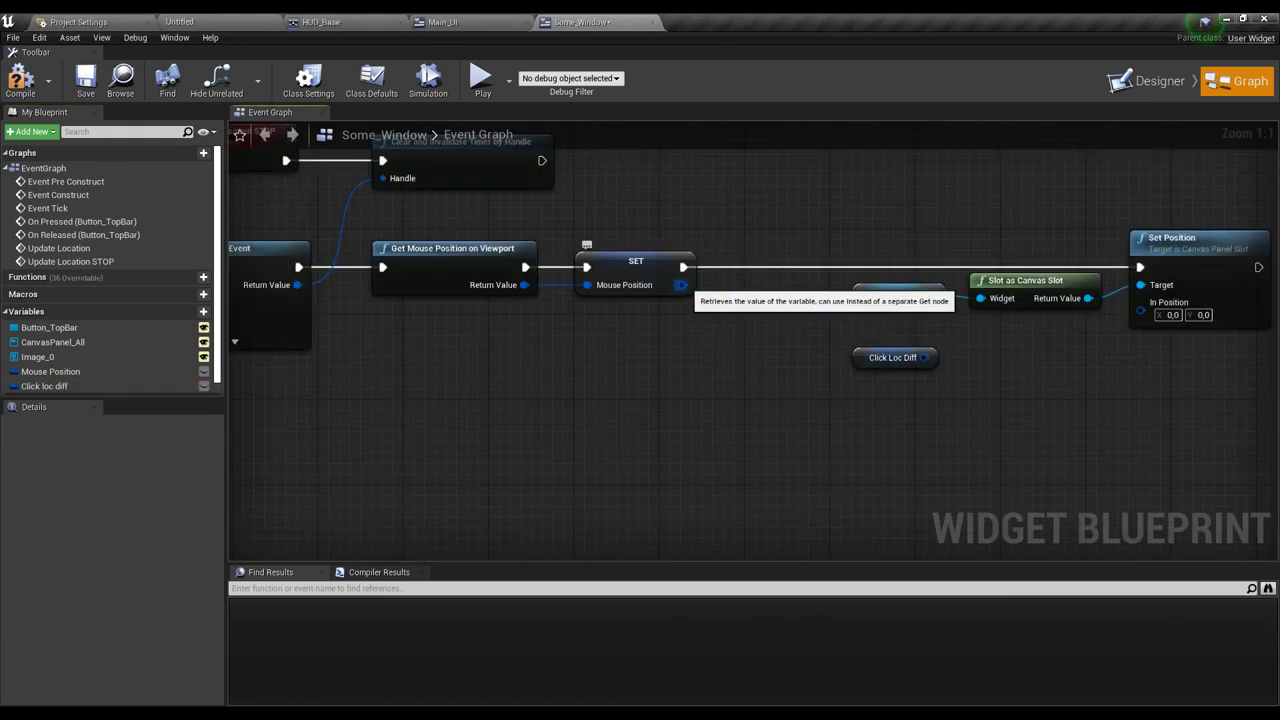
{"action": "left_click_drag", "start_coordinate": [680, 285], "coordinate": [983, 322]}
{"action": "type", "text": "-"}
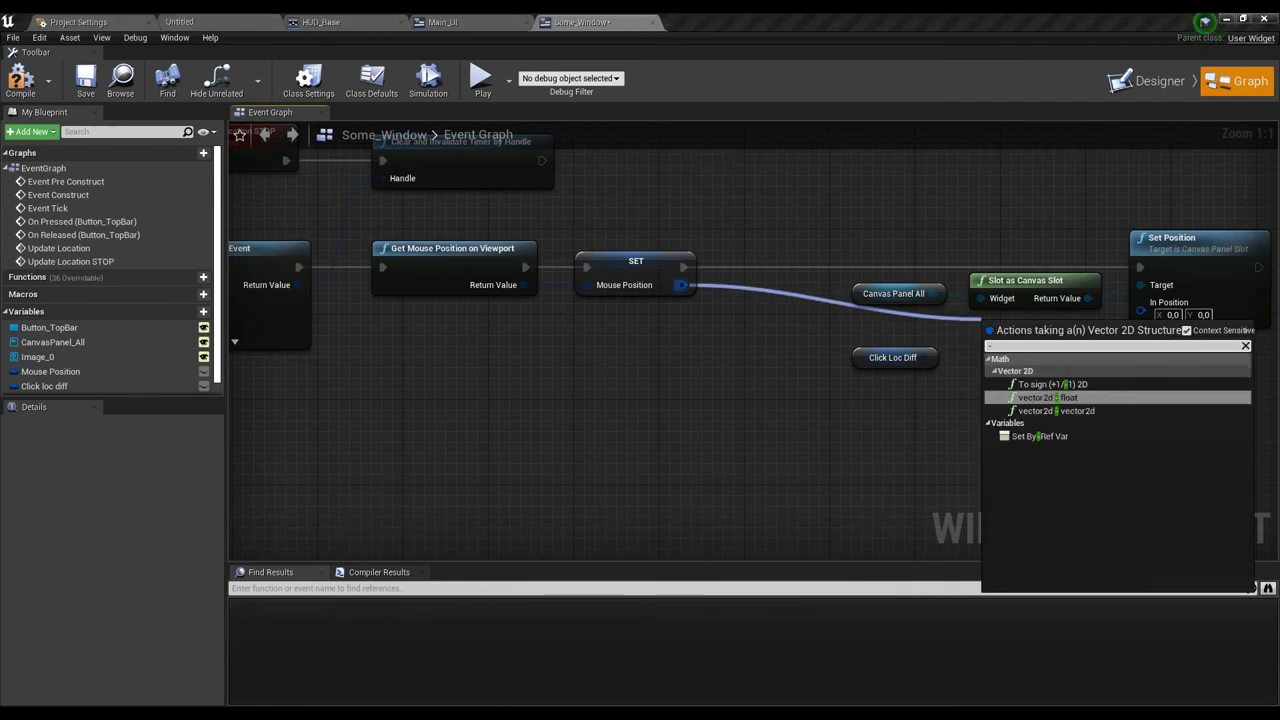
{"action": "key", "text": "Return"}
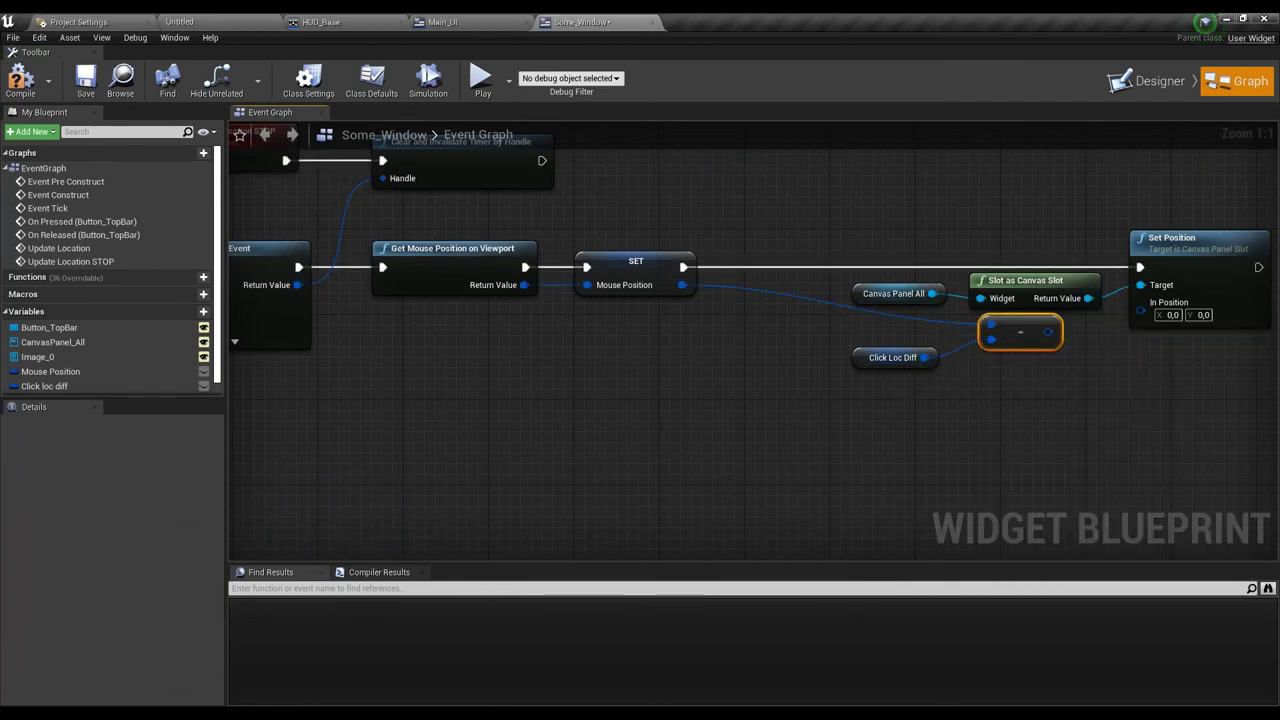
{"action": "left_click_drag", "start_coordinate": [1048, 332], "coordinate": [1140, 302]}
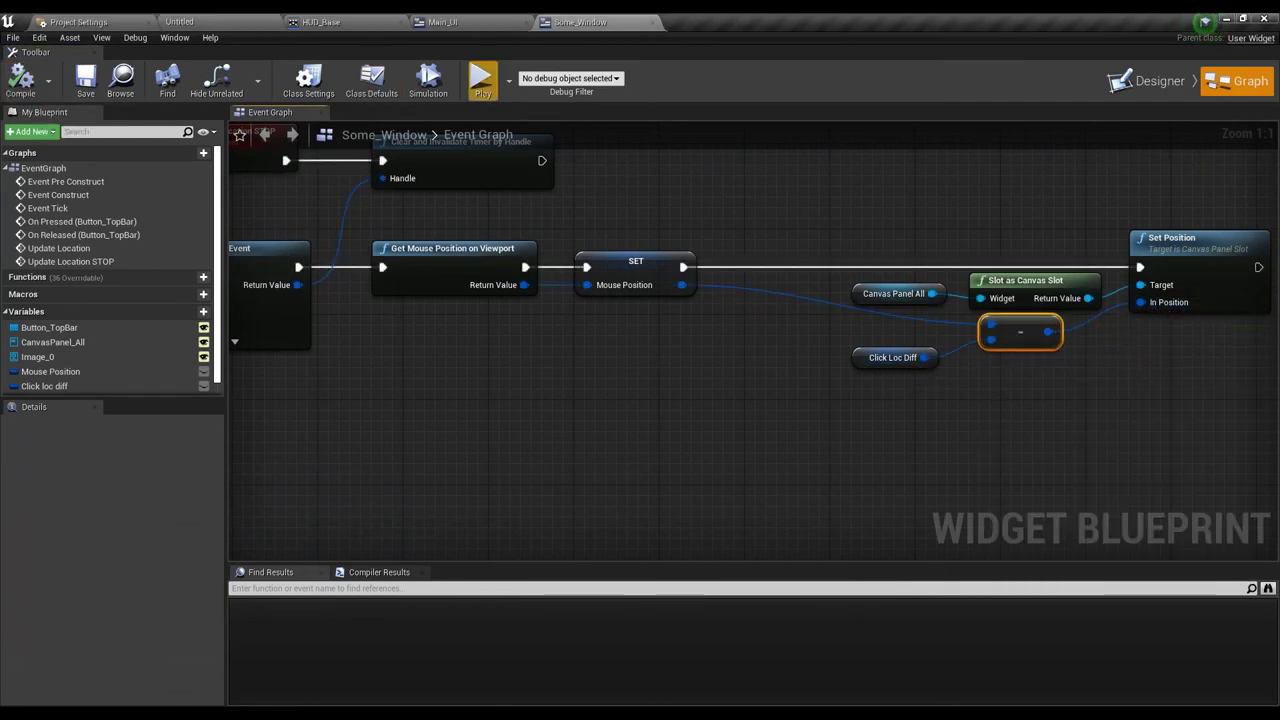
Play the level and drag the window by its title bar to check the grab offset
{"action": "left_click", "coordinate": [480, 78]}
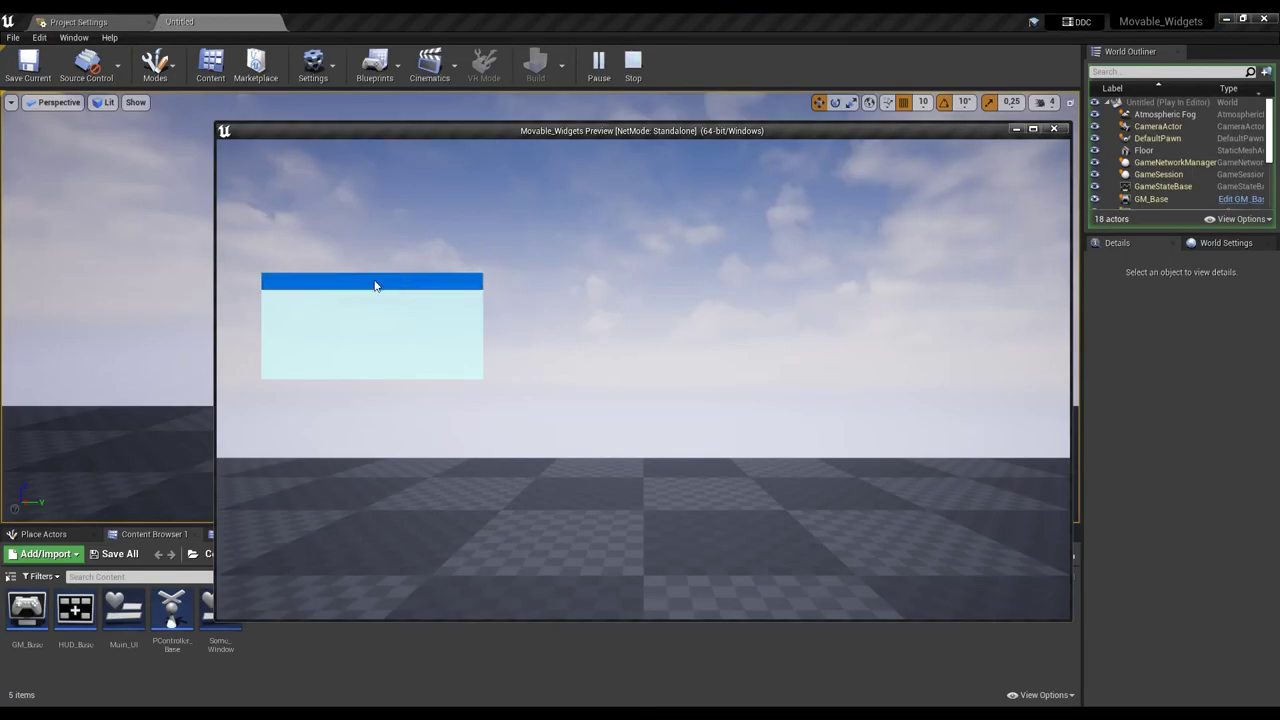
{"action": "mouse_move", "coordinate": [393, 287]}
{"action": "left_mouse_down"}
{"action": "mouse_move", "coordinate": [737, 430]}
{"action": "mouse_move", "coordinate": [670, 283]}
{"action": "left_mouse_up"}
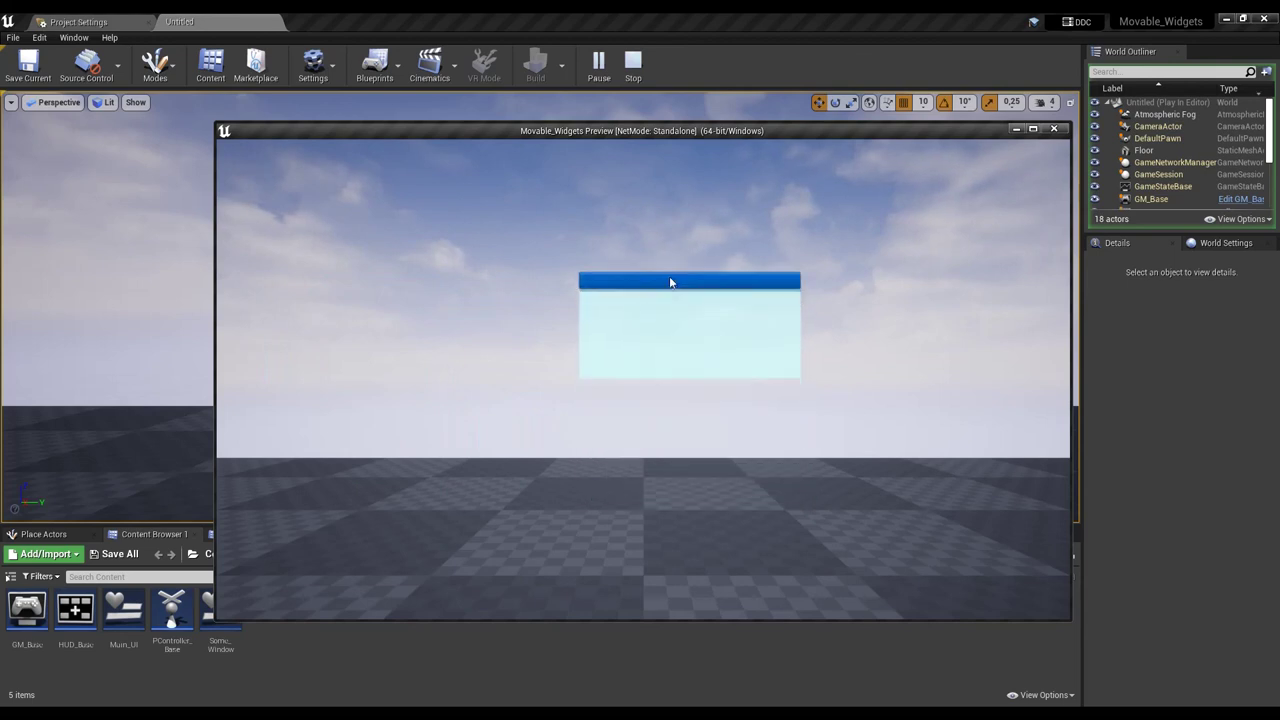
{"action": "mouse_move", "coordinate": [662, 292]}
{"action": "left_mouse_down"}
{"action": "mouse_move", "coordinate": [629, 314]}
{"action": "mouse_move", "coordinate": [629, 372]}
{"action": "left_mouse_up"}
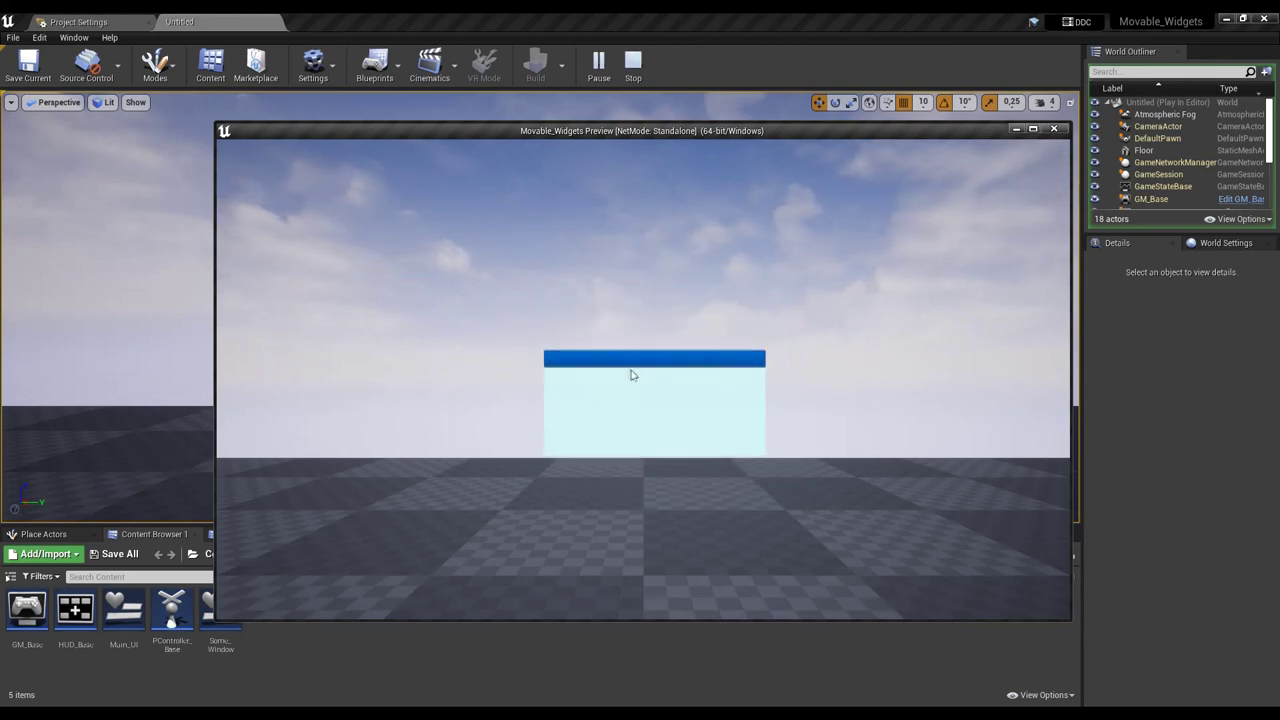